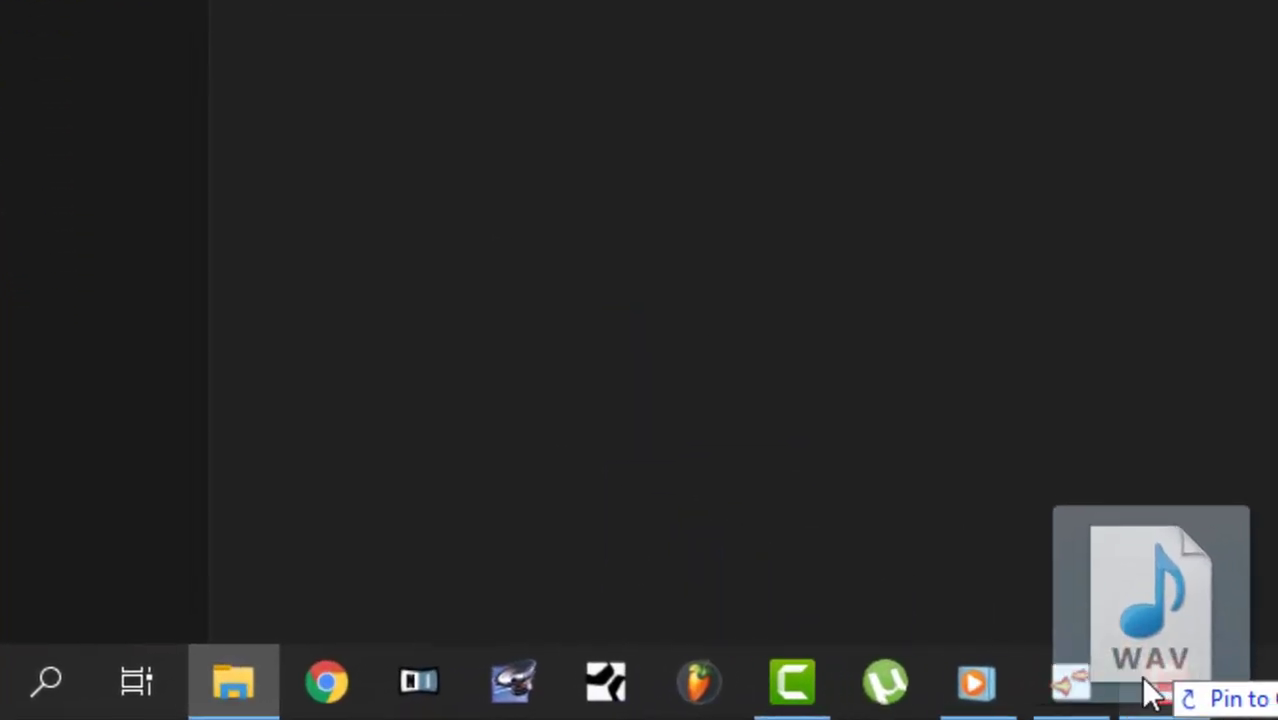
Load the WAV recording from the file explorer into Melodyne and play it back from the start
left_click_drag(1150, 693, 625, 488)
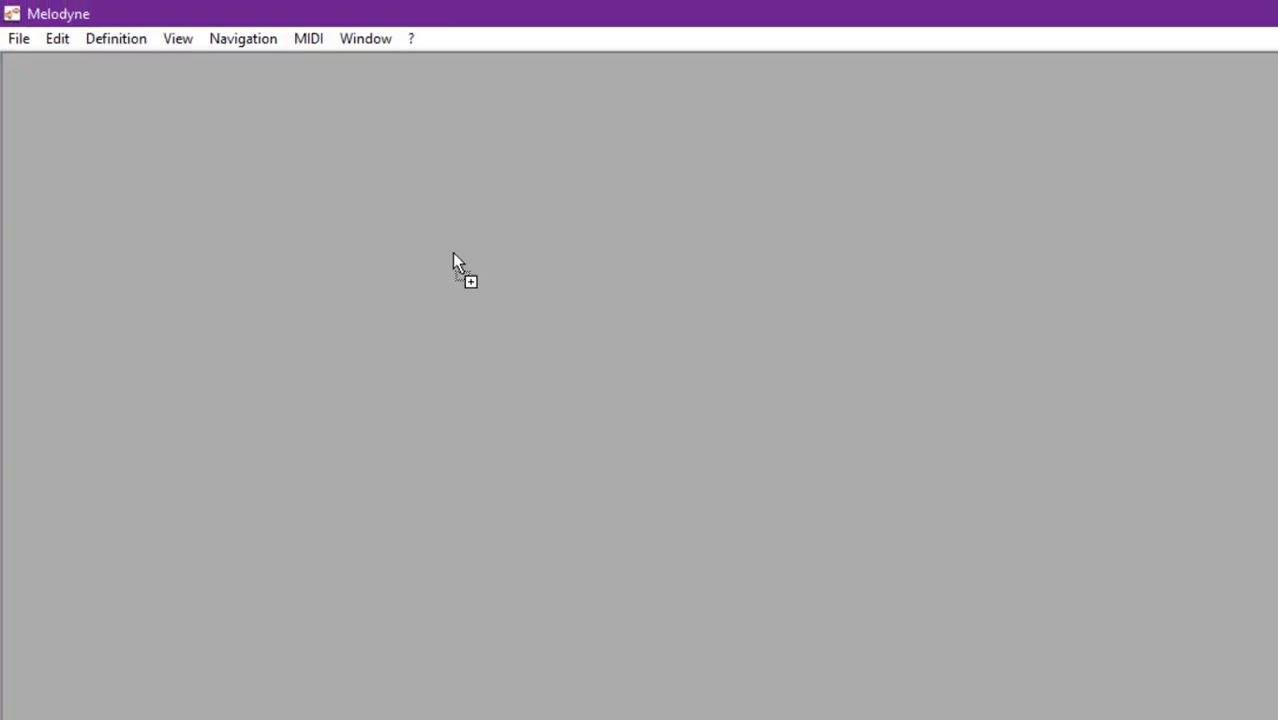
left_click_drag(372, 236, 372, 236)
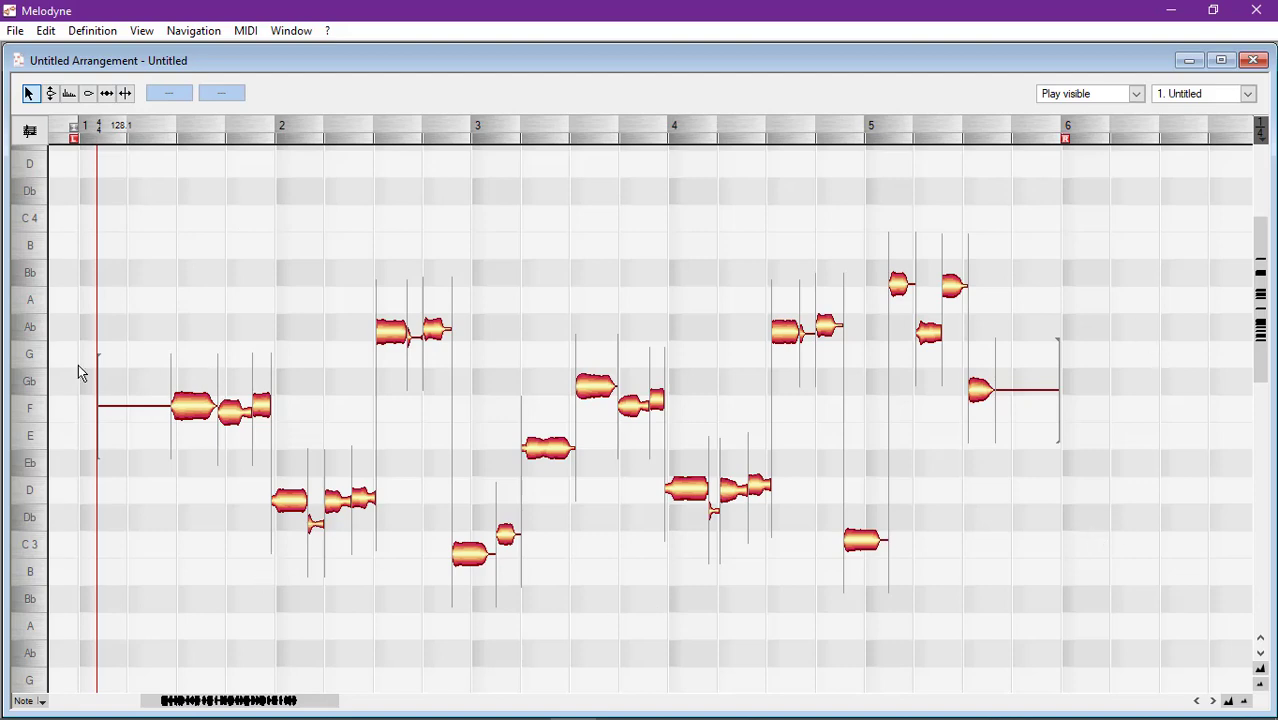
left_click(154, 356)
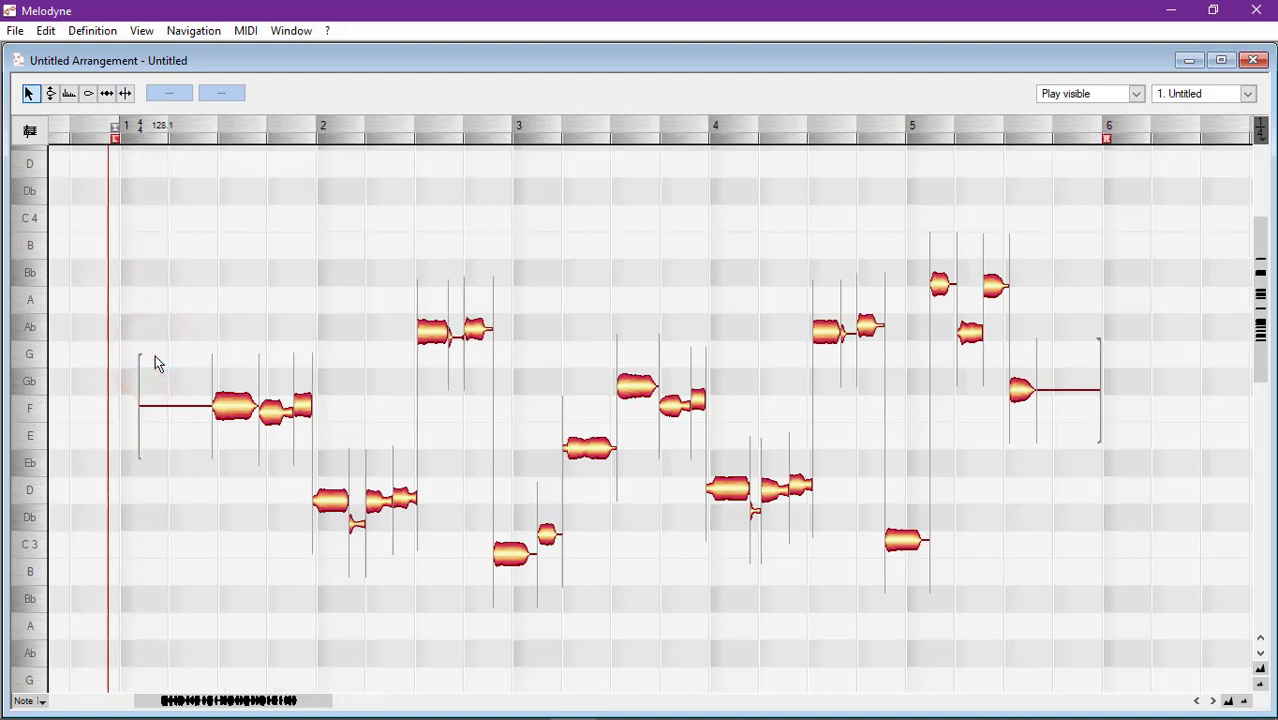
key("space")
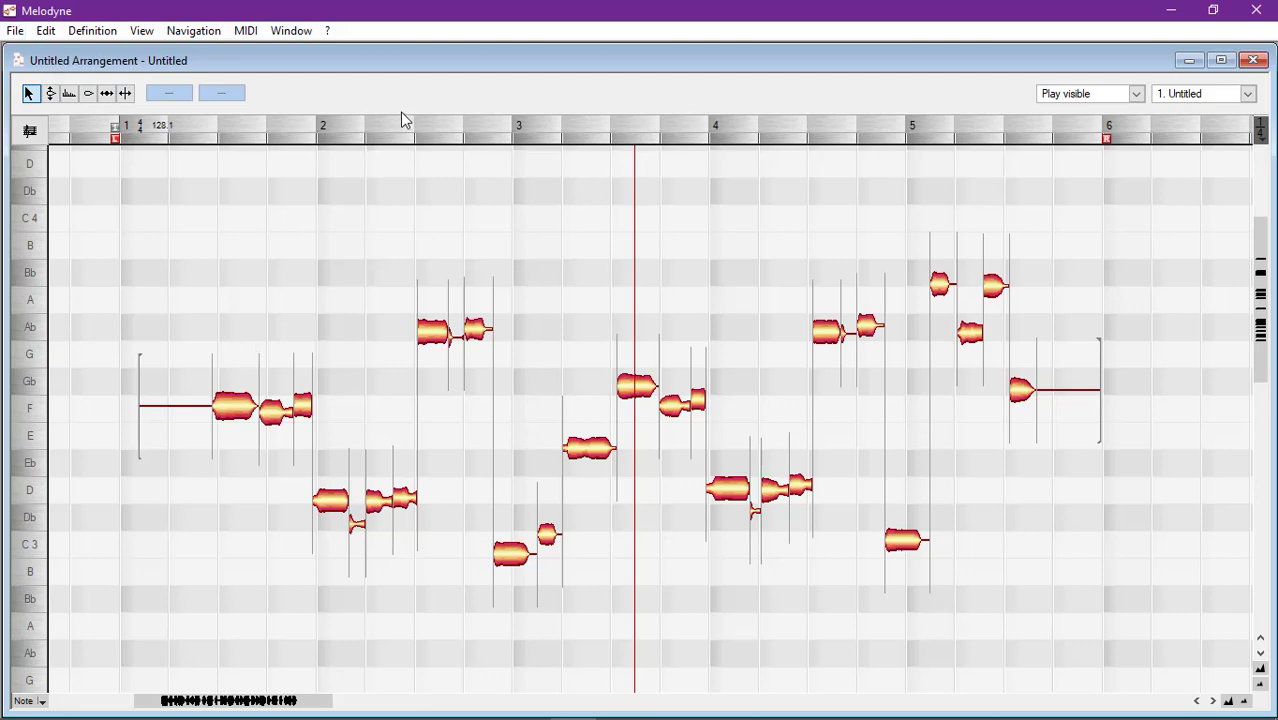
Select all notes and snap them to their nearest semitones with the Edit Pitch tool
key("ctrl+a")
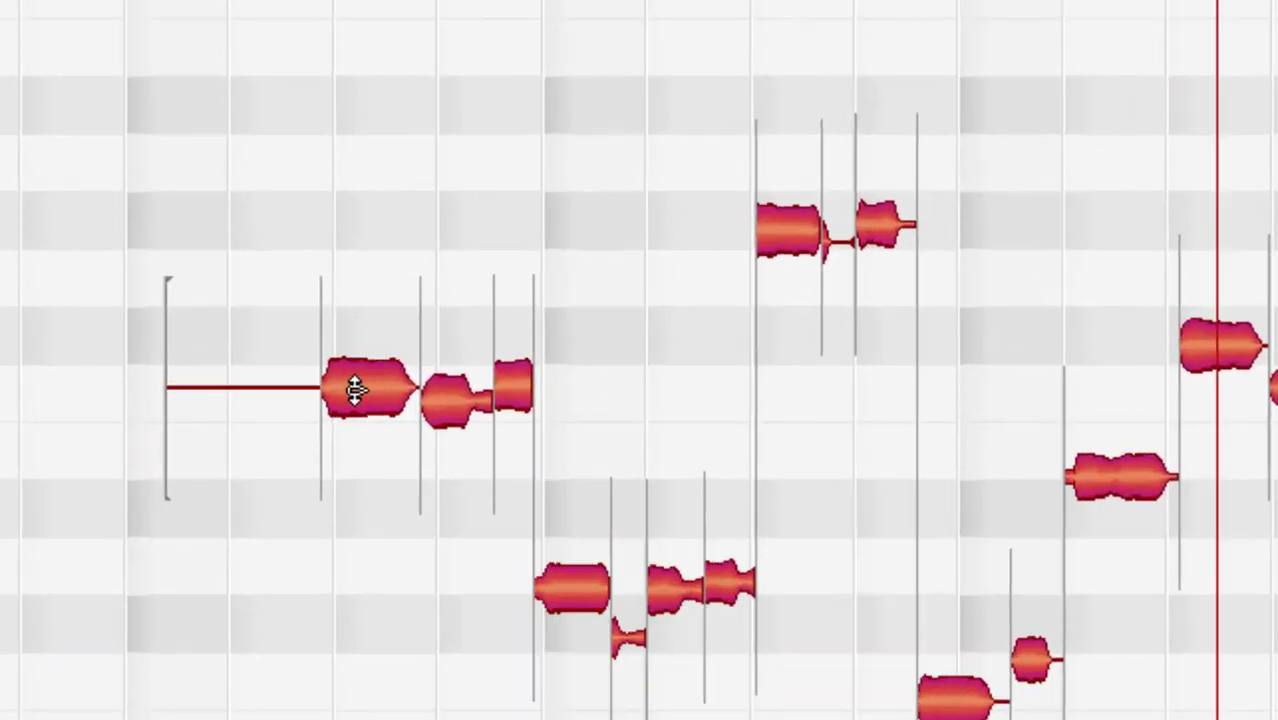
right_click(229, 407)
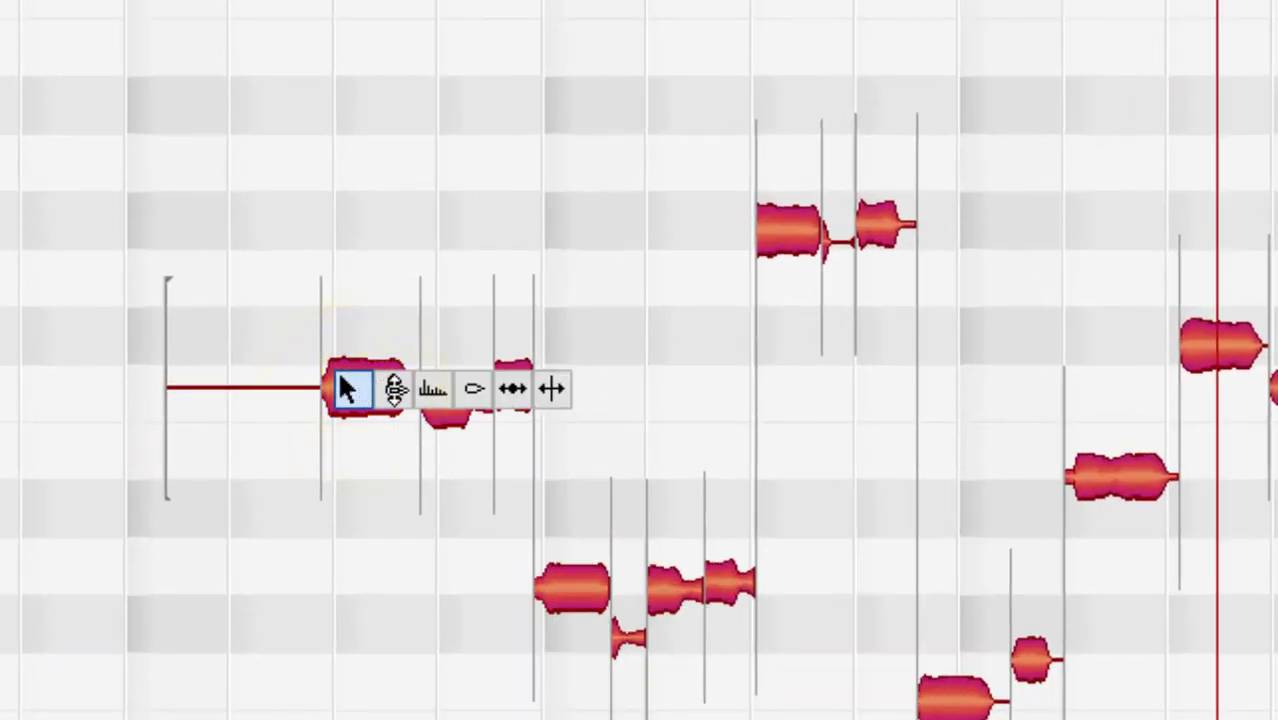
mouse_move(401, 392)
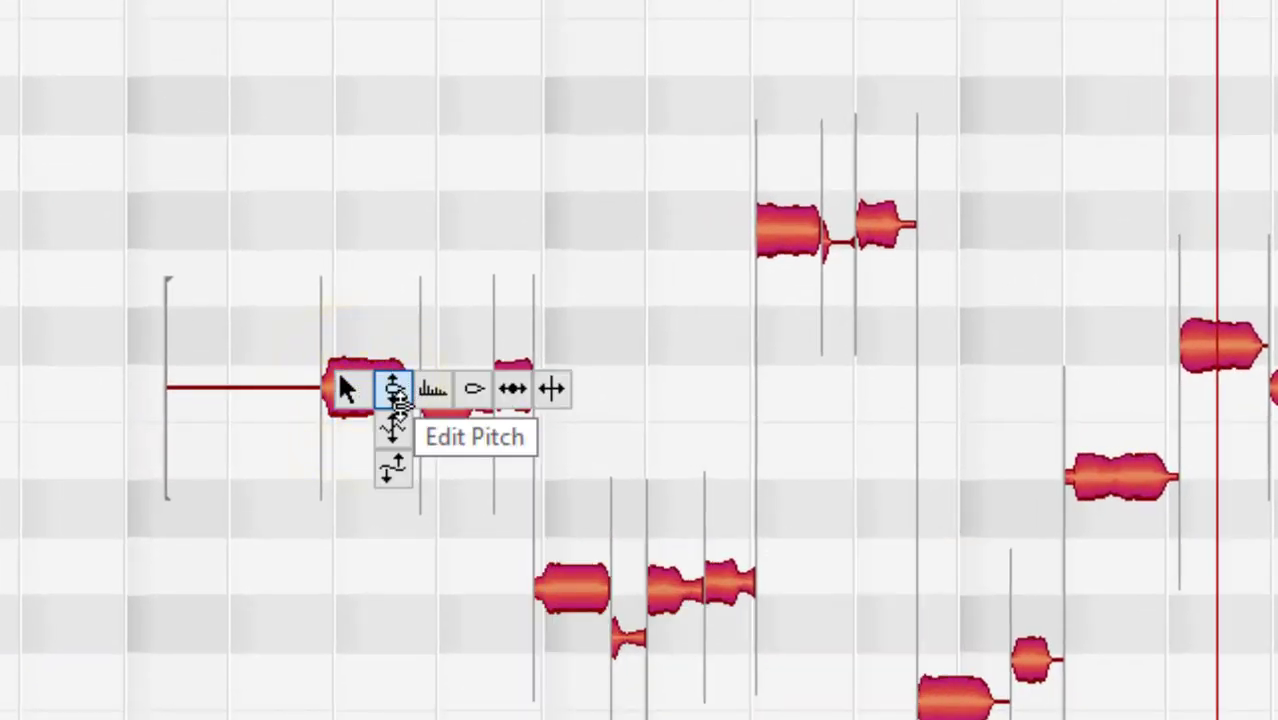
left_click(399, 391)
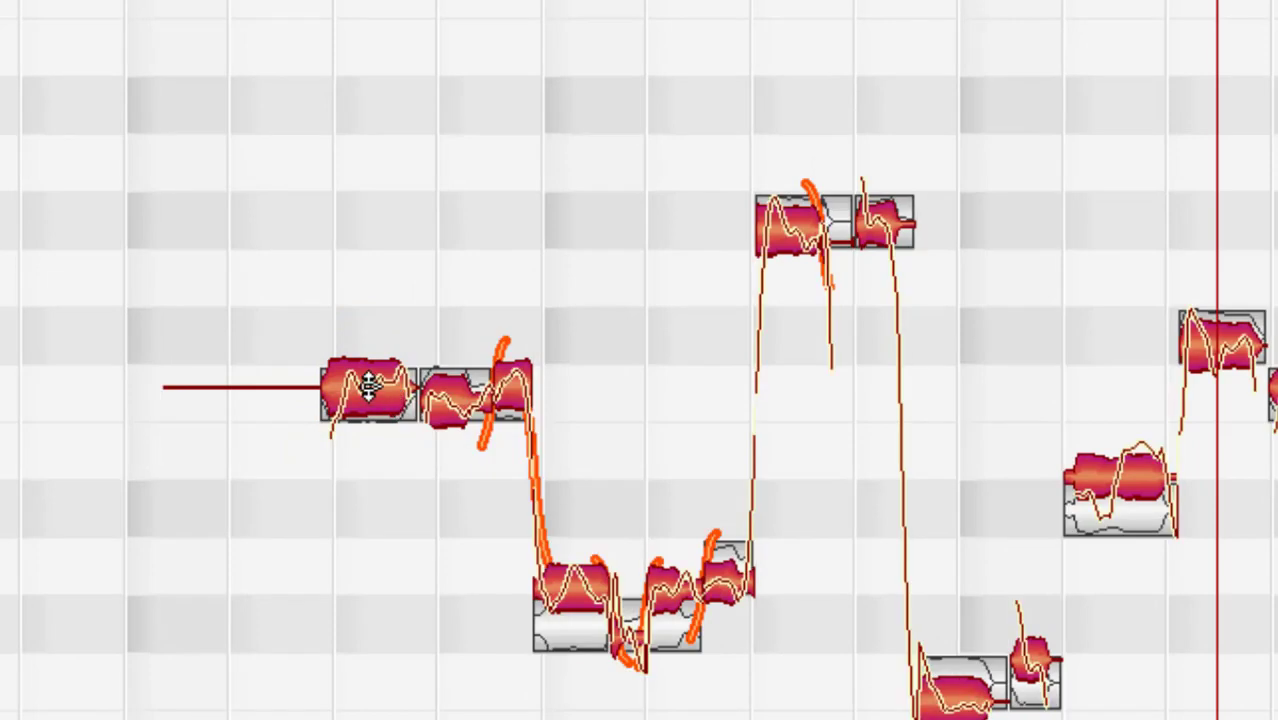
double_click(371, 387)
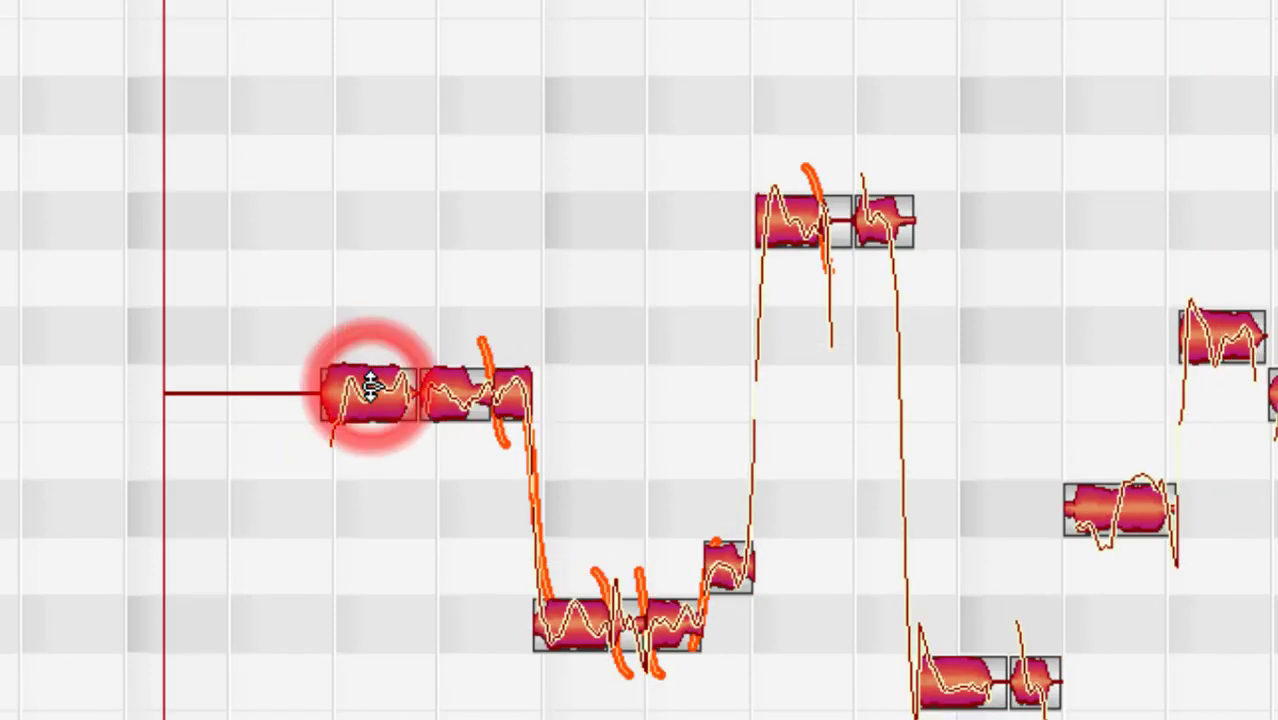
Play back the snapped melody from just before the first sung note to check its tuning
left_click(311, 287)
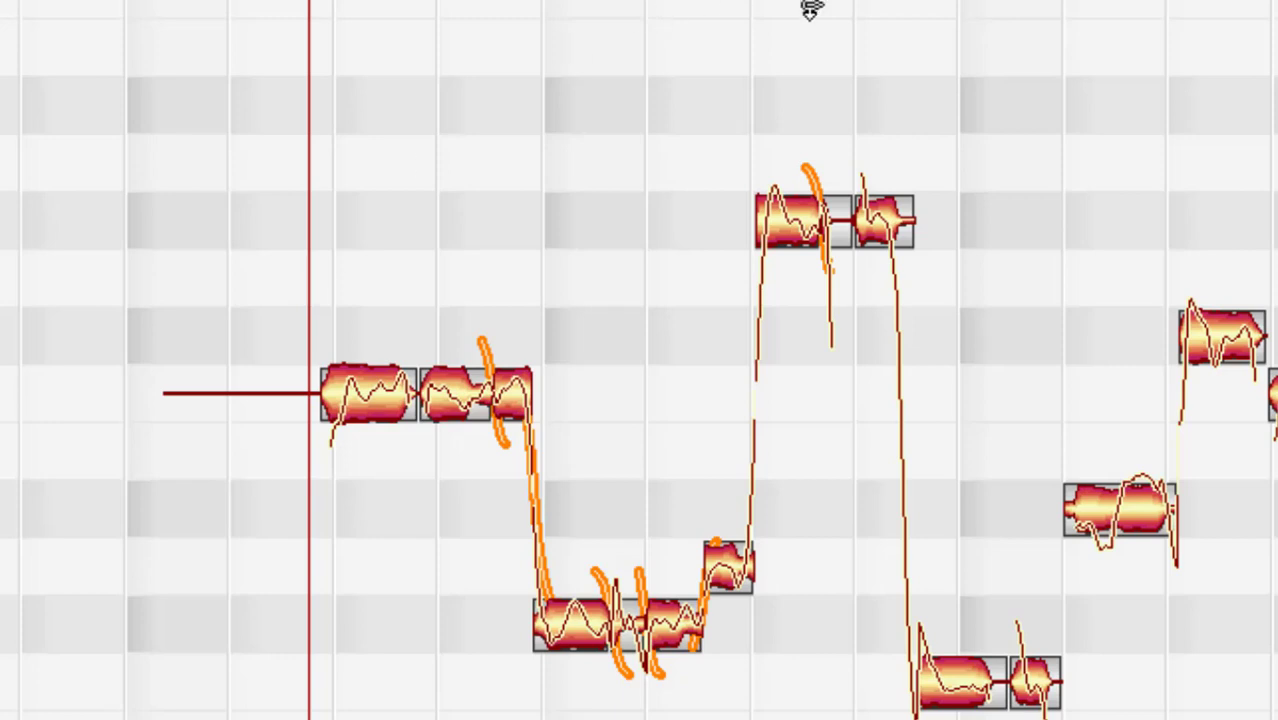
key("space")
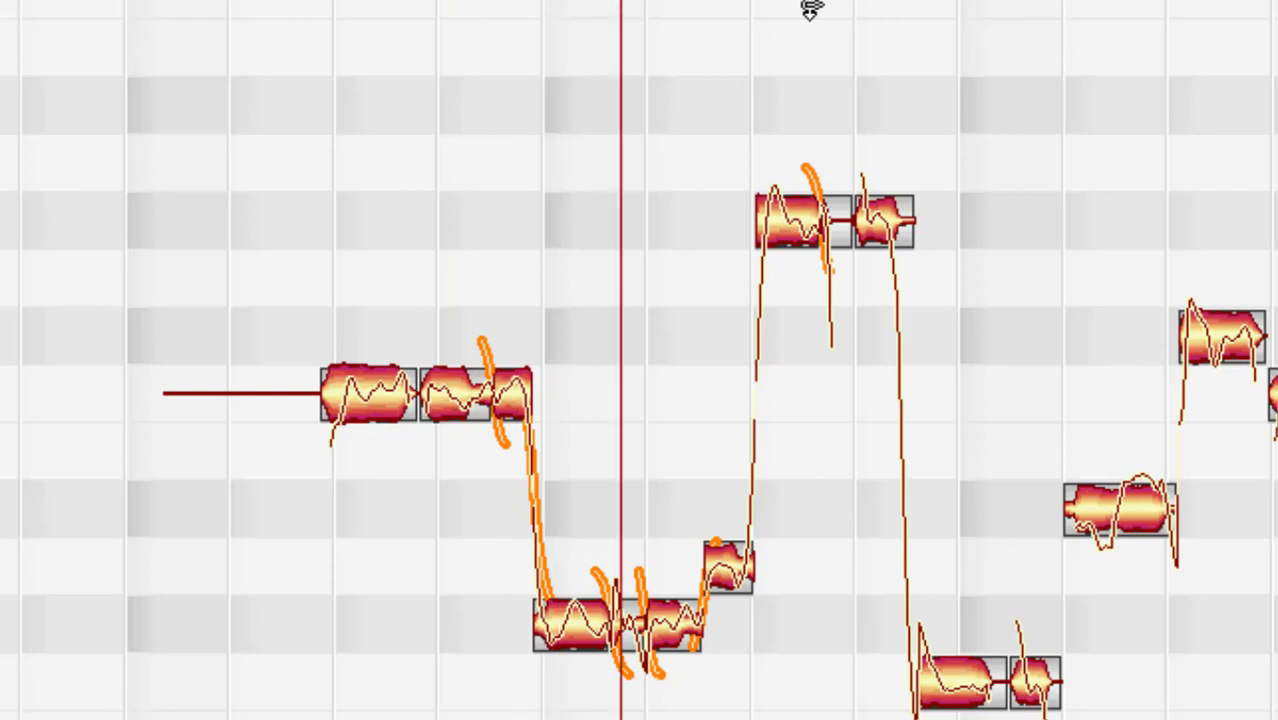
key("space")
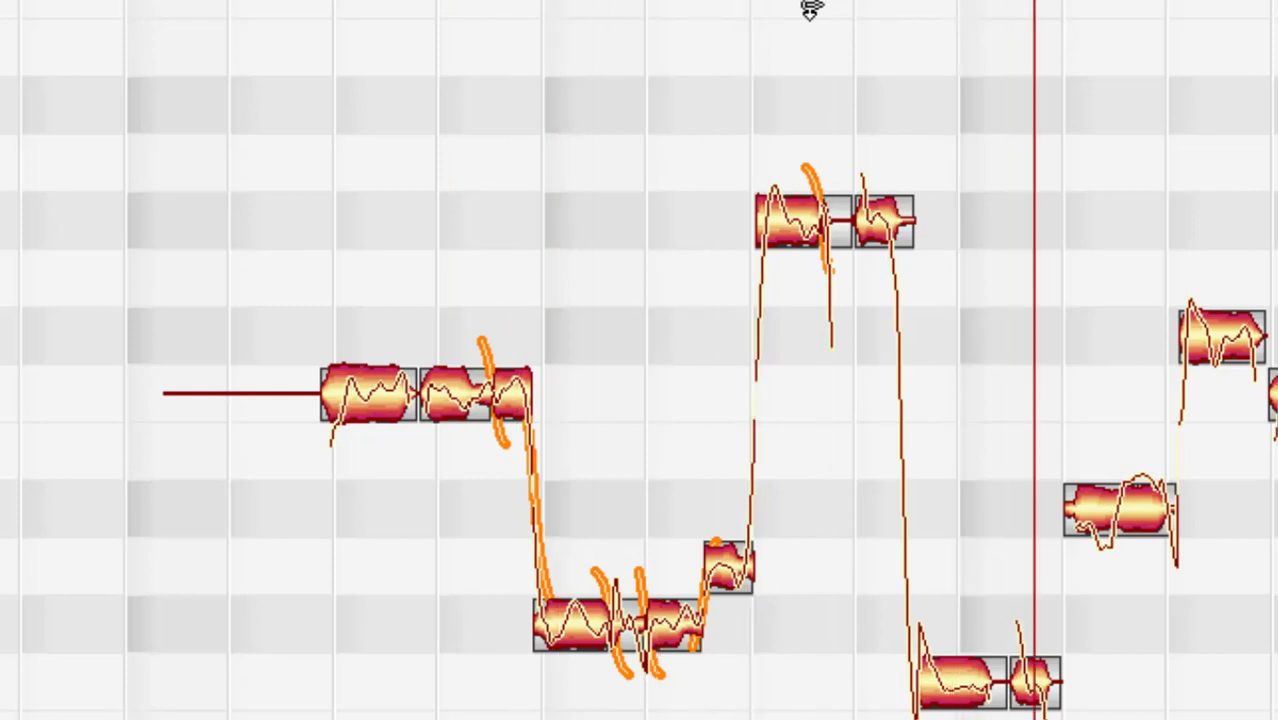
key("space")
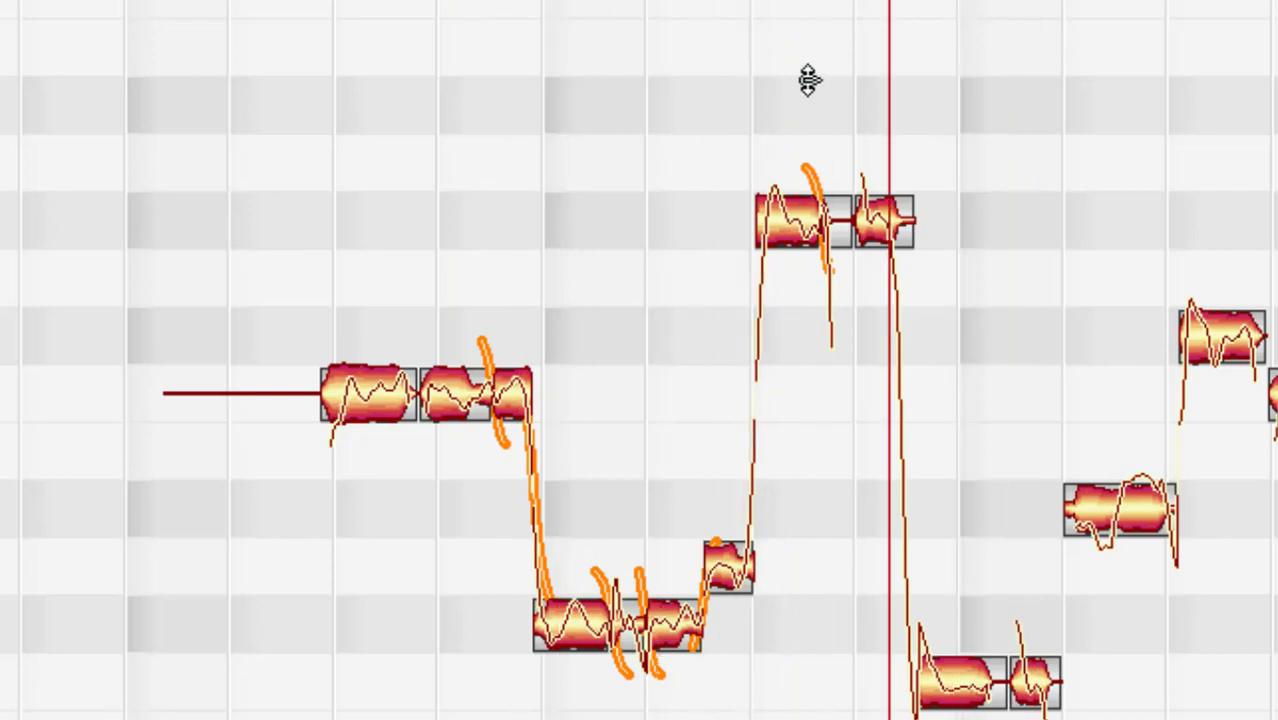
left_click_drag(808, 80, 365, 154)
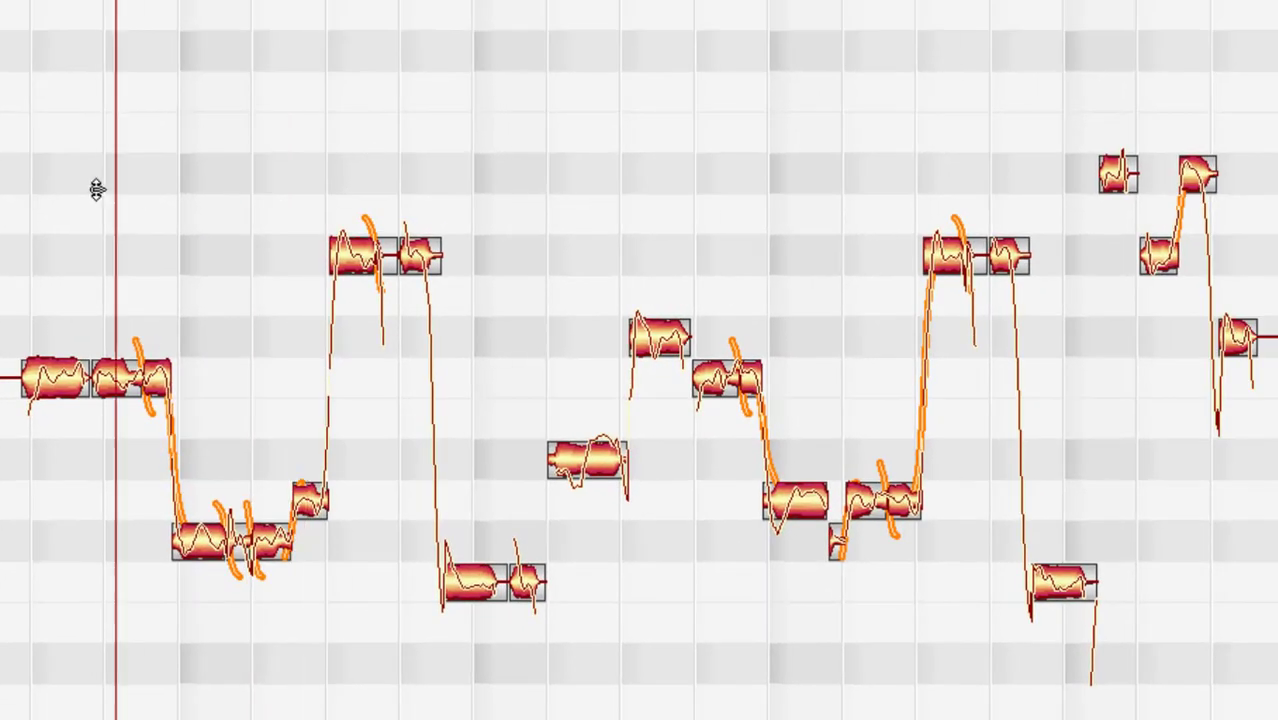
Undo the snapping of all notes, keep the Edit Pitch tool active and clear the selection
key("ctrl+a")
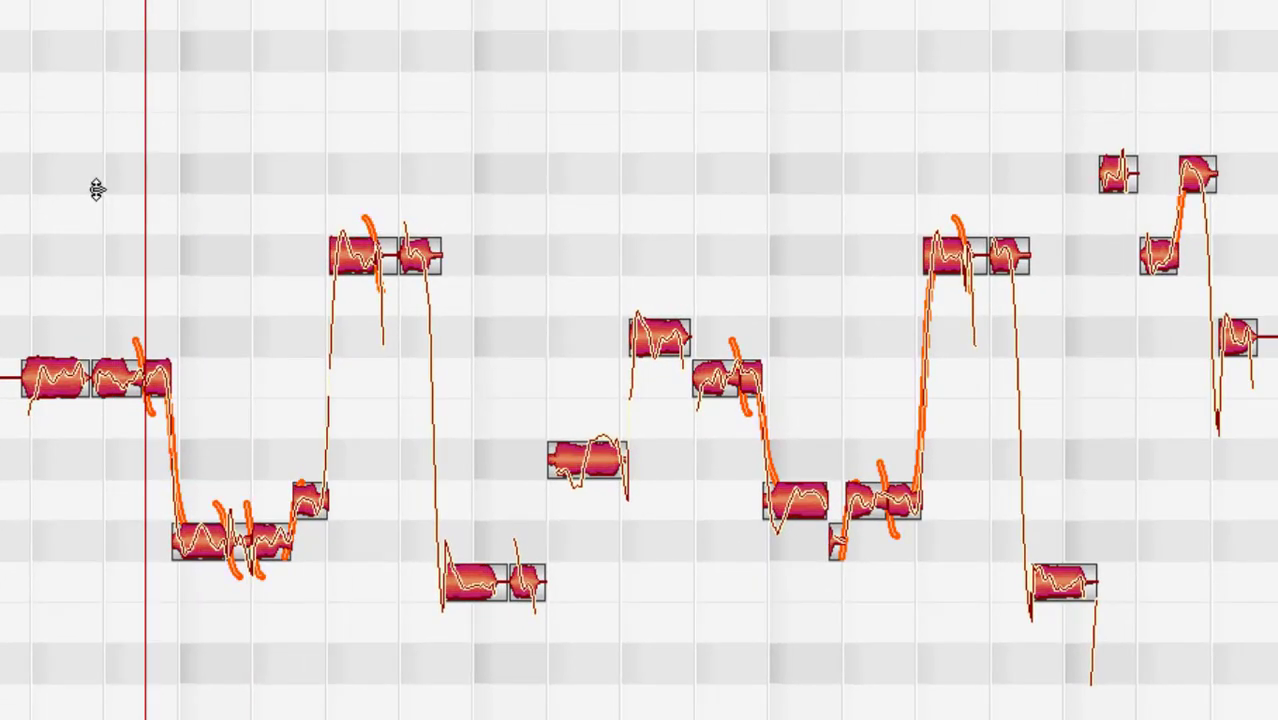
right_click(108, 372)
left_click(112, 414)
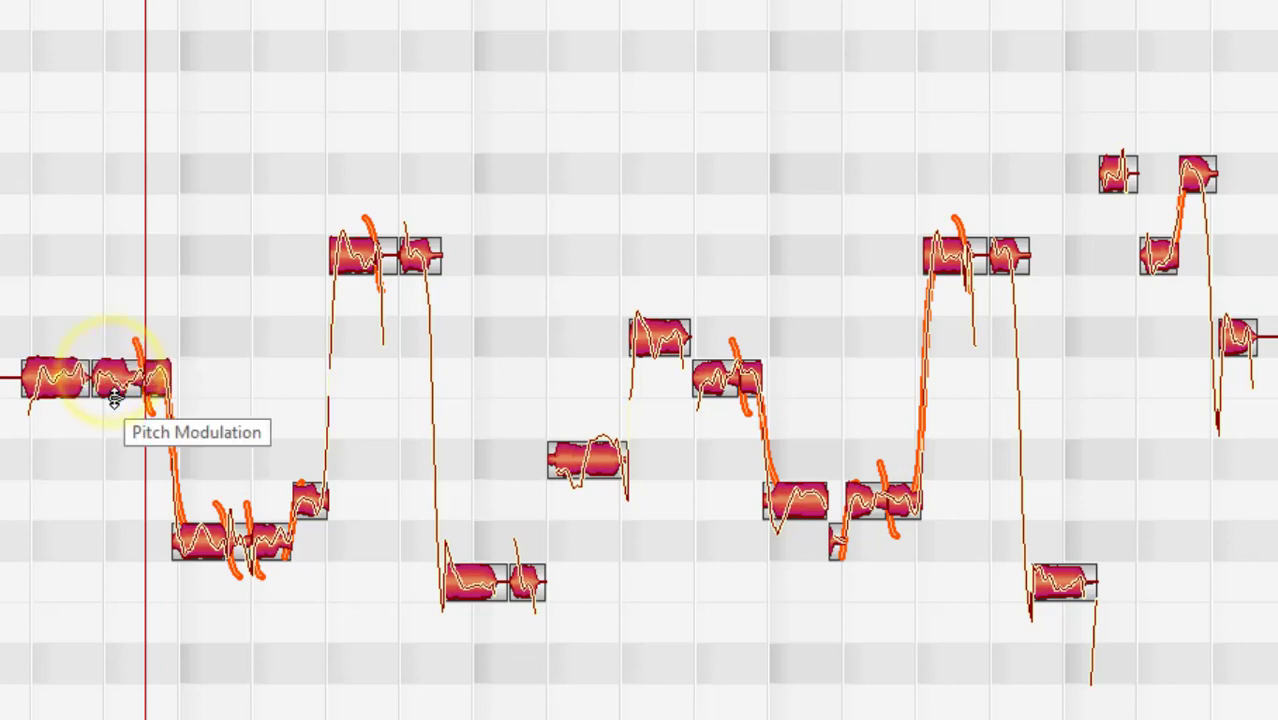
right_click(112, 388)
left_click(112, 388)
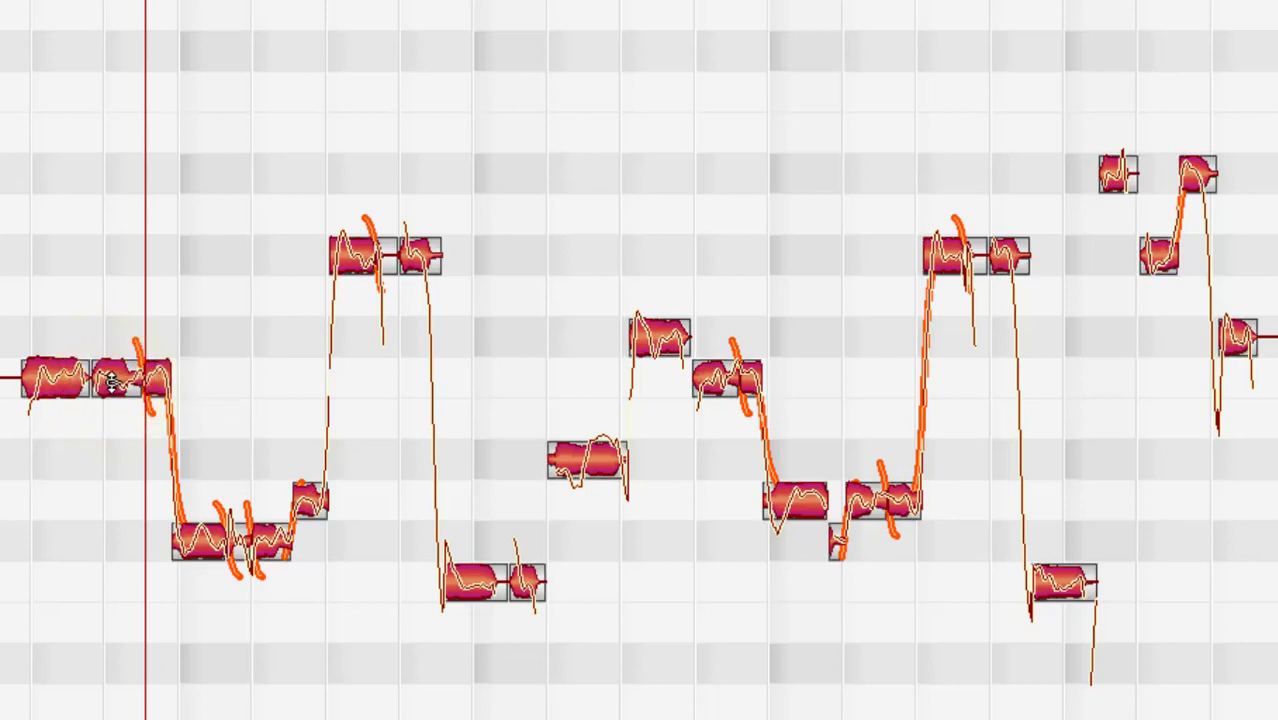
key("ctrl+z")
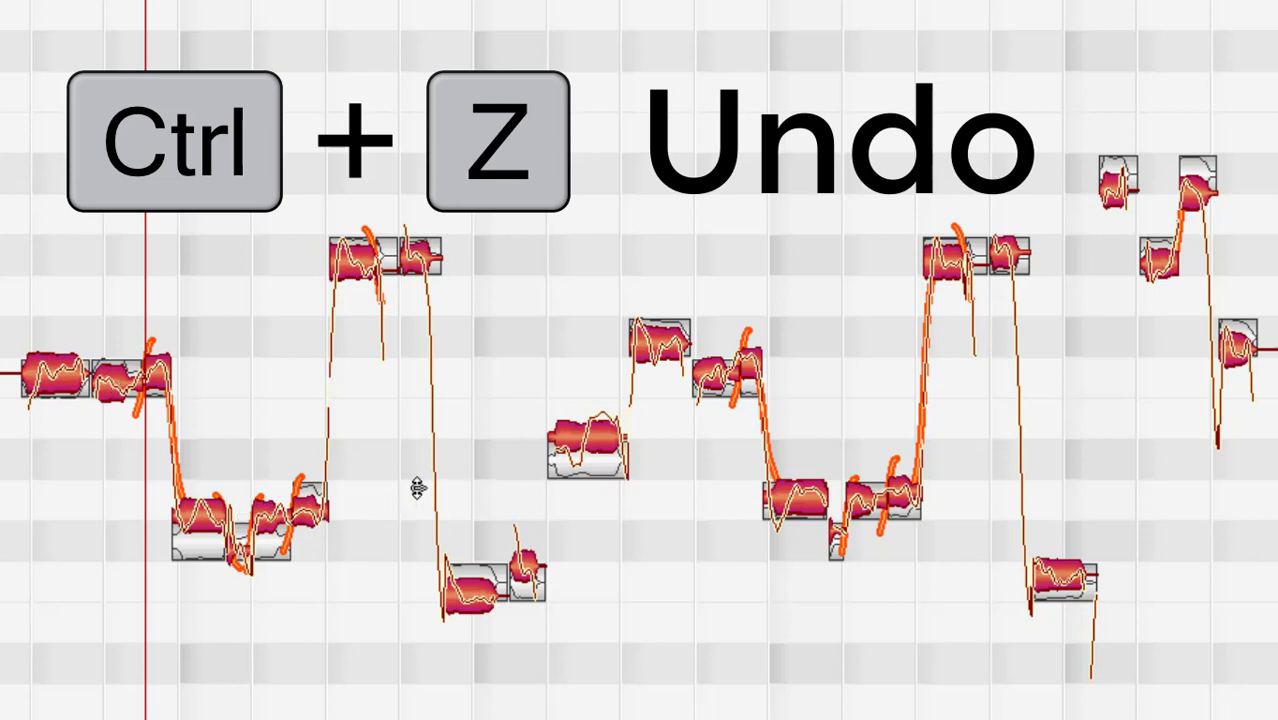
left_click(241, 428)
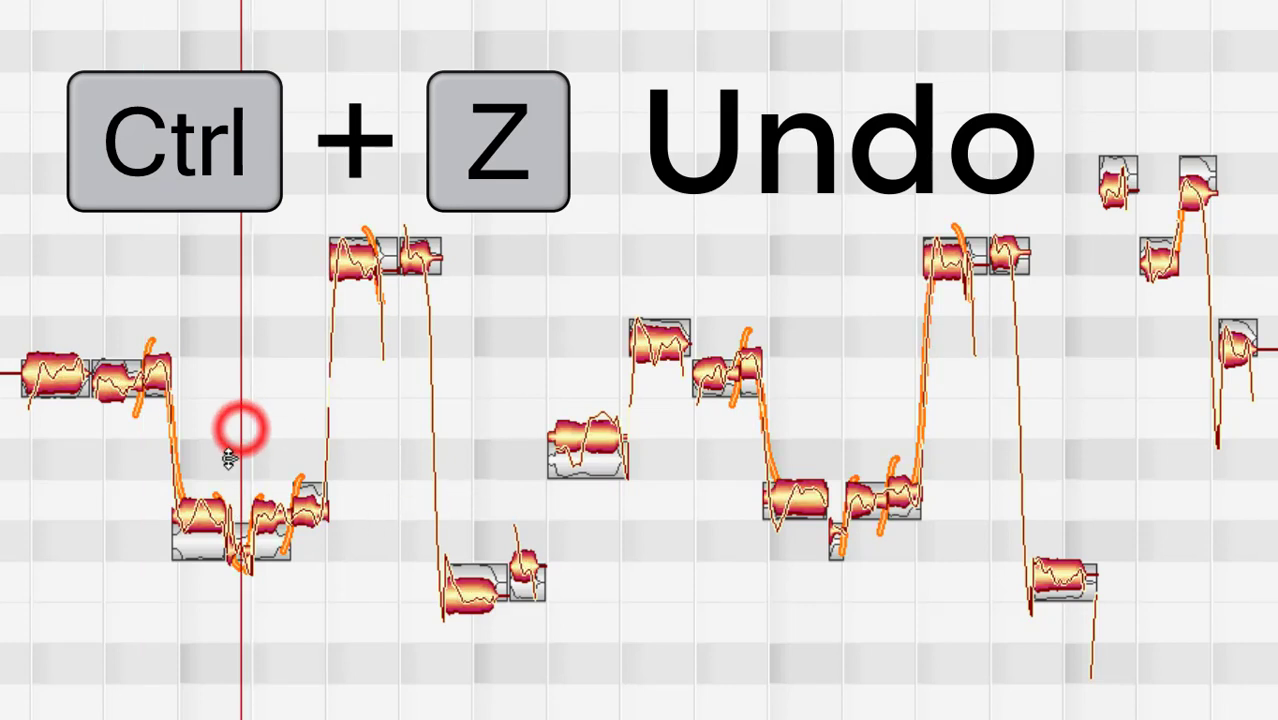
Tune the four low notes at the start of bar 2 to D individually, and play back from the beginning
left_click(200, 515)
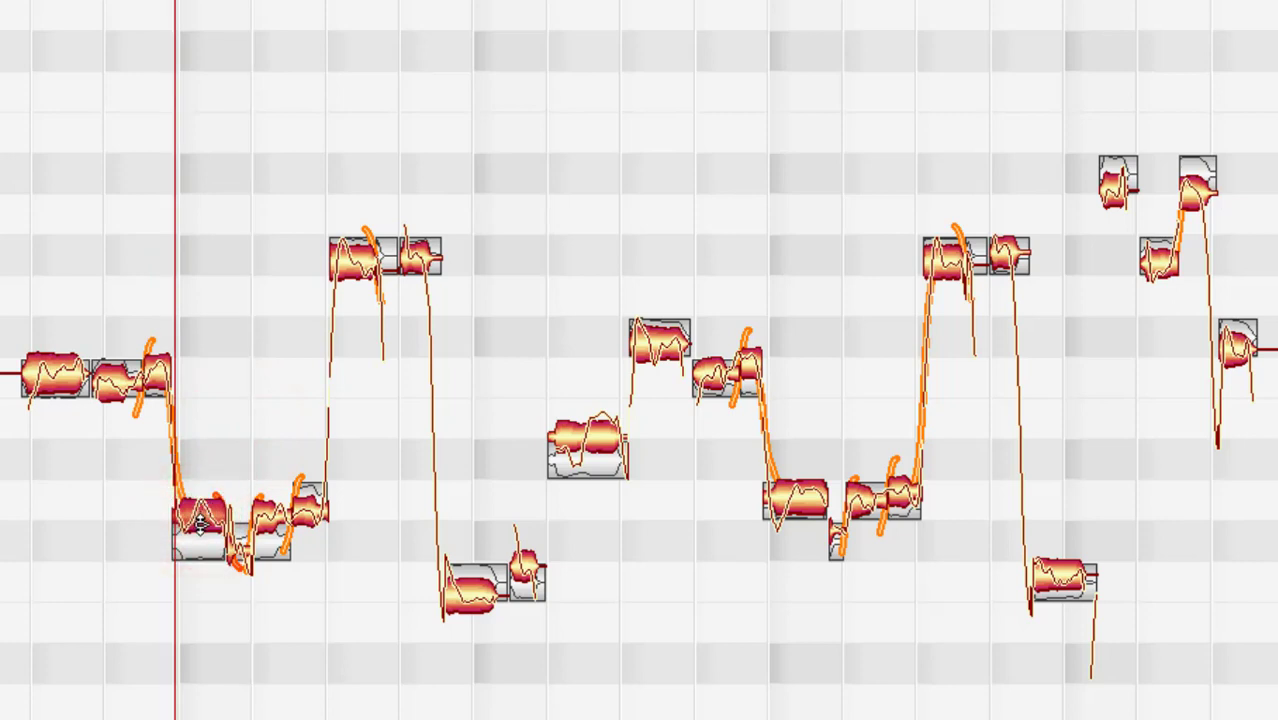
double_click(200, 515)
left_click(236, 545)
double_click(243, 543)
left_click(270, 540)
double_click(270, 540)
left_click(302, 500)
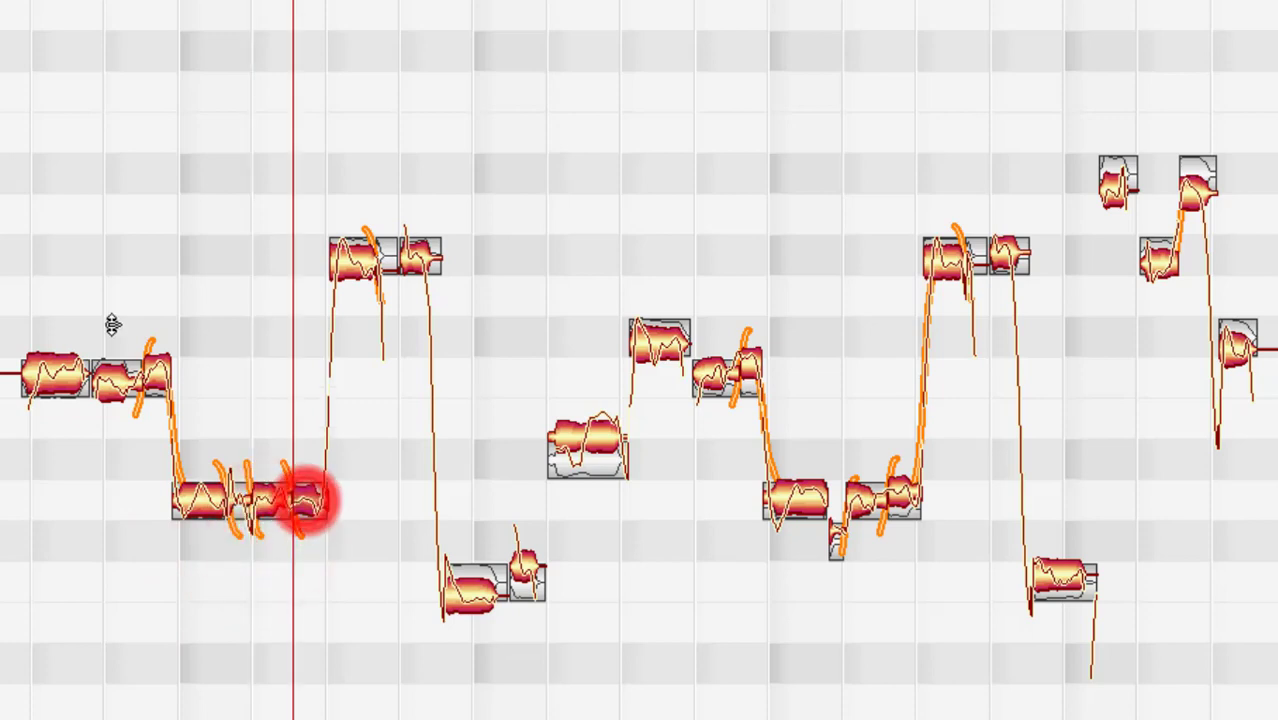
left_click(4, 290)
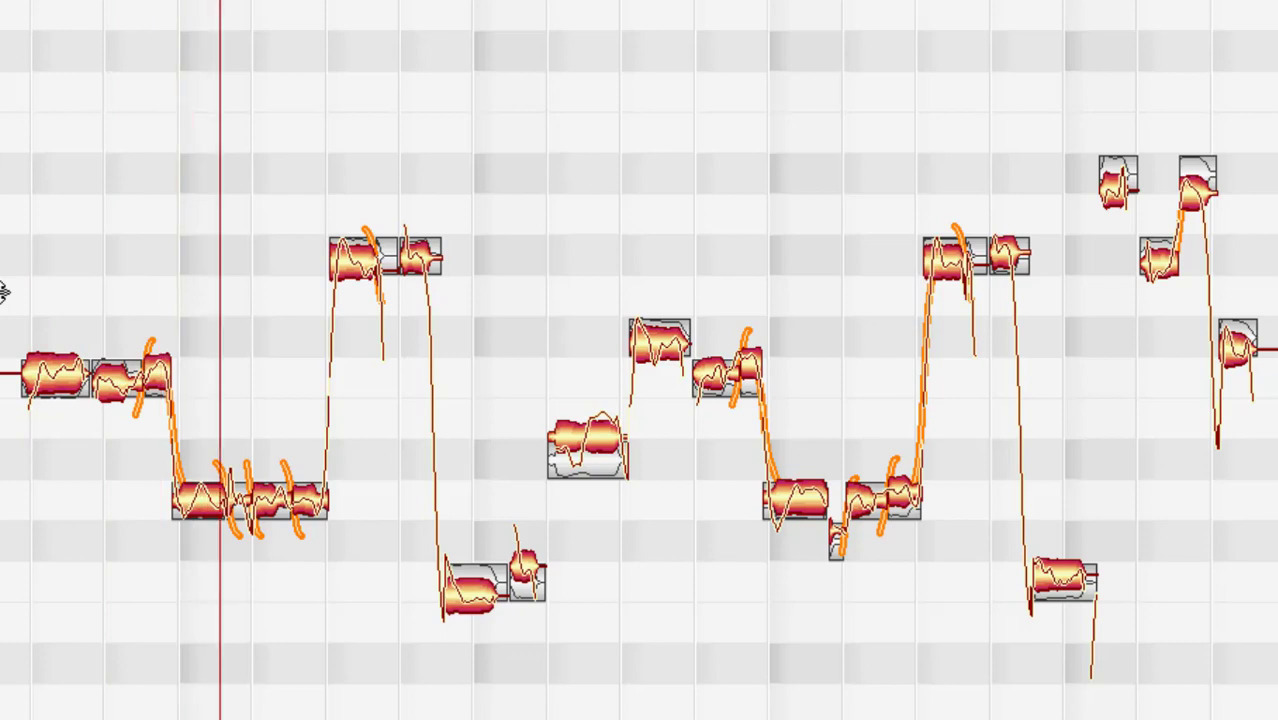
Correct the following notes individually, snapping the low pair to C 3, the next note to Eb and the one after to Gb
left_click(348, 264)
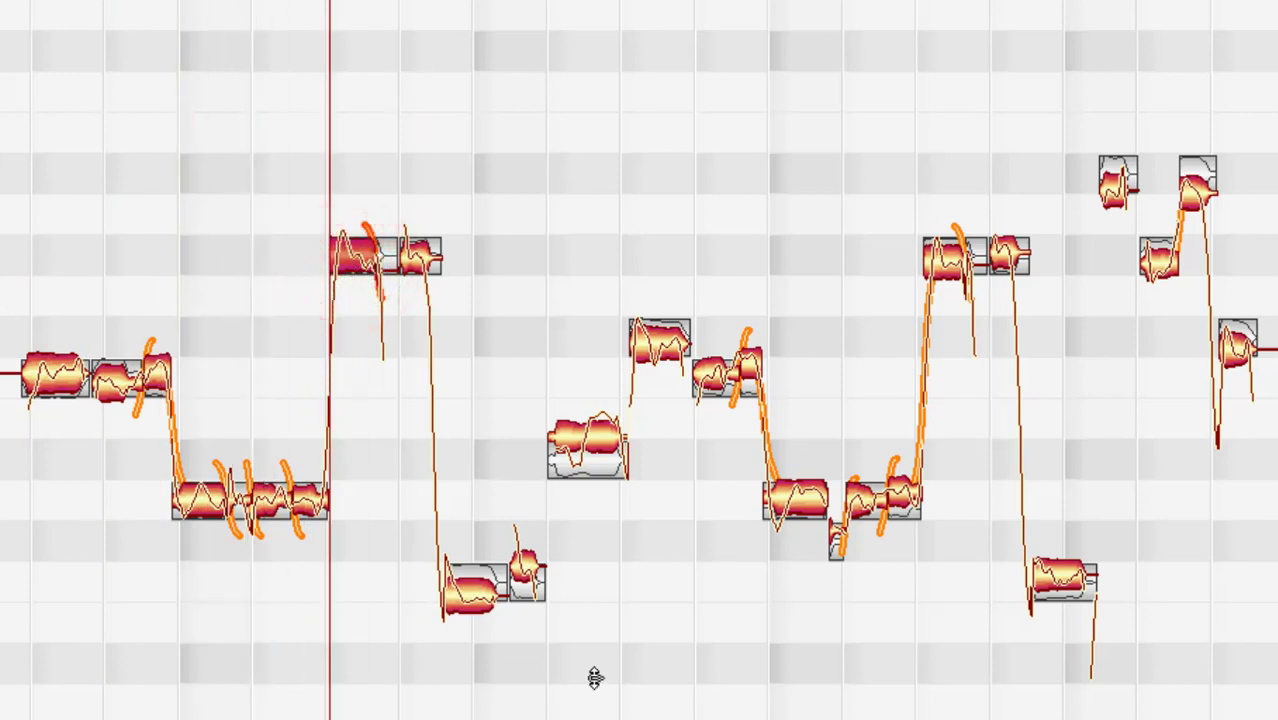
left_click(465, 597)
left_click(528, 572)
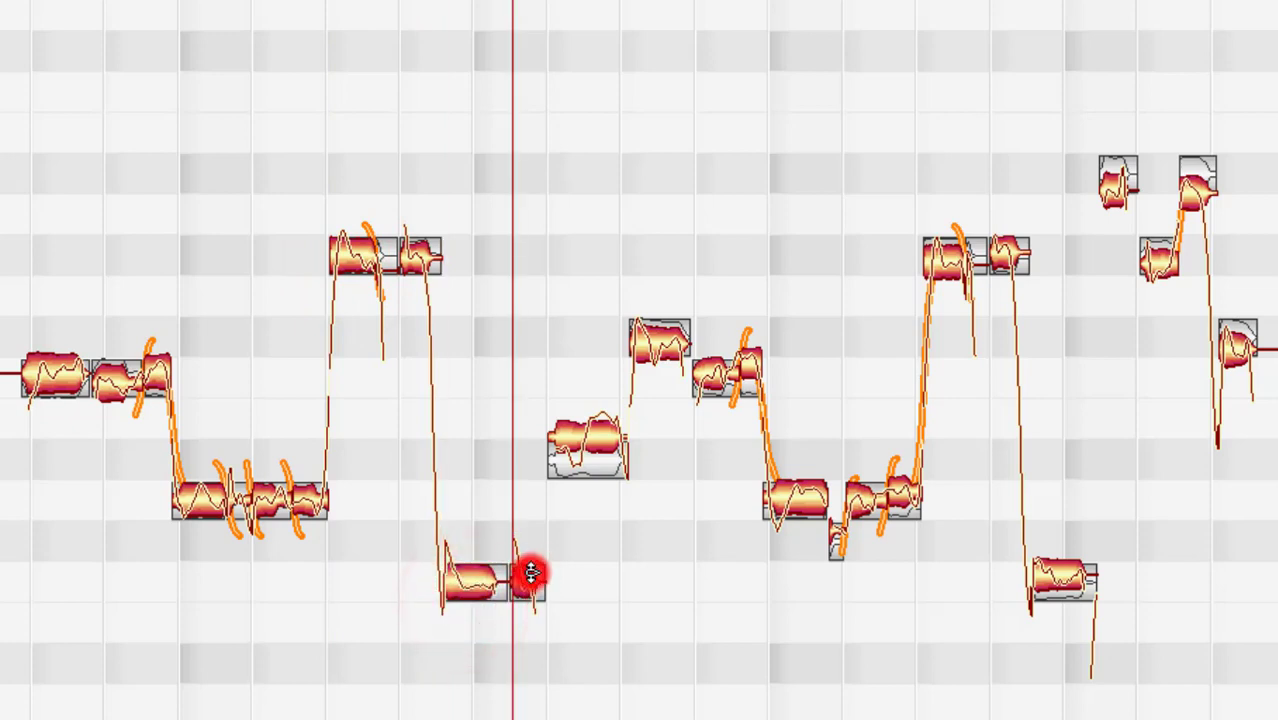
left_click(570, 451)
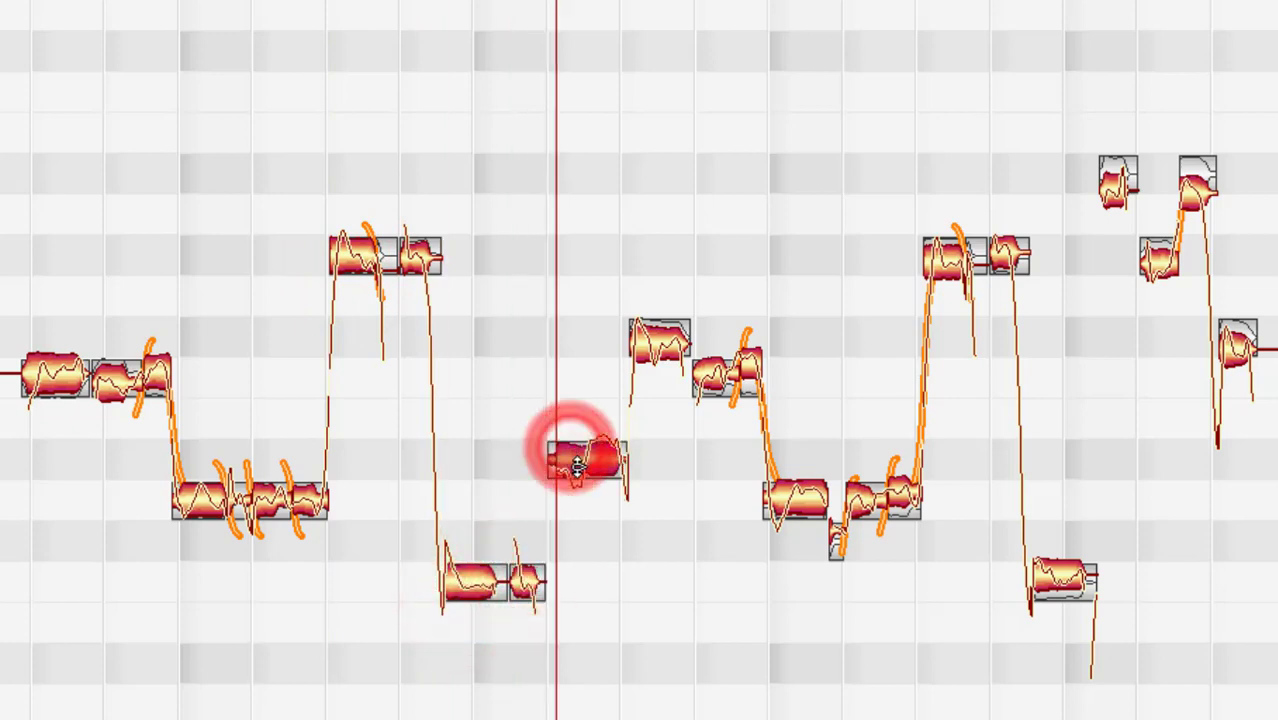
left_click(648, 345)
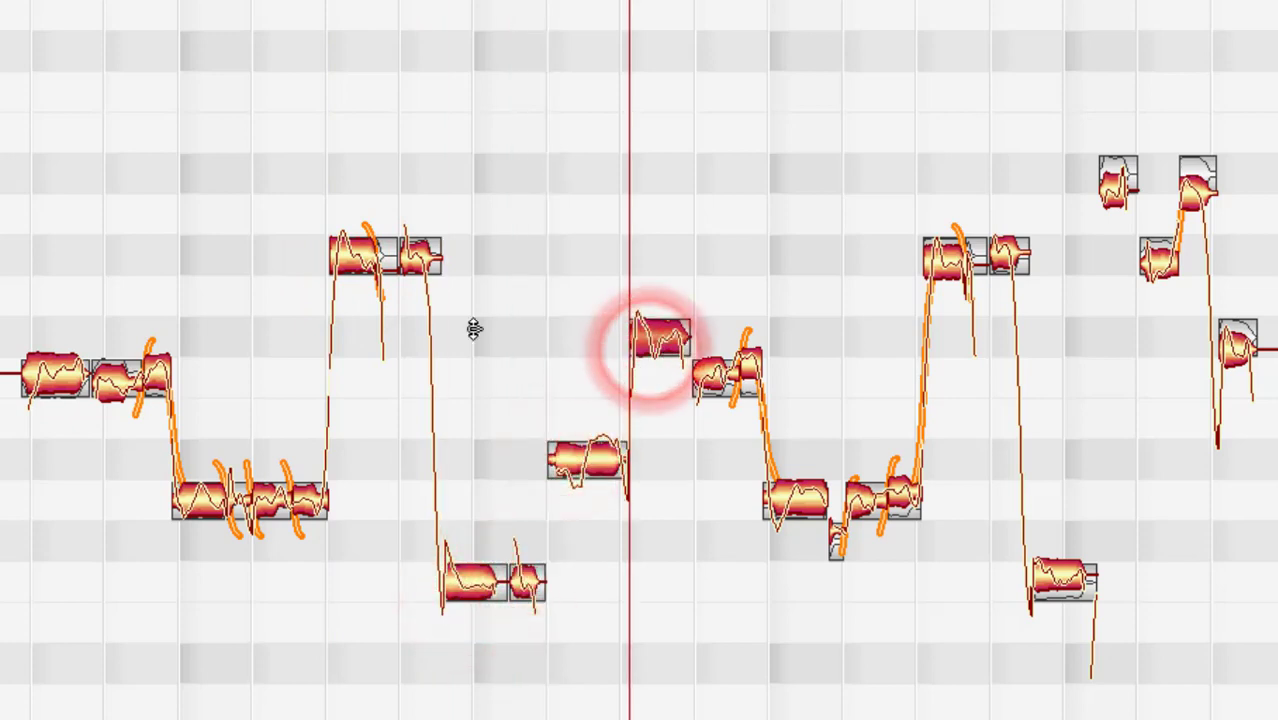
Play back the melody and snap the out-of-tune opening notes to F
scroll(639, 360, "left", 1)
key("space")
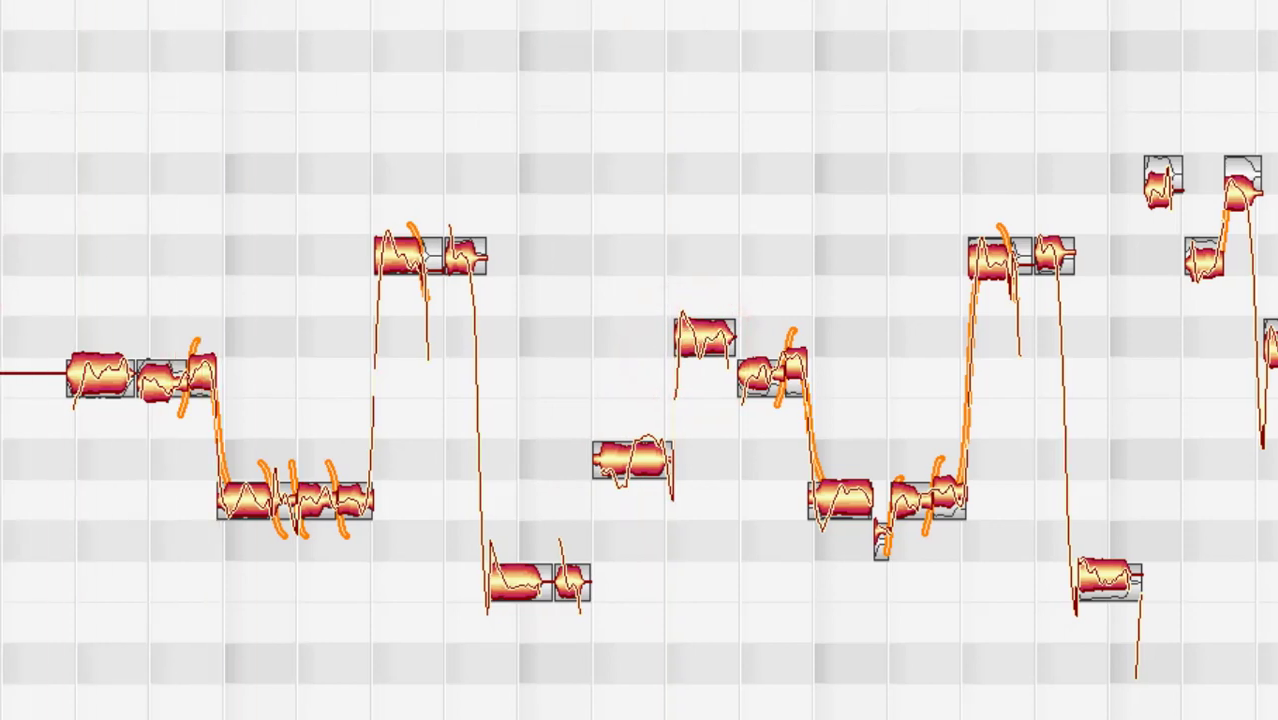
left_click(168, 372)
left_click(80, 307)
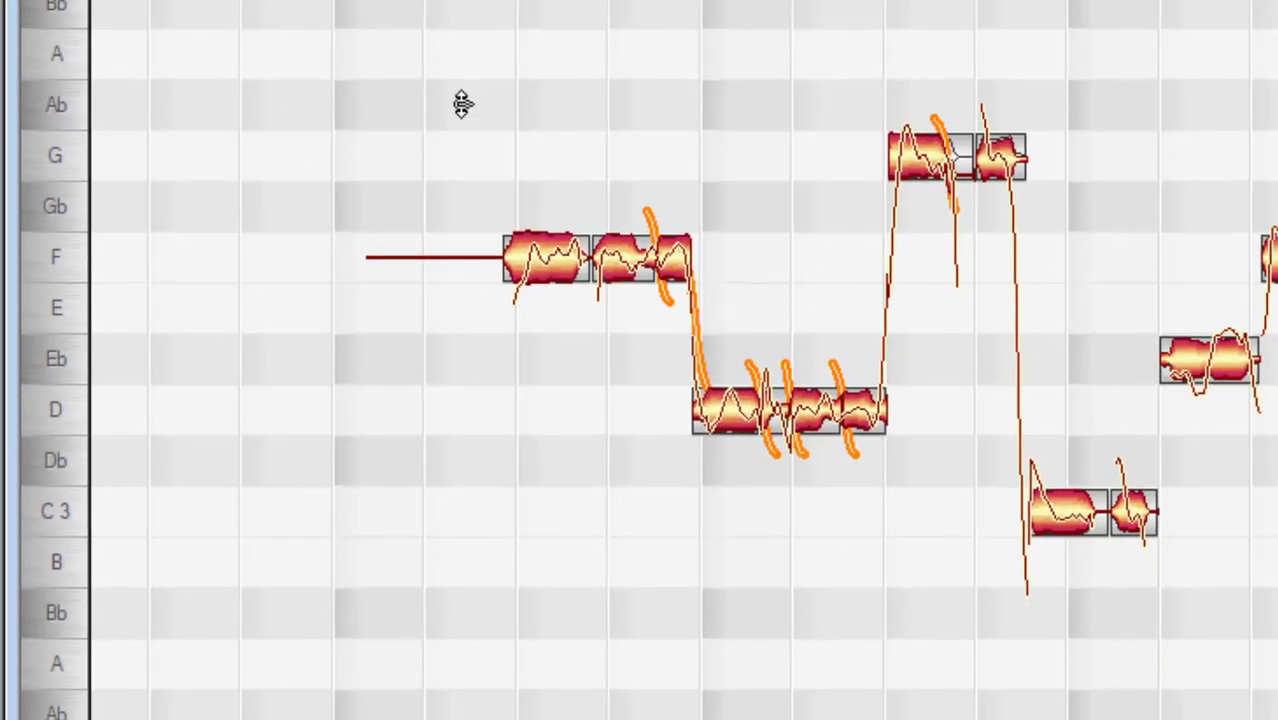
Select all notes and transpose them down five semitones together, placing the opening notes on C 3
key("ctrl+a")
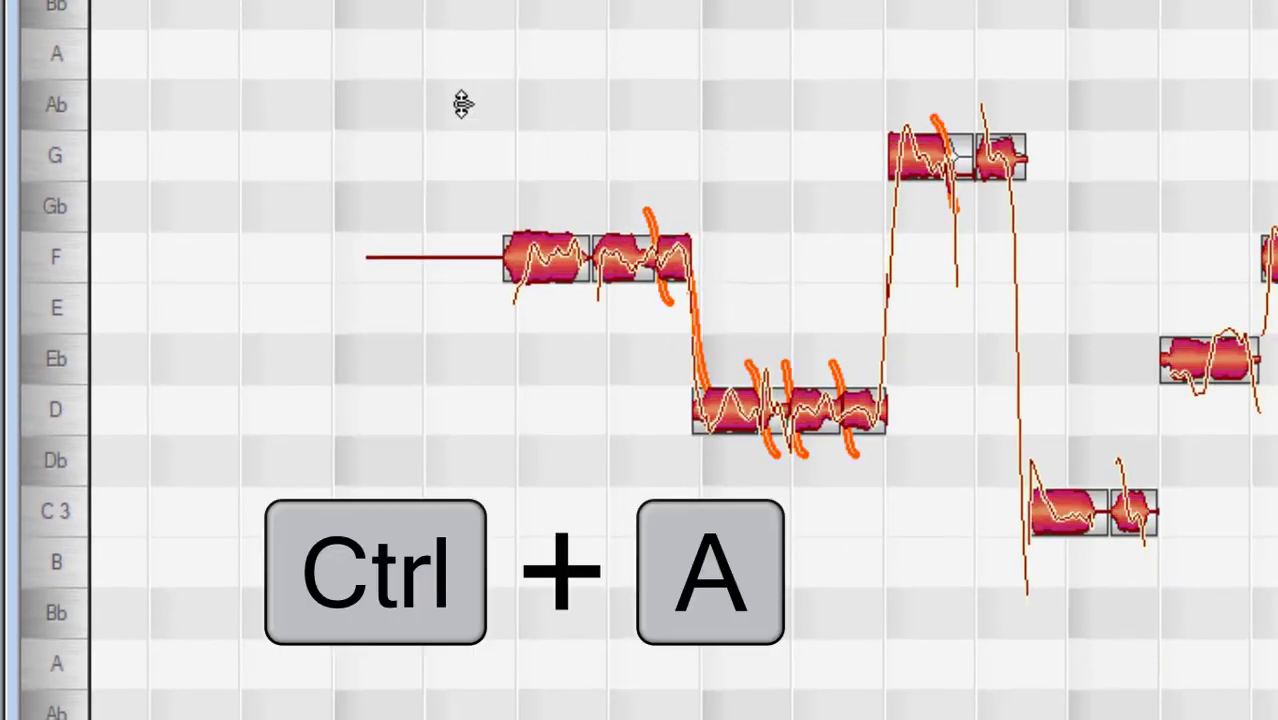
left_click(556, 258)
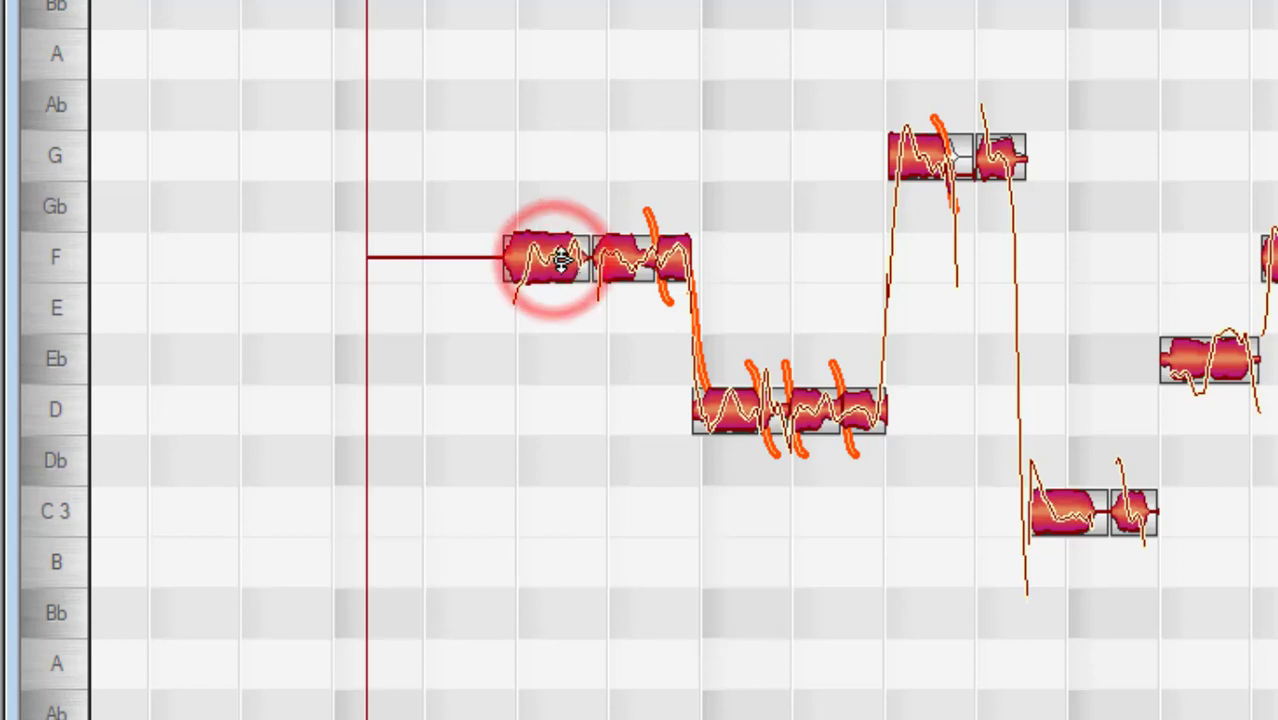
left_click_drag(545, 260, 548, 505)
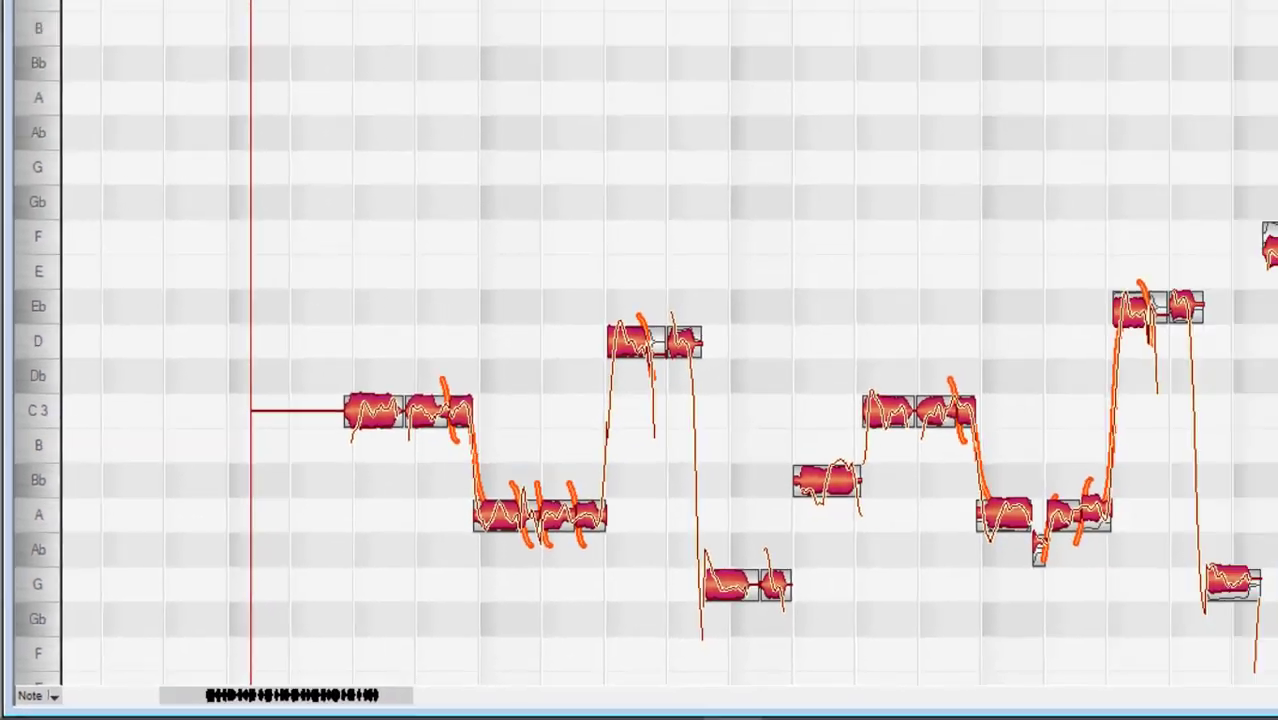
left_click_drag(1261, 322, 1266, 375)
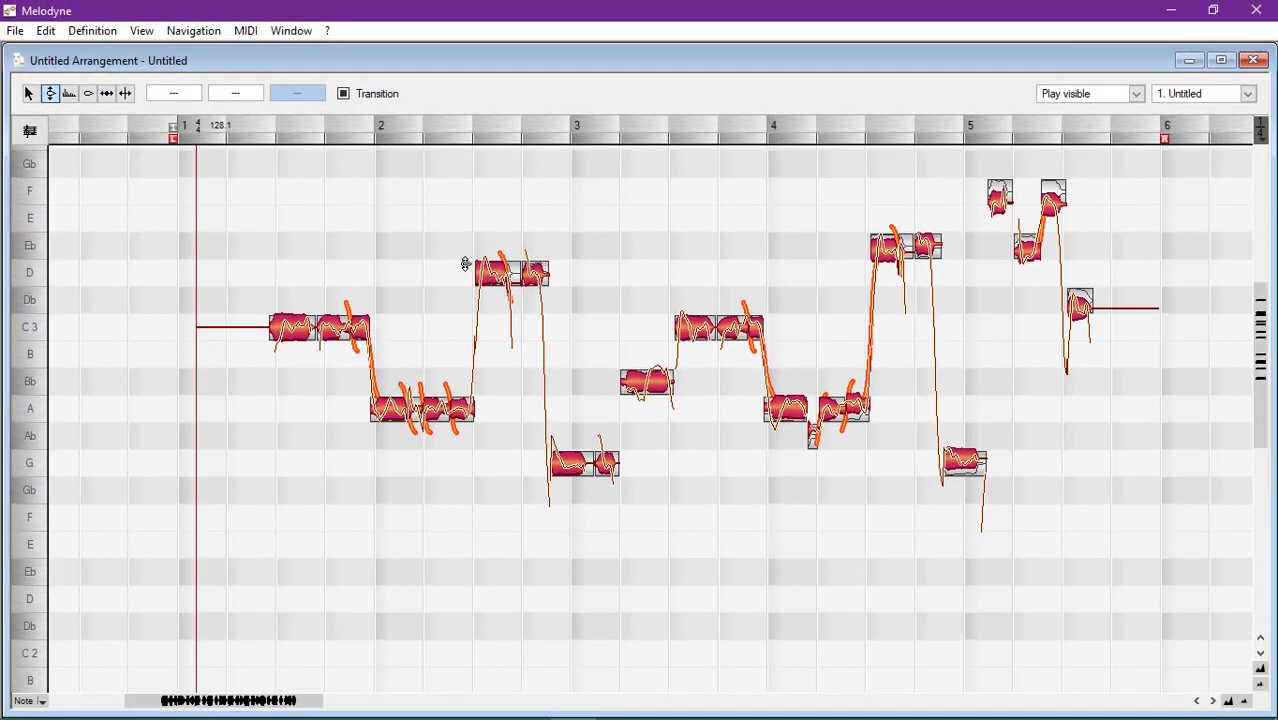
Play back the transposed melody and raise the single Bb note in bar 3 to C 3
left_click(262, 283)
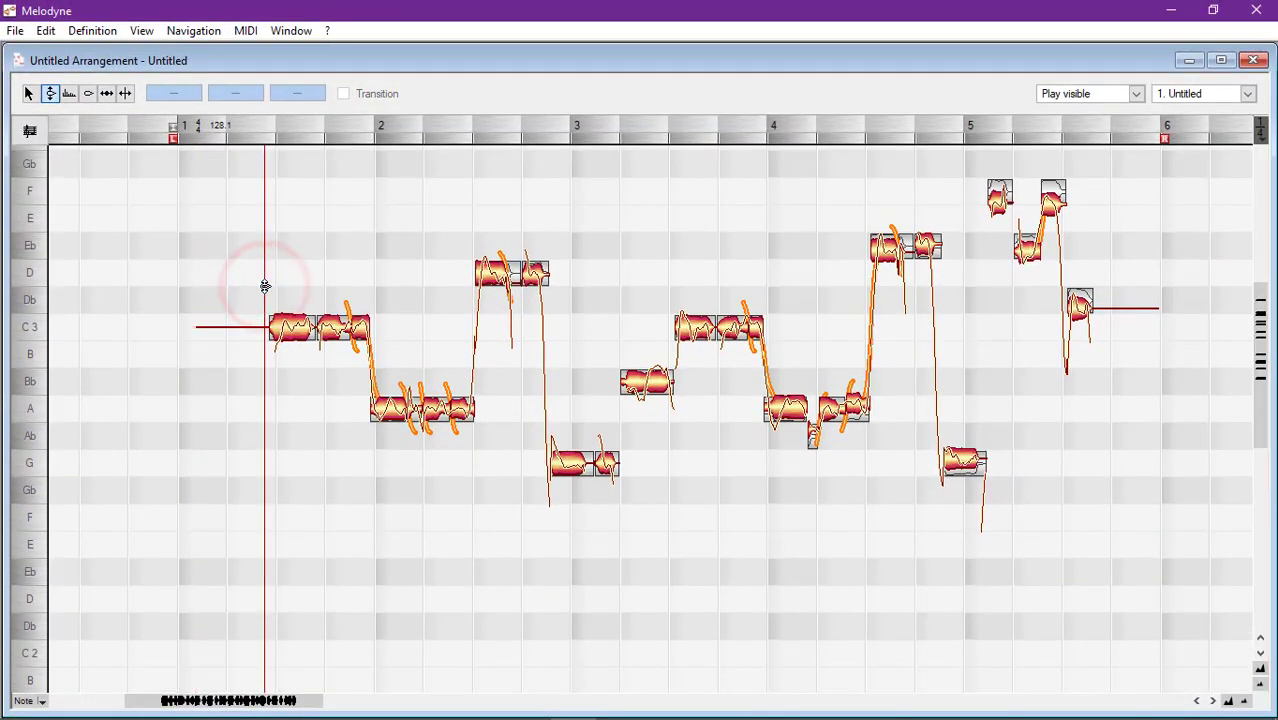
key("space")
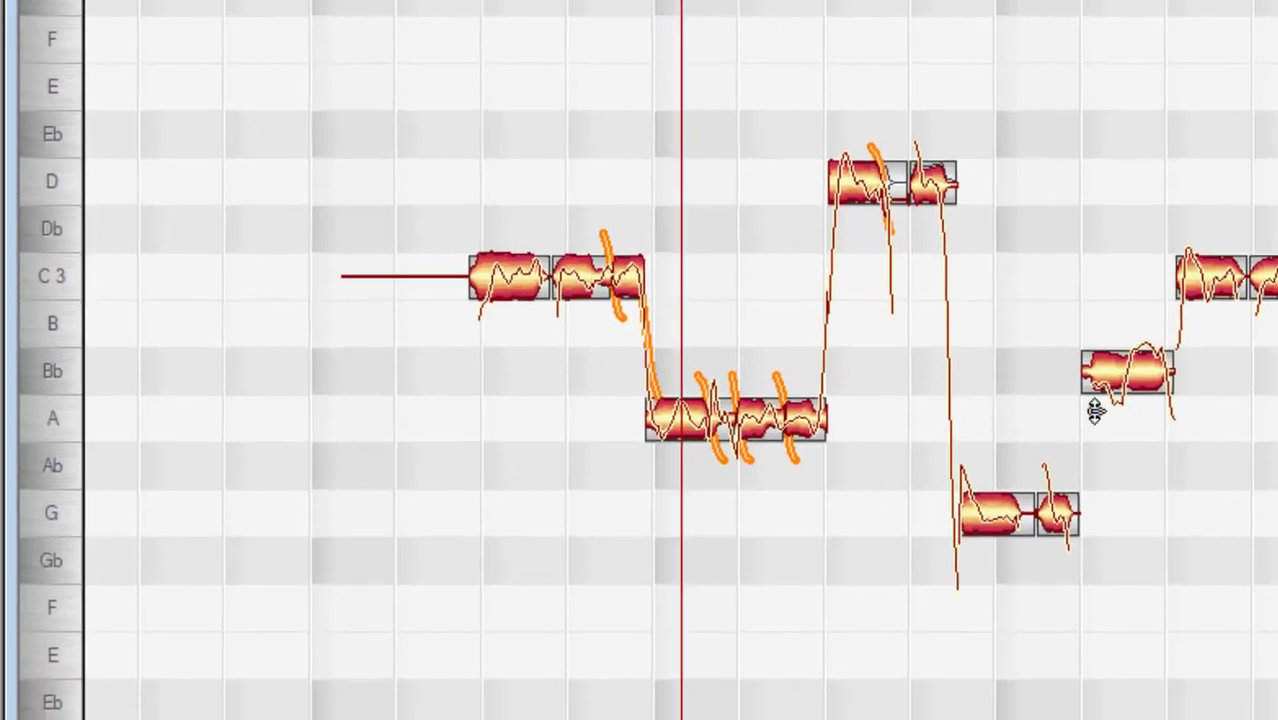
left_click_drag(1113, 372, 1106, 298)
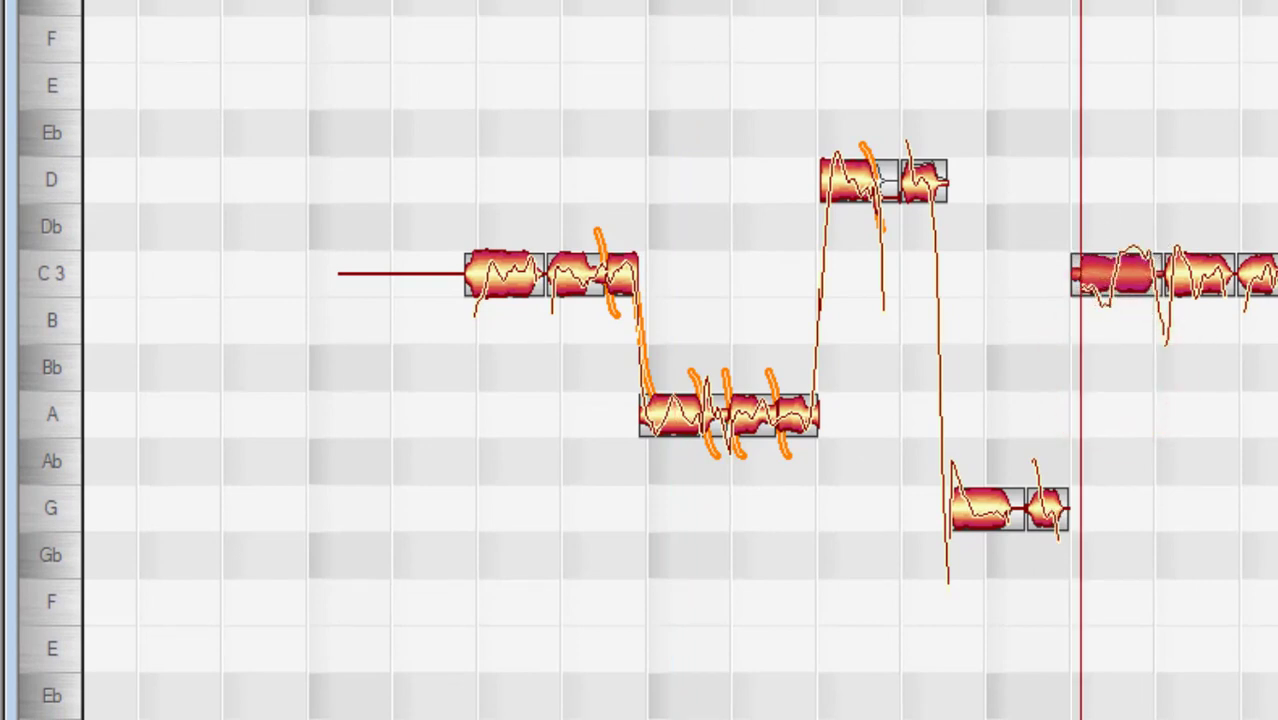
Play back the melody, lower the first C 3 note of the bar 3 phrase to A and listen again
left_click(452, 14)
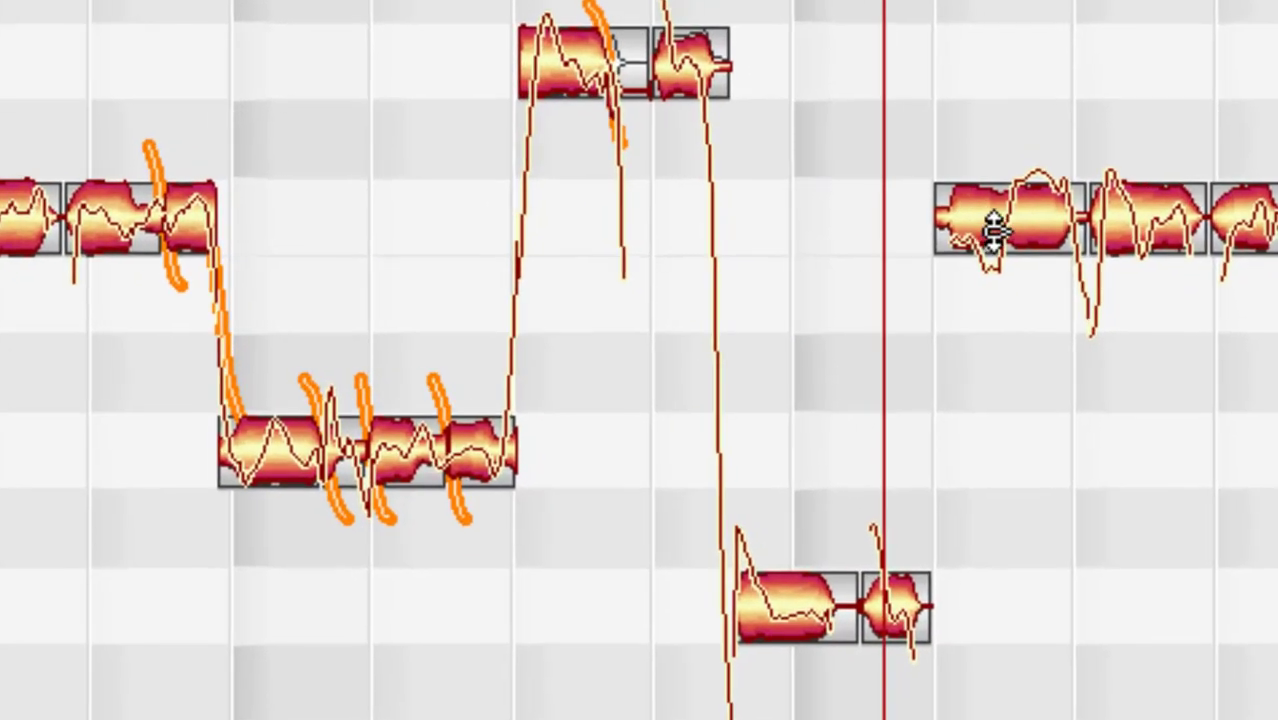
left_click_drag(1101, 279, 1118, 362)
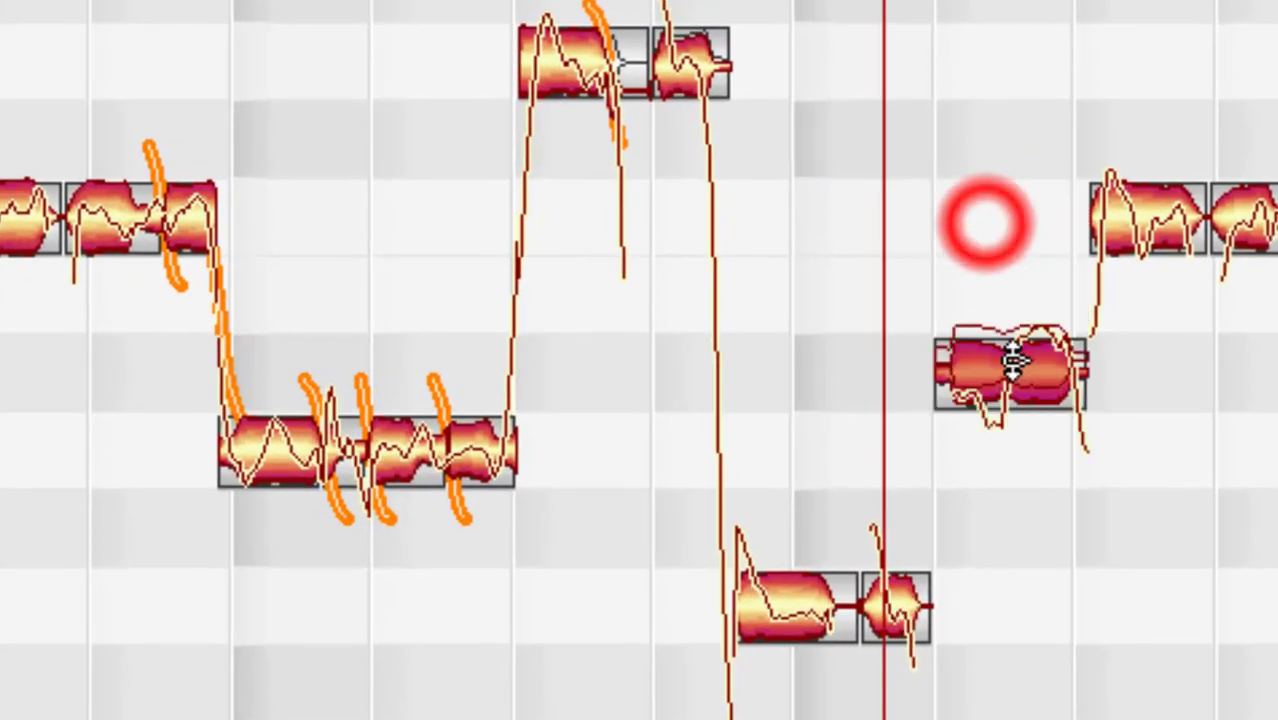
left_click_drag(1013, 358, 1016, 428)
left_click(380, 3)
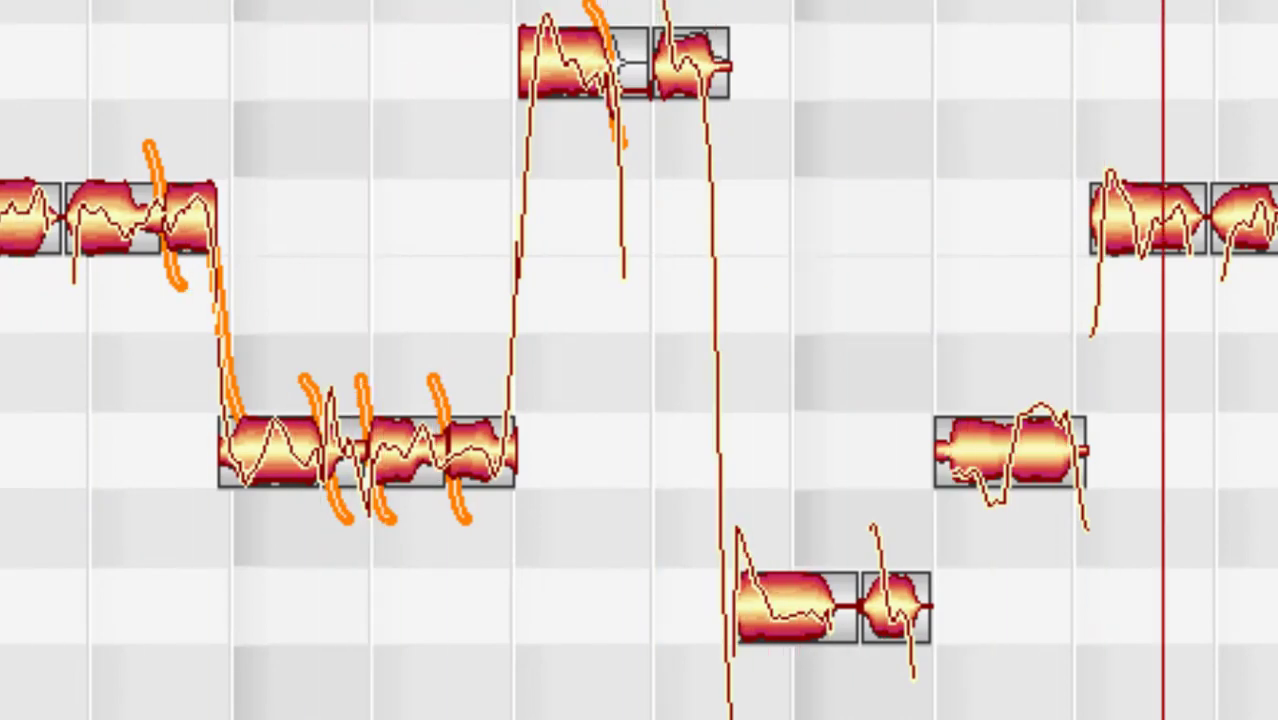
Split the longer A note in bar 3 in two near its middle and return to pitch editing
right_click(1015, 455)
left_click(1005, 372)
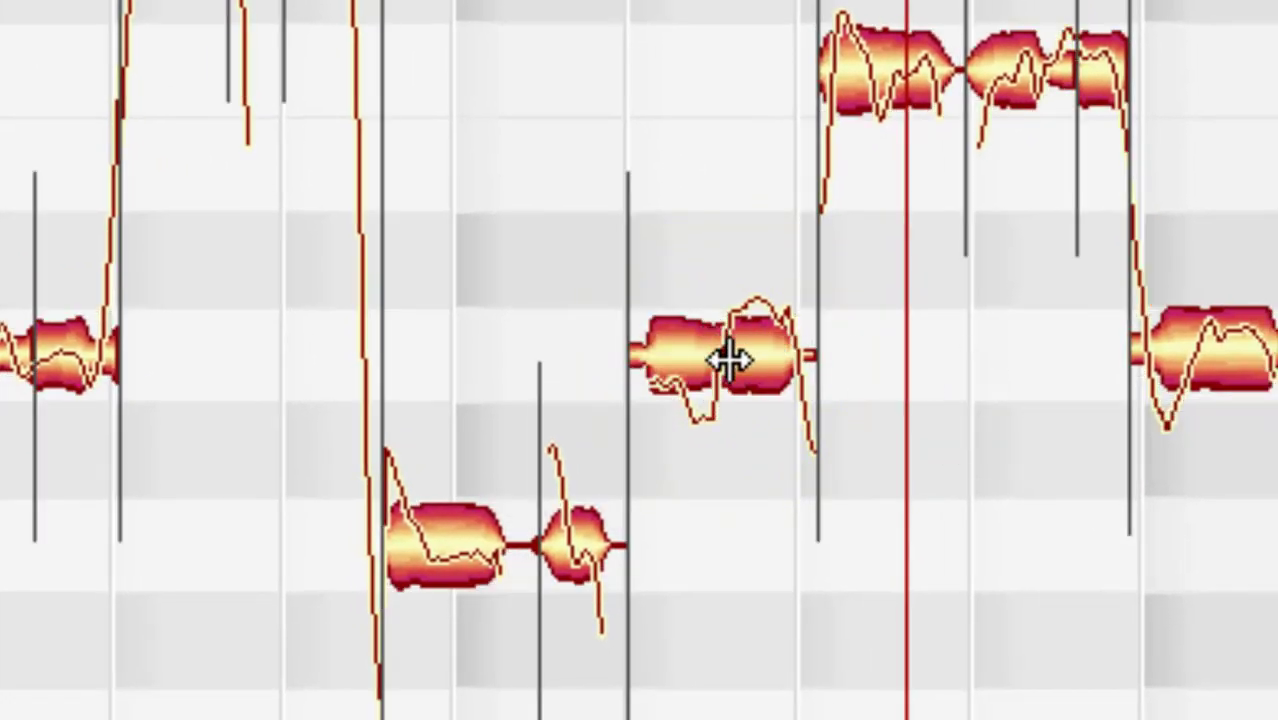
double_click(724, 356)
right_click(724, 357)
left_click(458, 356)
Raise the second half of the split note in bar 3 to B and play back the phrase
left_click(665, 390)
left_click_drag(756, 342, 747, 157)
left_click(511, 212)
left_click(497, 382)
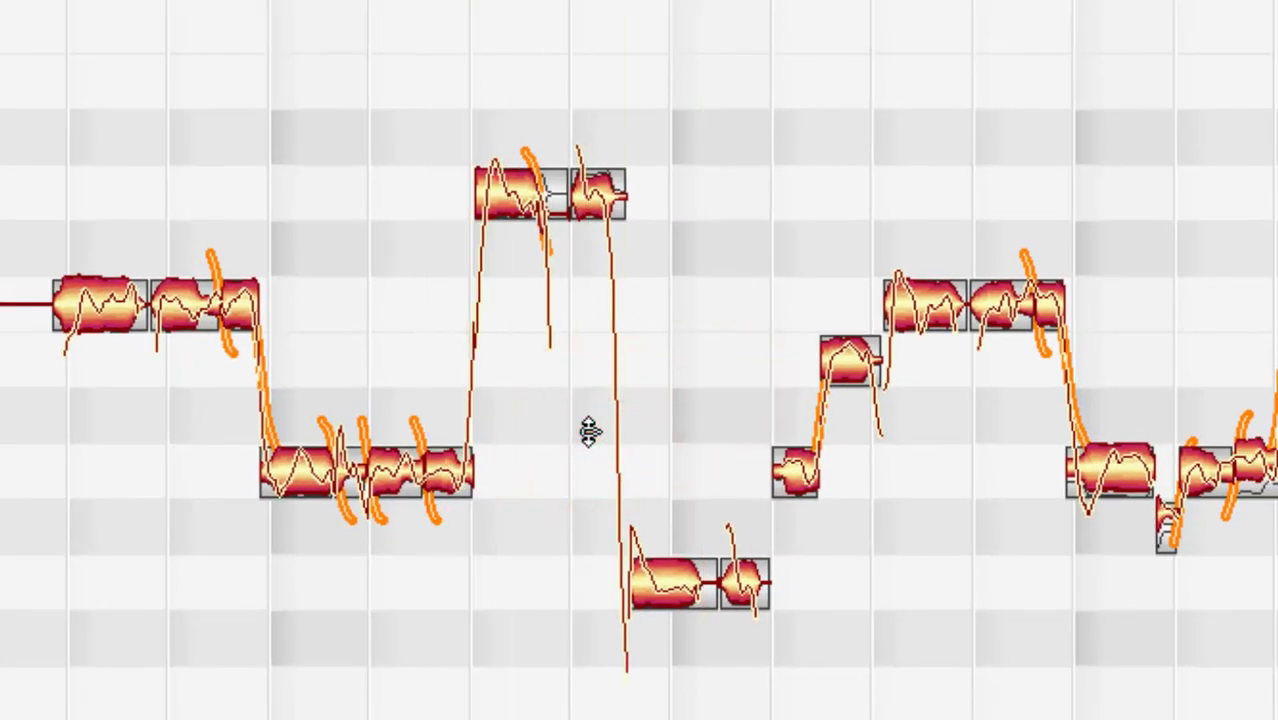
key("space")
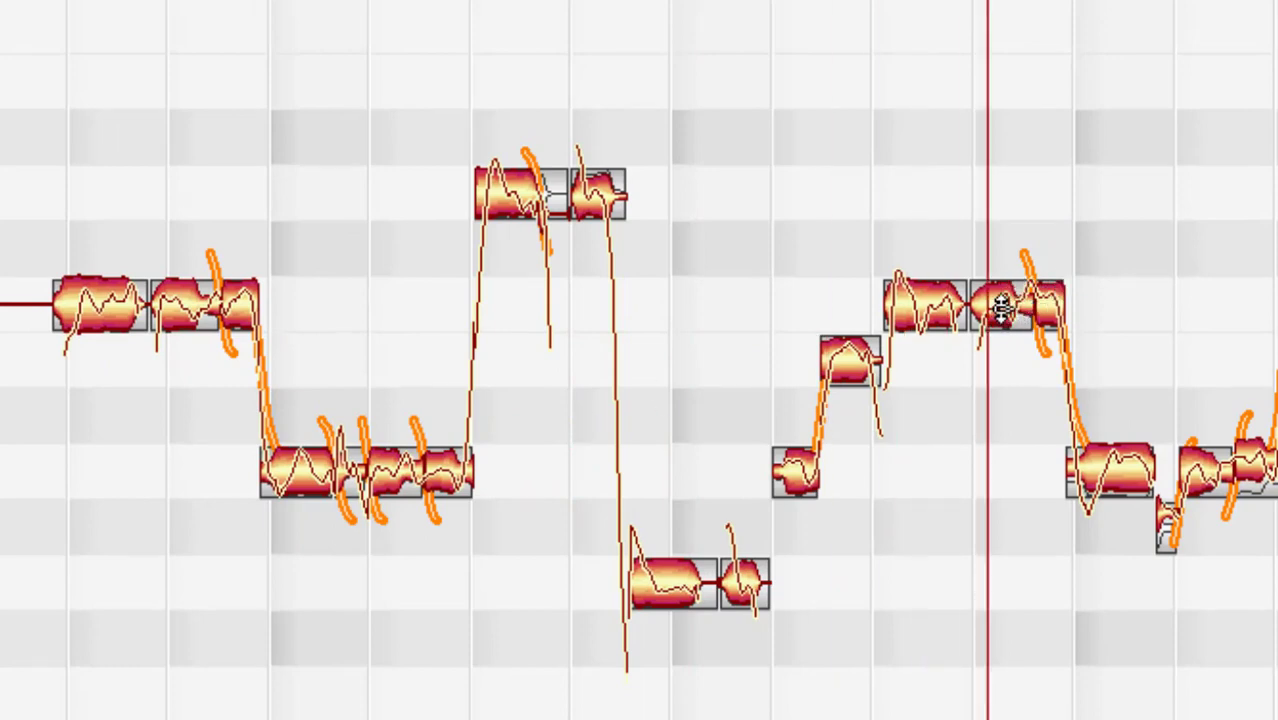
Try lowering the last two C 3 notes of bar 3 to A and play back the phrase
left_click_drag(1001, 309, 1015, 463)
left_click_drag(1048, 296, 1050, 455)
left_click(733, 250)
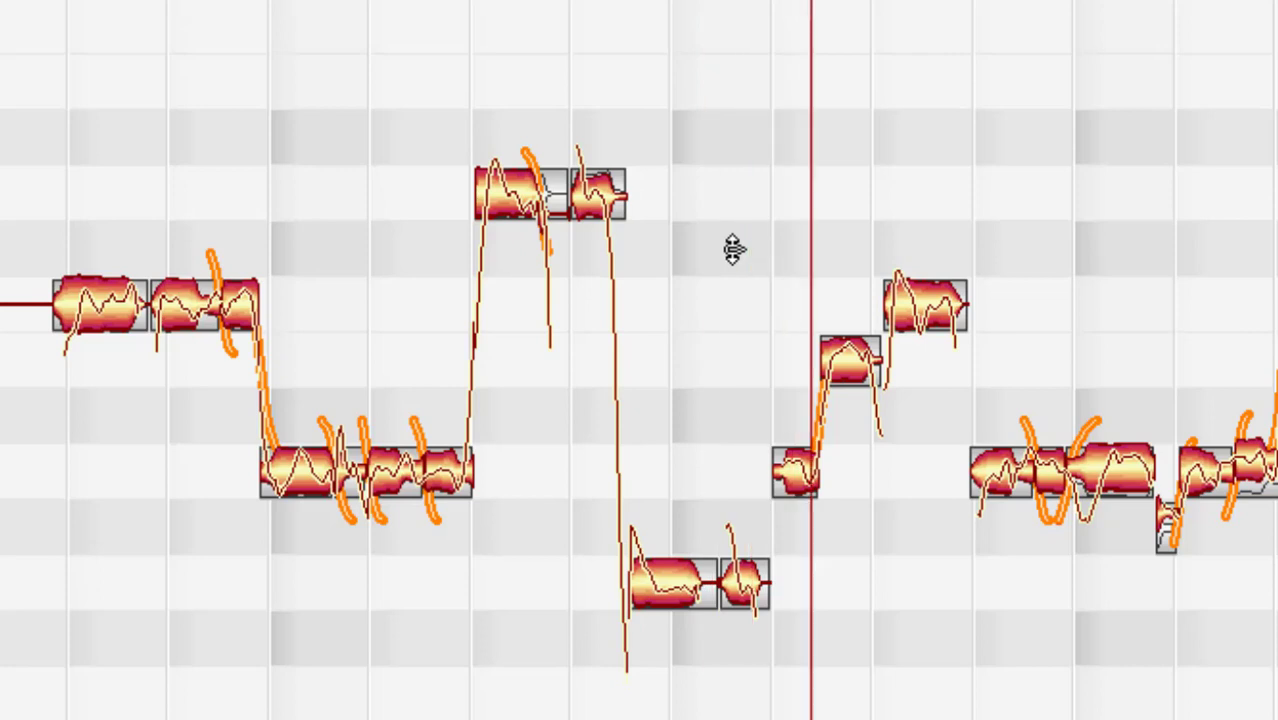
key("space")
Return the last two notes of bar 3 to C 3 one at a time, playing back after each change
left_click(991, 481)
left_click_drag(991, 481, 1005, 312)
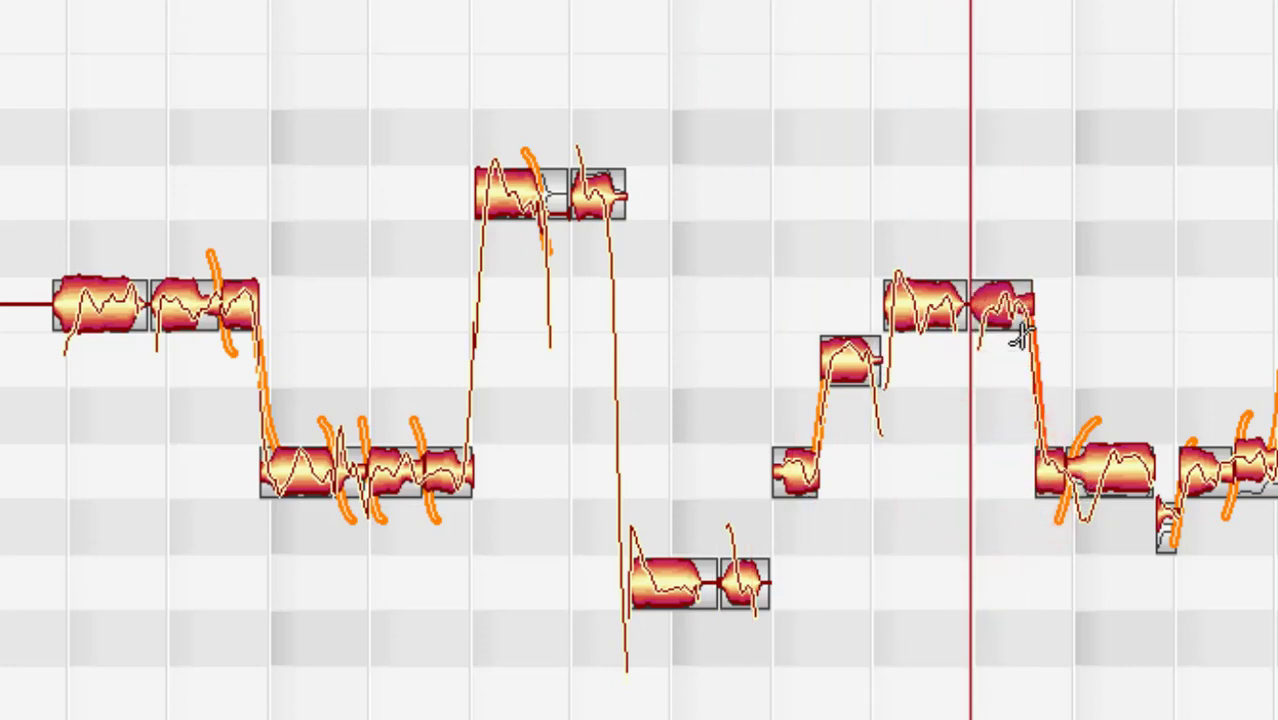
left_click(842, 220)
key("space")
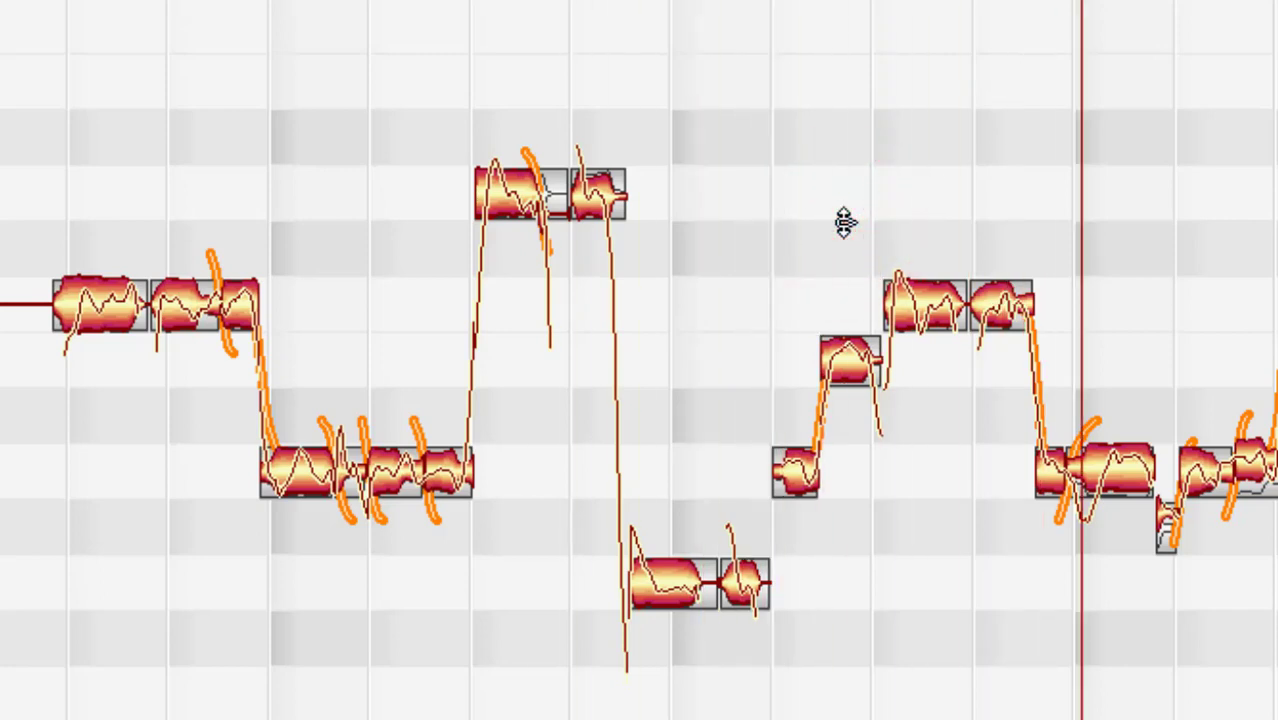
left_click_drag(1036, 476, 1050, 310)
left_click(762, 288)
key("space")
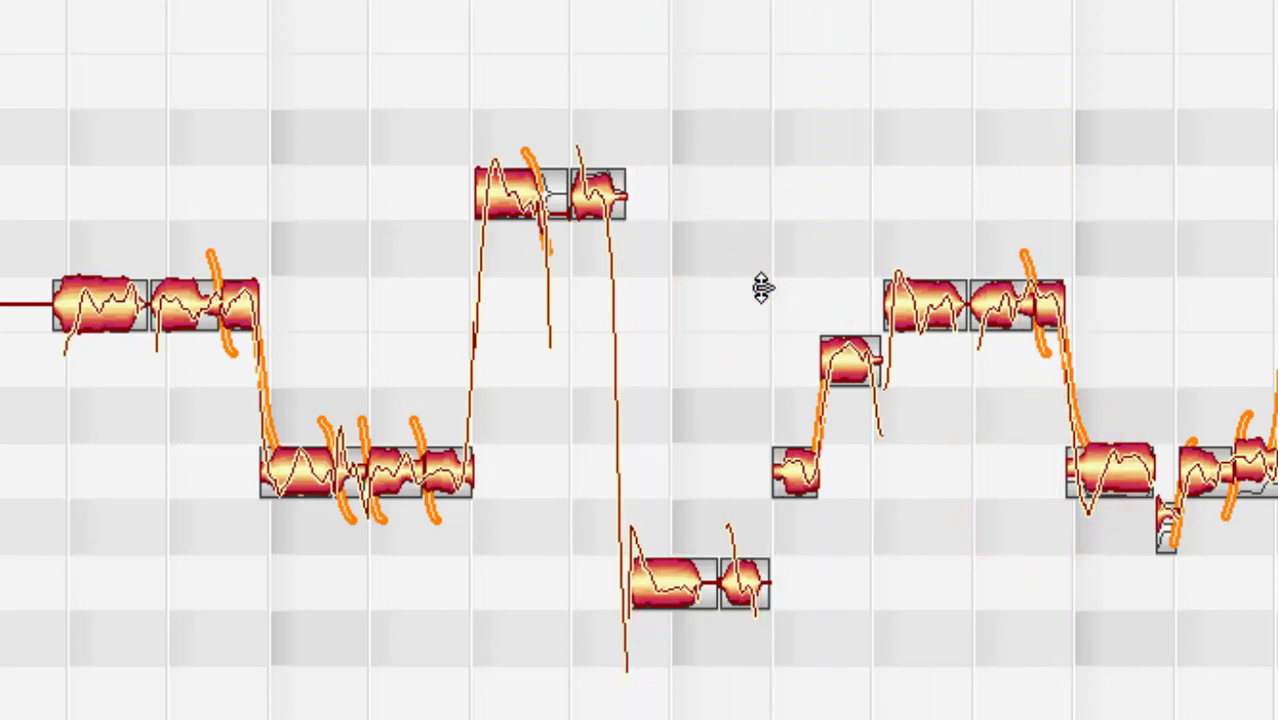
Raise the short Ab note in bar 4 to A
left_click(1158, 527)
left_click(1162, 526)
left_click_drag(1167, 541, 1167, 483)
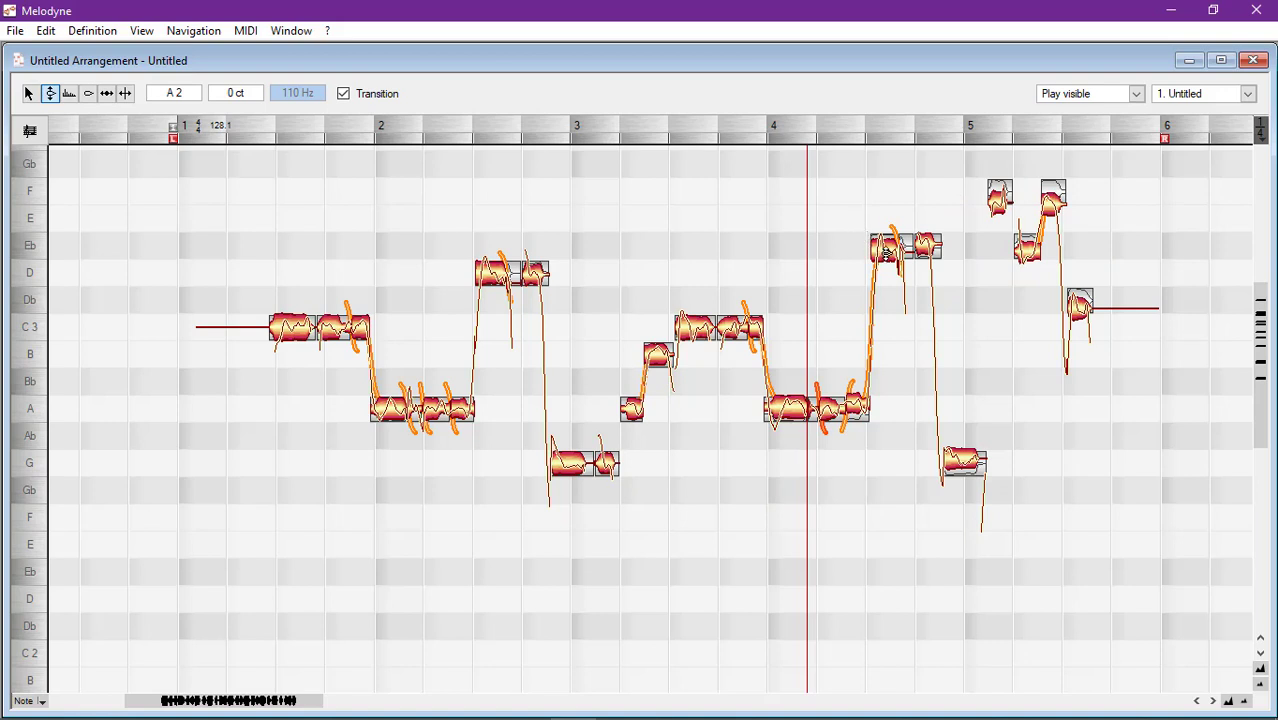
Lower the pair of Eb notes in bar 4 to D and snap the following low note to G
left_click(243, 259)
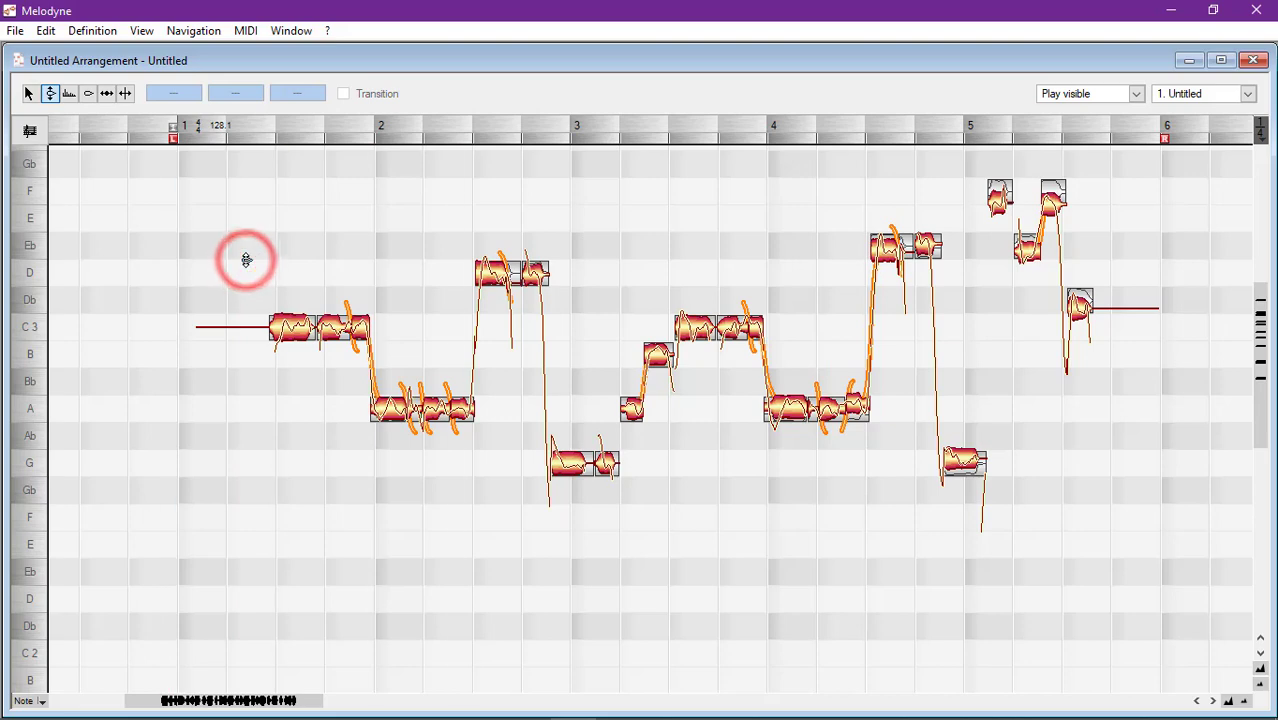
left_click(876, 245)
left_click(921, 248)
left_click(964, 461)
left_click(749, 273)
Snap the last four notes in bar 5 to F, Eb, F and Db, and play back the melody
double_click(1018, 200)
double_click(1043, 248)
double_click(1072, 205)
double_click(1098, 306)
left_click(891, 238)
left_click(302, 286)
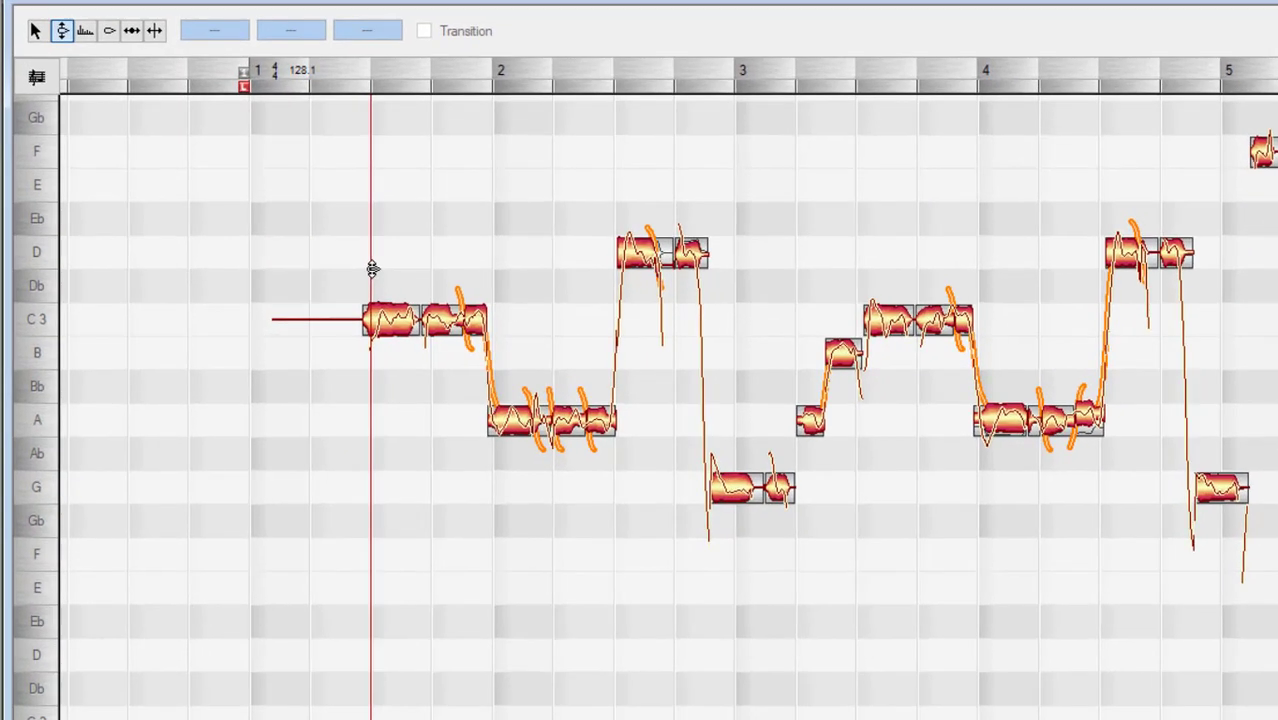
Select all notes and transpose them up five semitones together, placing the opening notes on F
left_click(352, 248)
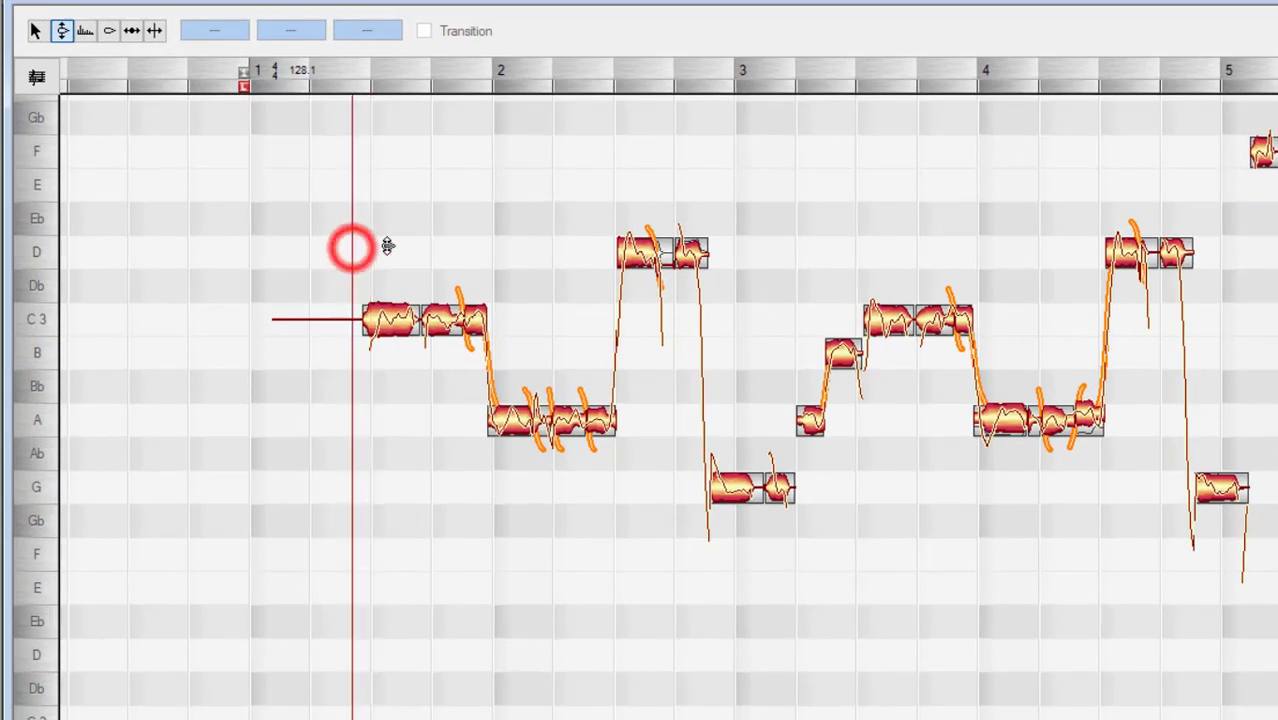
scroll(668, 408, "up", 5)
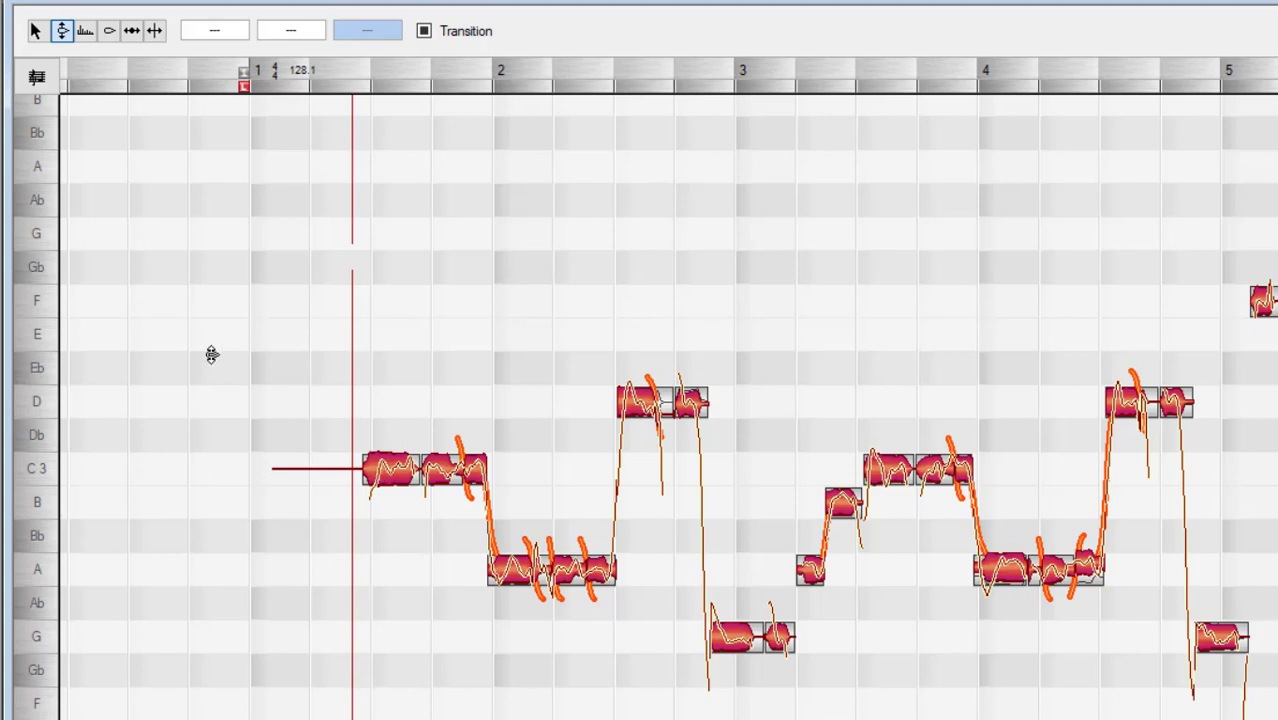
left_click_drag(381, 472, 381, 300)
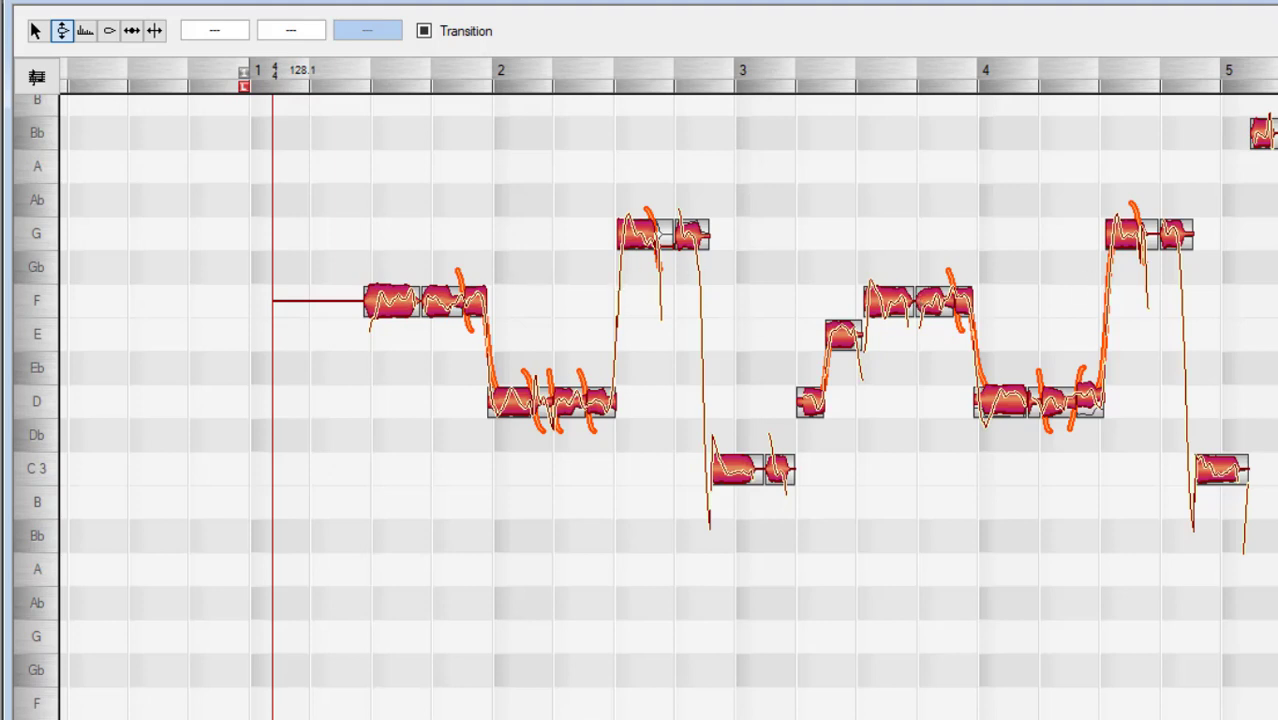
Check the available tracks, keep the Untitled track open and copy all of its notes
scroll(645, 407, "up", 2)
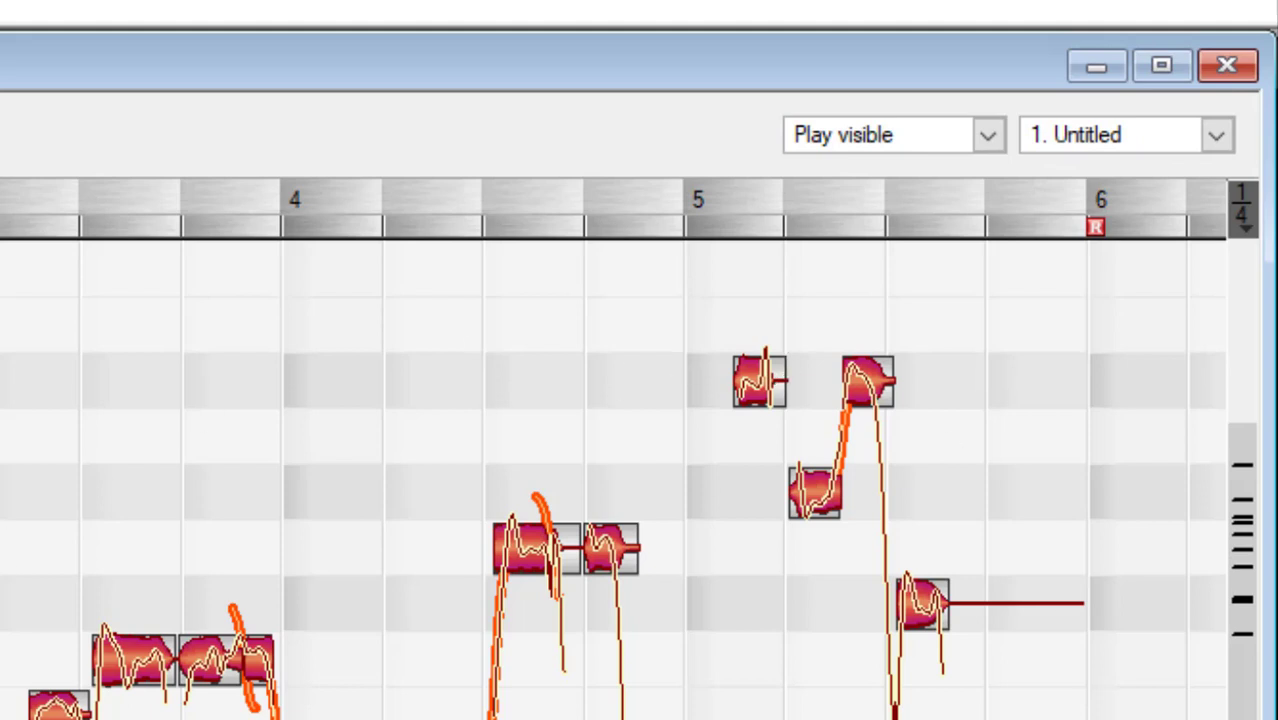
left_click(1215, 136)
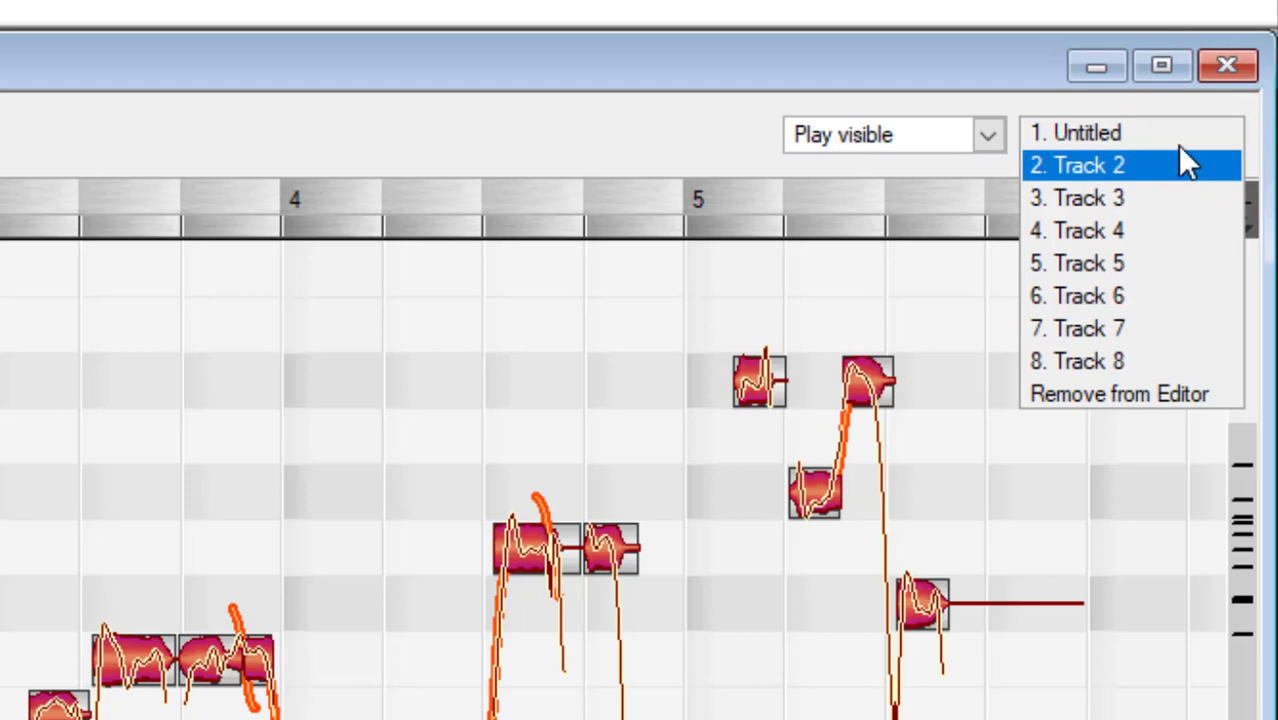
left_click(1137, 132)
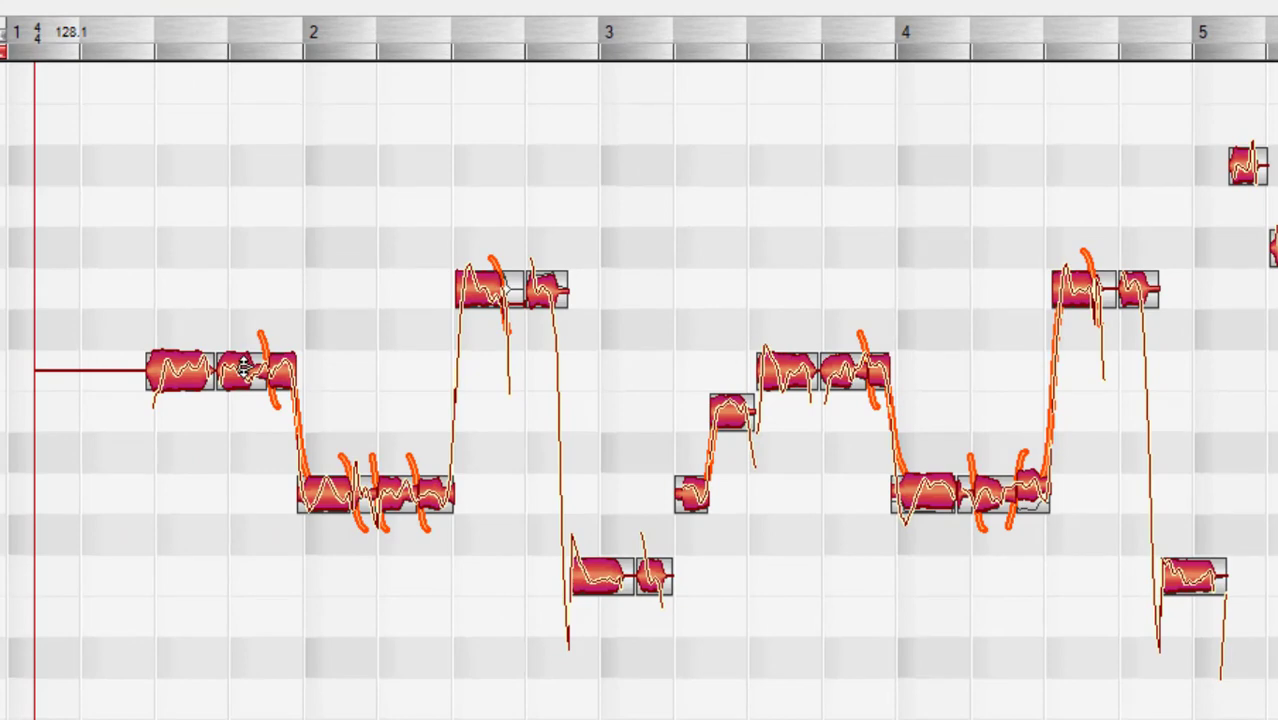
key("ctrl+a")
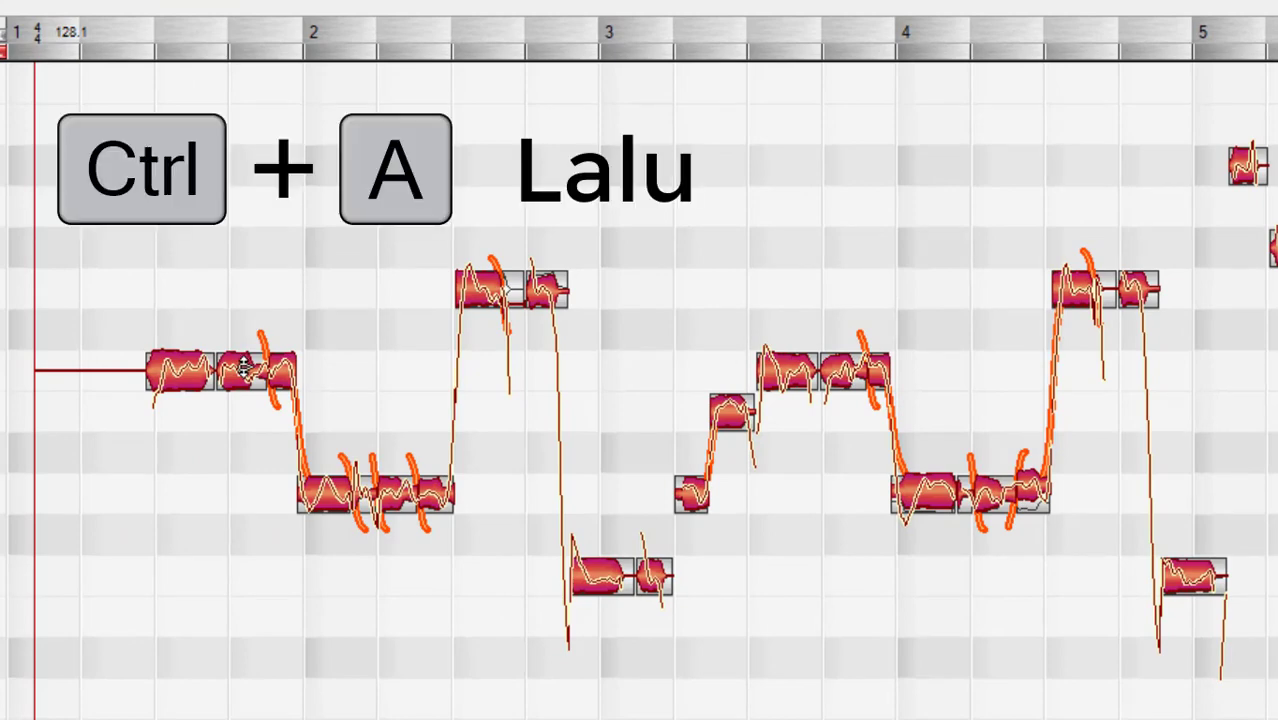
key("ctrl+c")
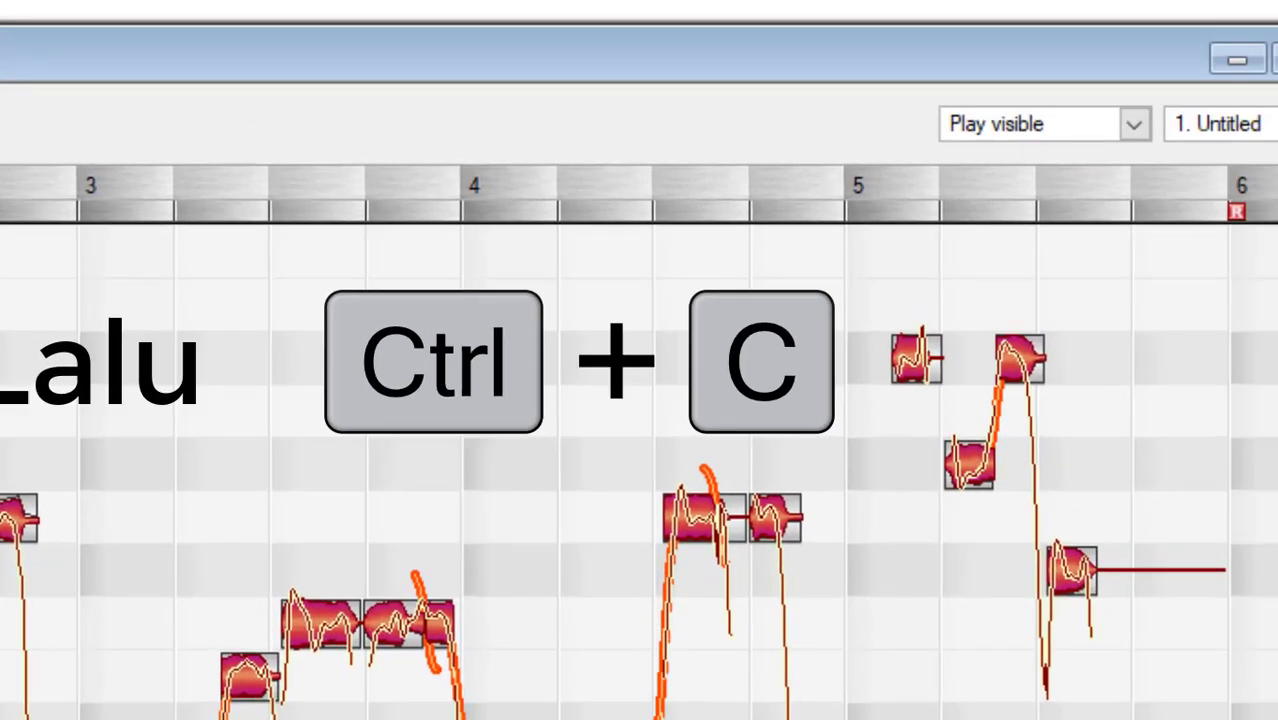
Open Track 2 in the editor and bring the reference melody into view
left_click(1183, 201)
left_click(1113, 241)
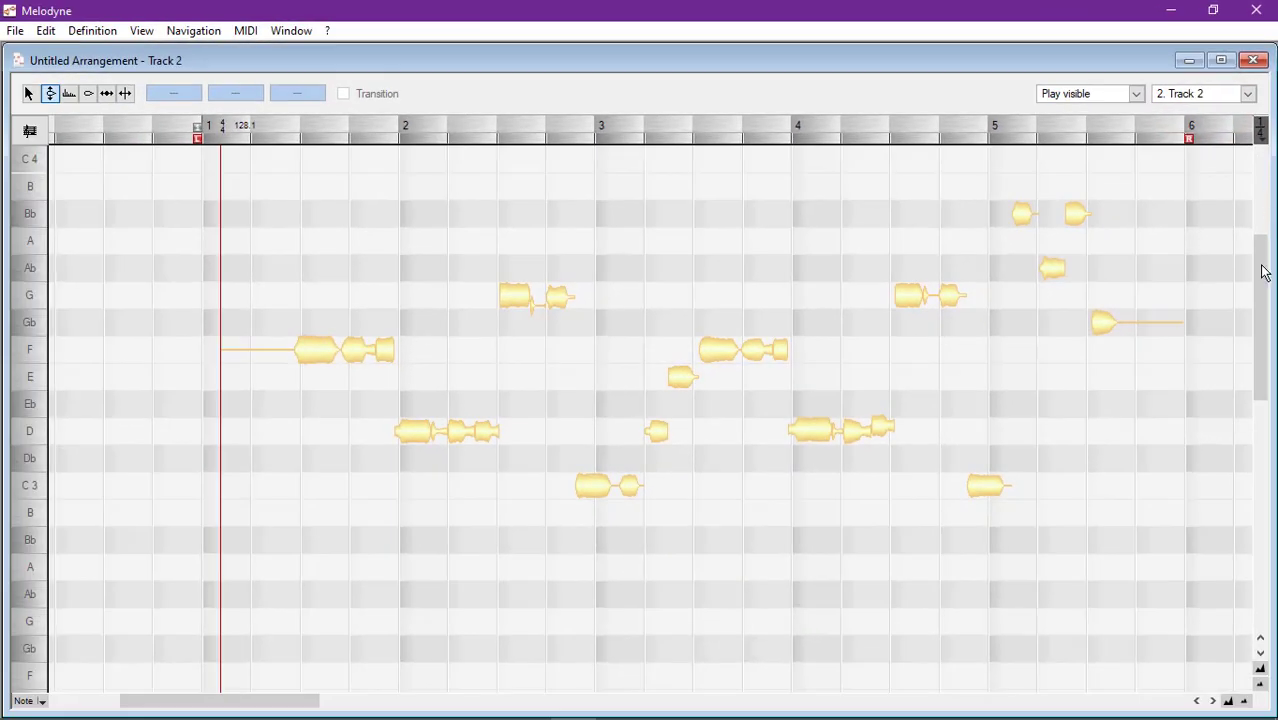
left_click_drag(1262, 271, 1260, 264)
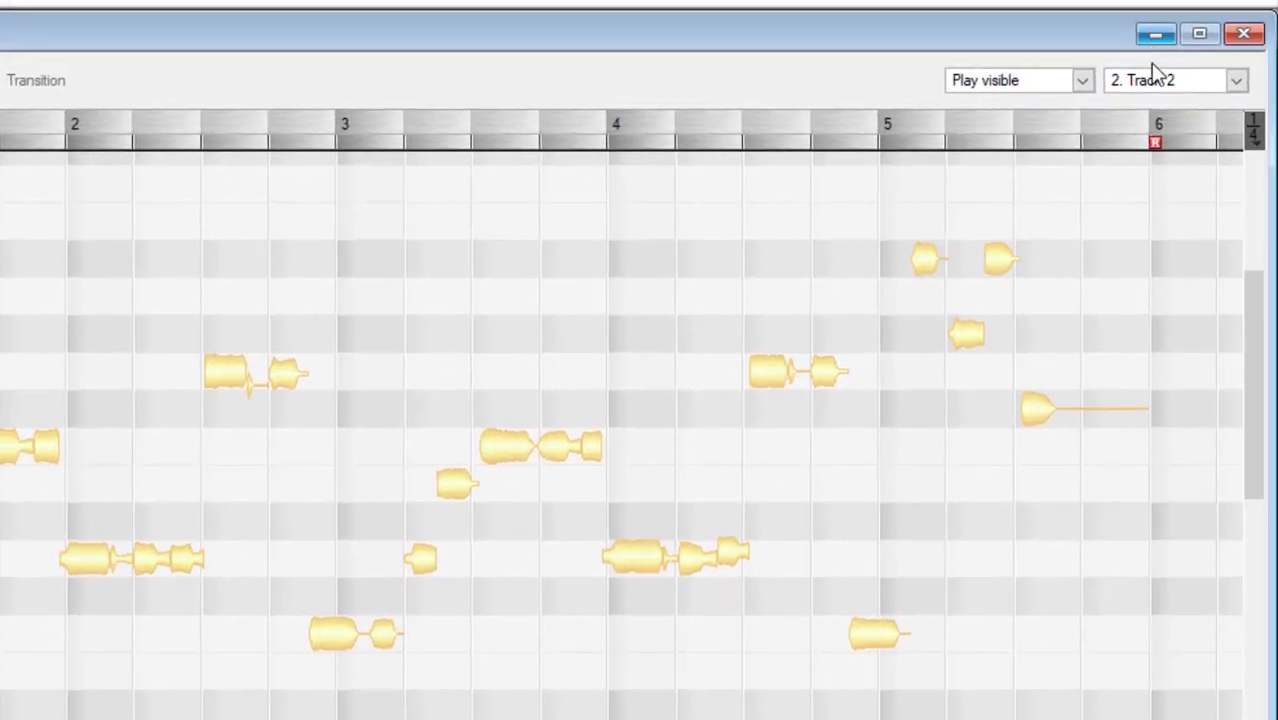
Switch back to the Untitled track to compare it with Track 2, and return to Track 2
left_click(1150, 78)
left_click(1137, 53)
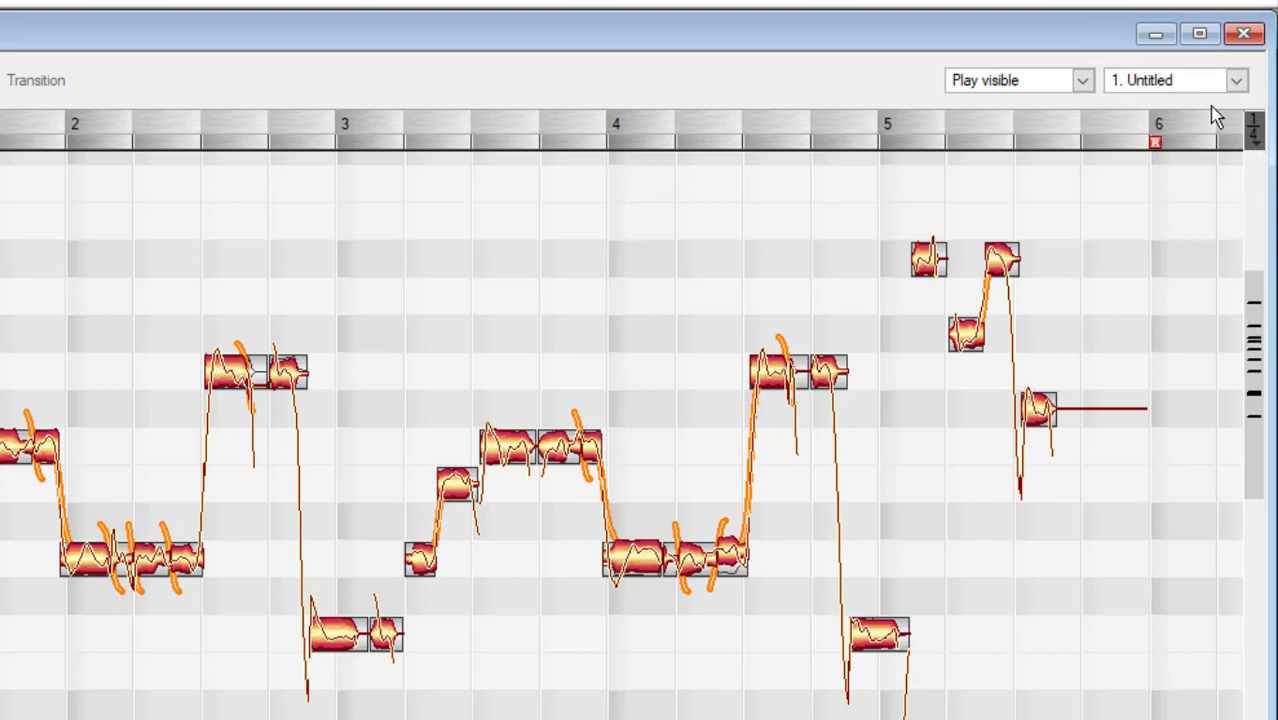
left_click(1170, 85)
left_click(1168, 100)
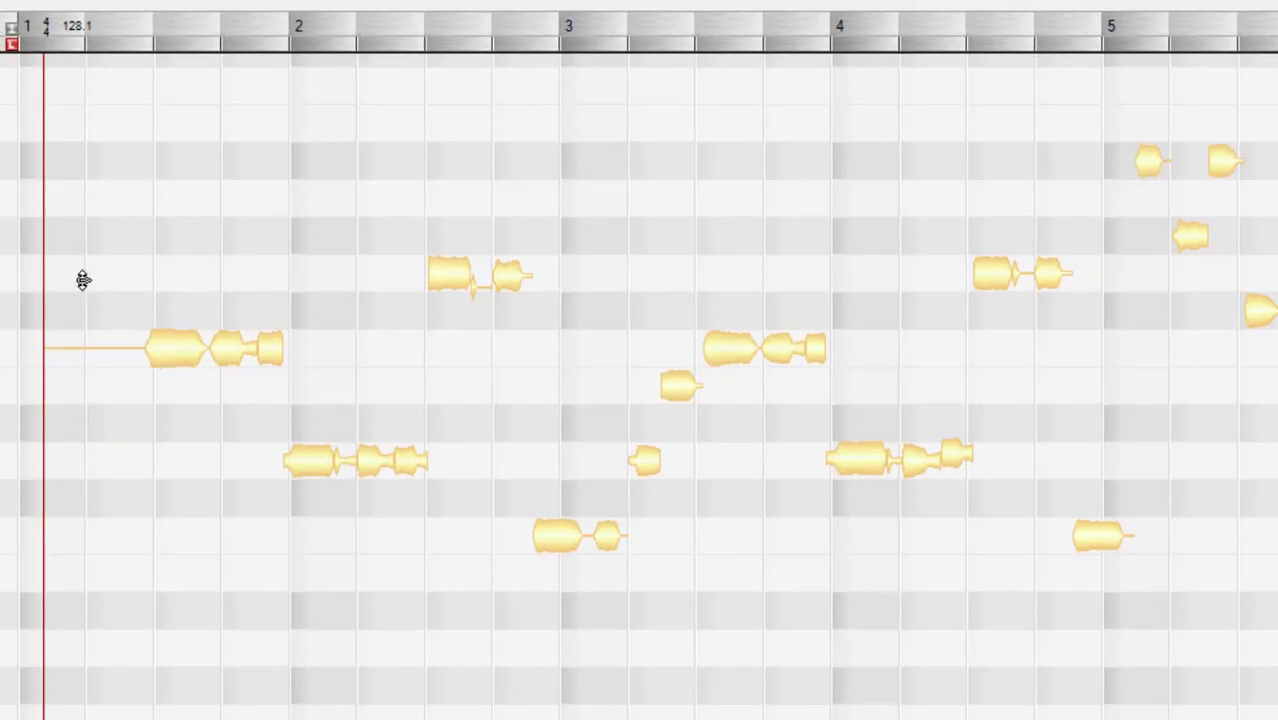
Place the playback cursor at the start of the reference melody and paste the copied notes into Track 2
left_click(82, 278)
left_click(46, 277)
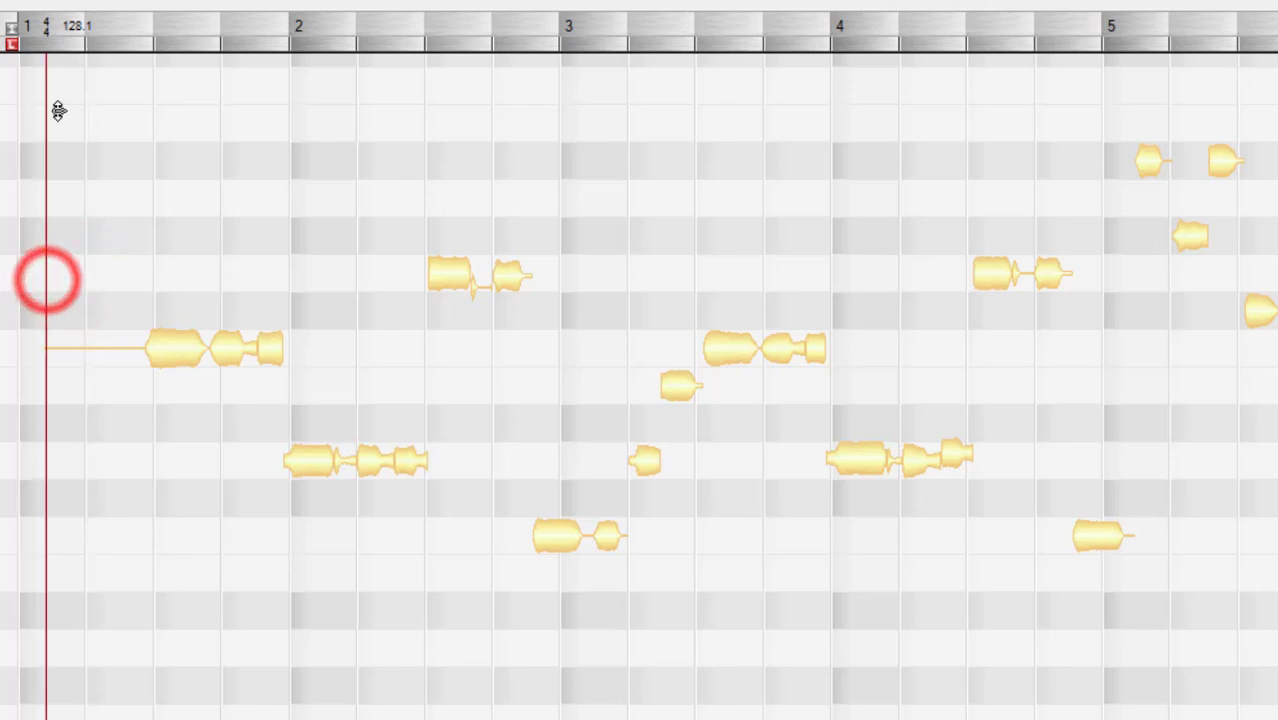
left_click(77, 293)
left_click(48, 303)
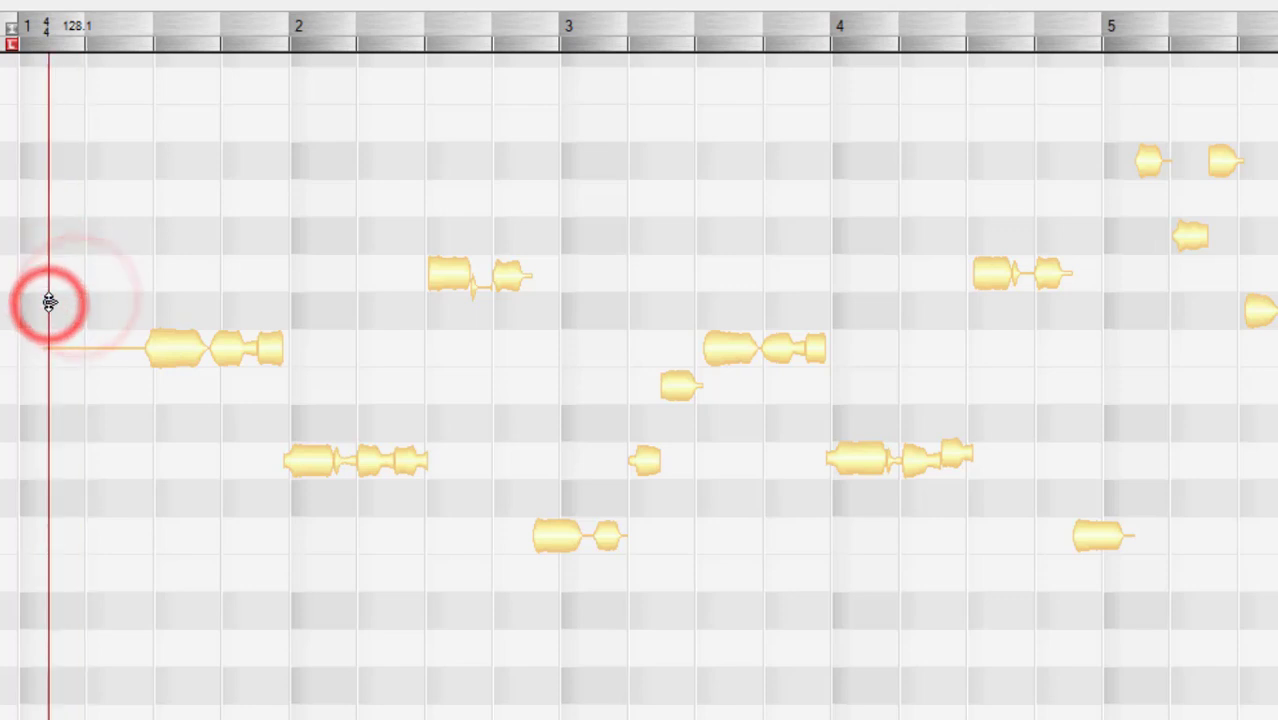
left_click(46, 184)
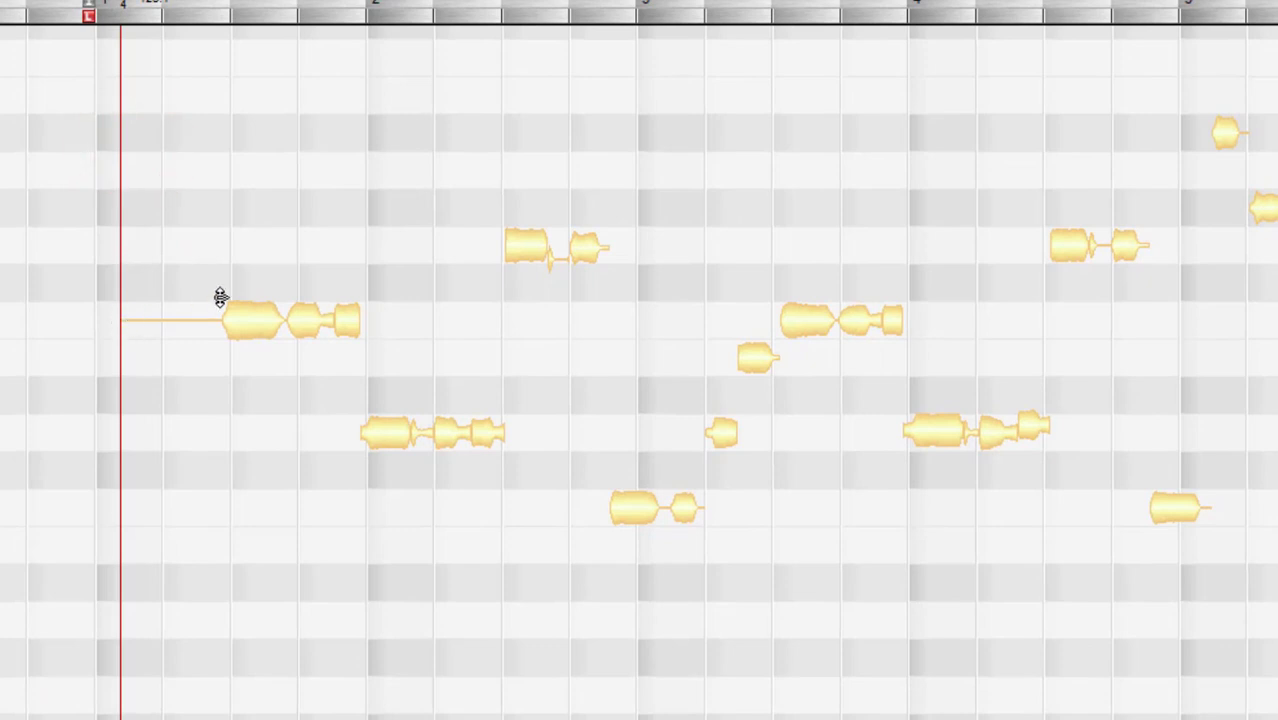
key("ctrl+v")
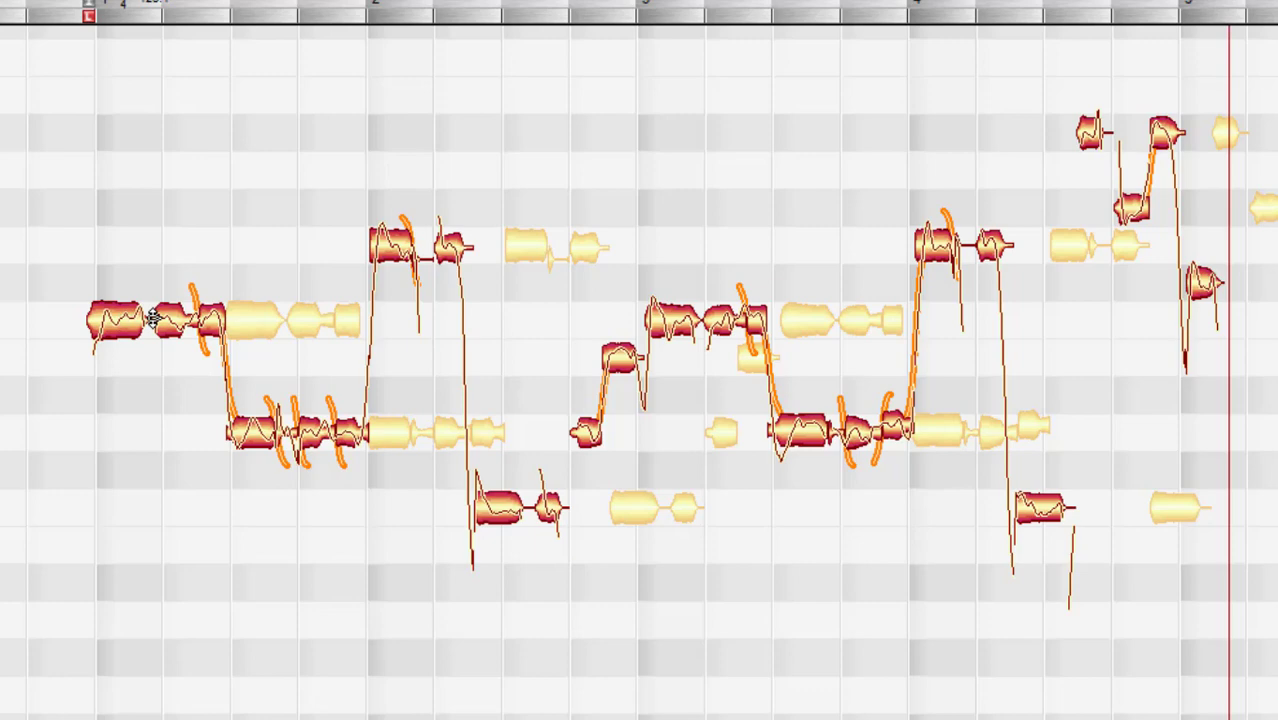
Select all pasted notes and shift them two beats forward with Move Notes to align with the reference melody
key("ctrl+a")
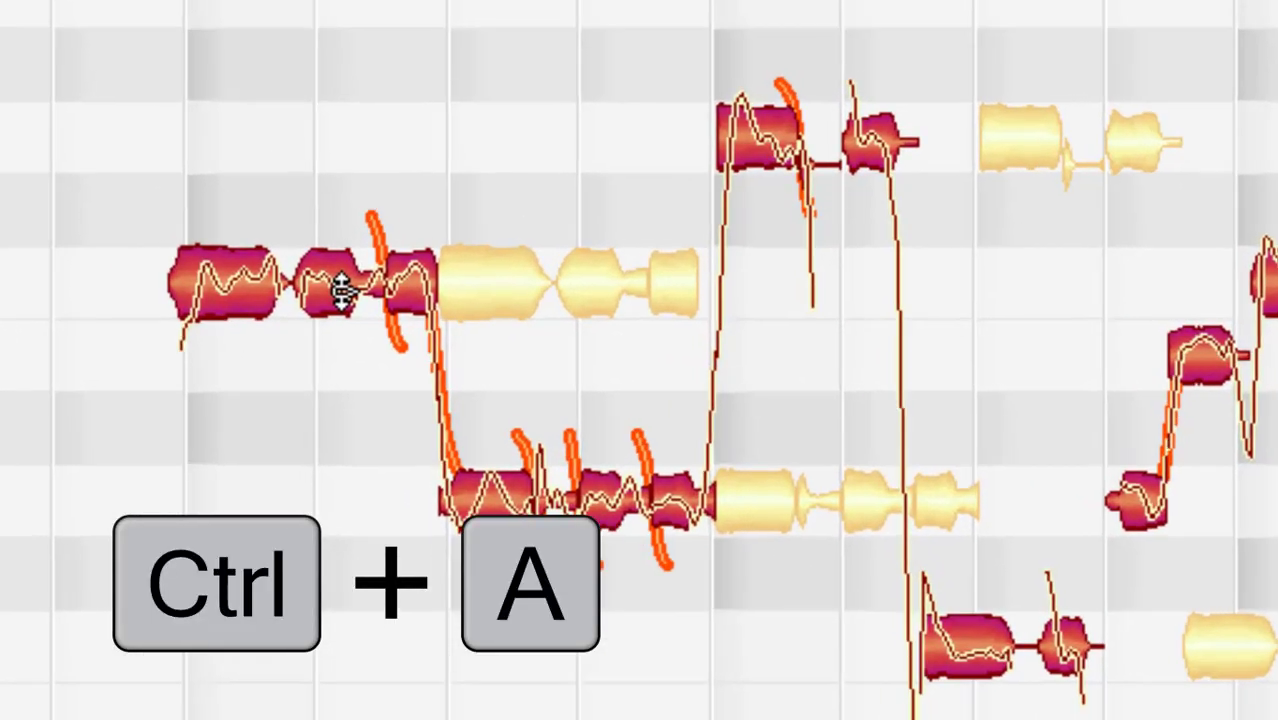
right_click(340, 288)
mouse_move(562, 288)
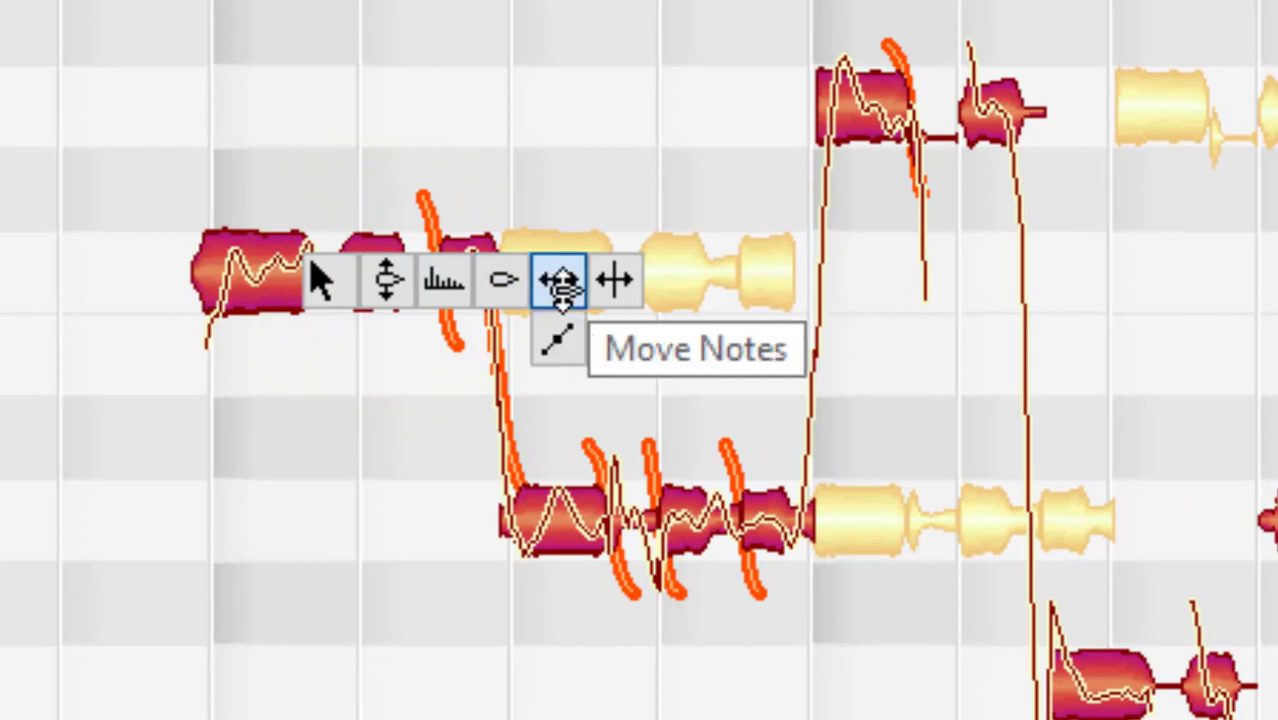
left_click(562, 288)
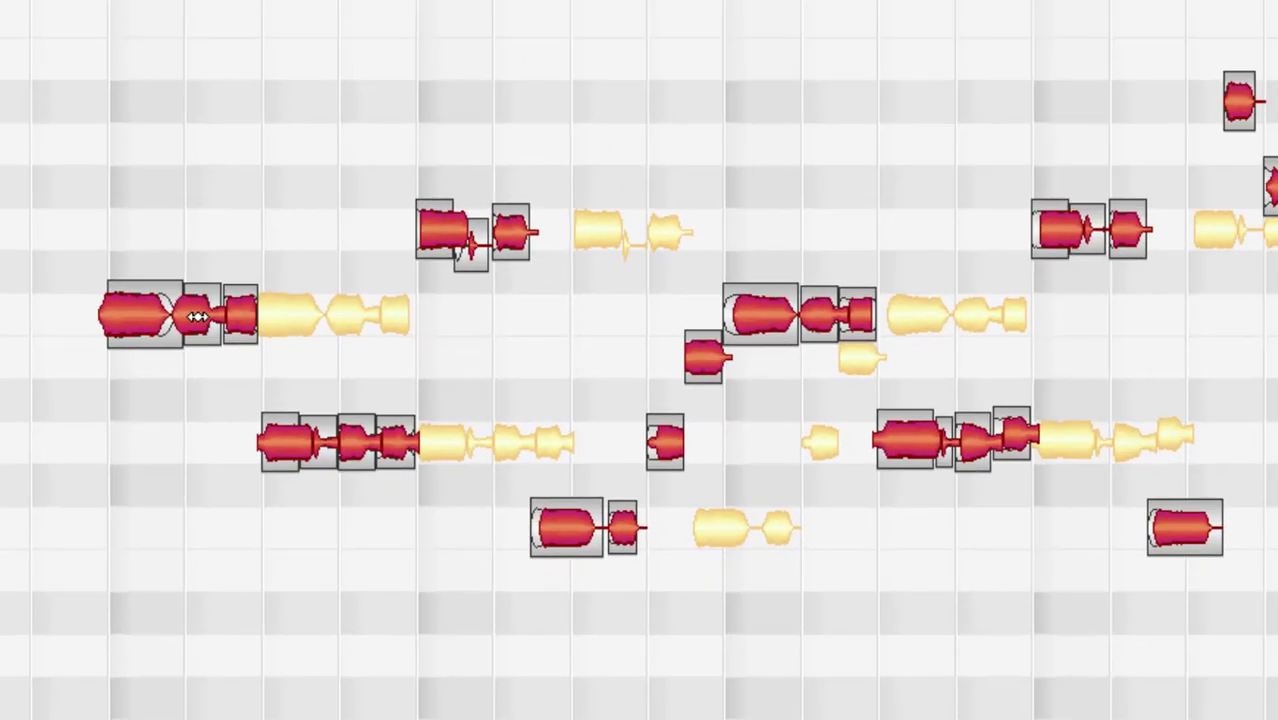
left_click(197, 317)
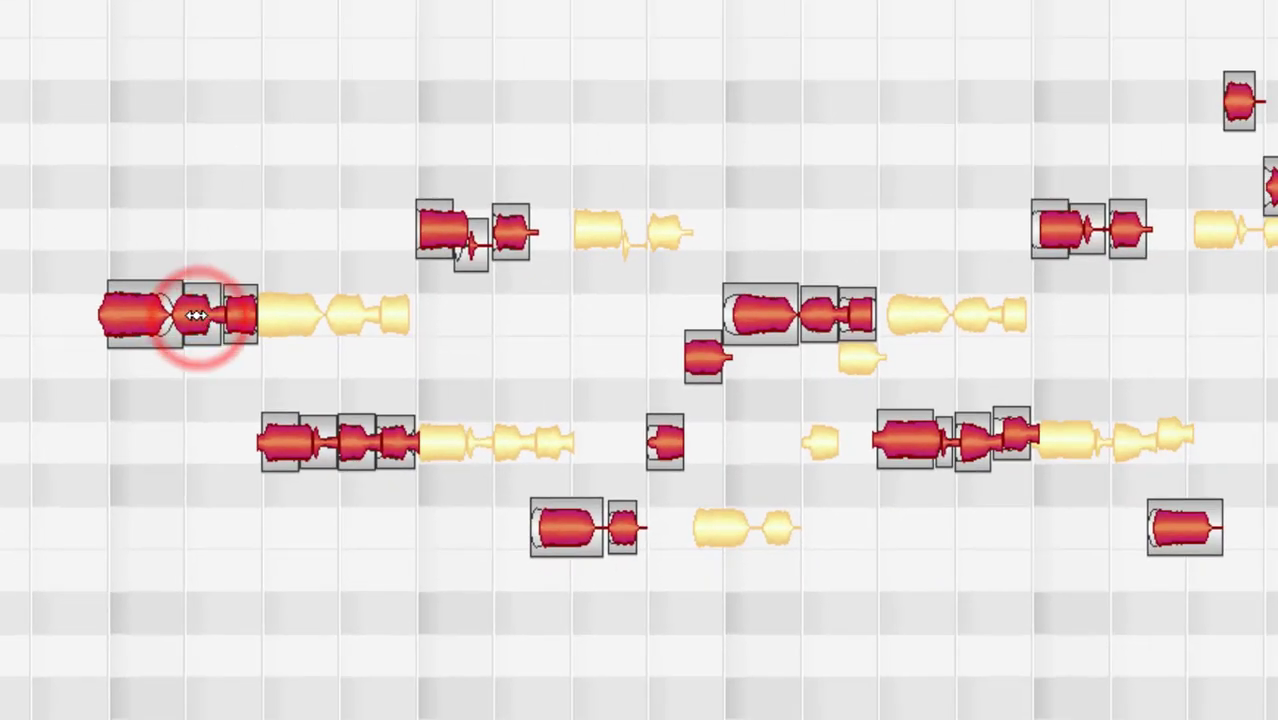
left_click_drag(197, 317, 362, 314)
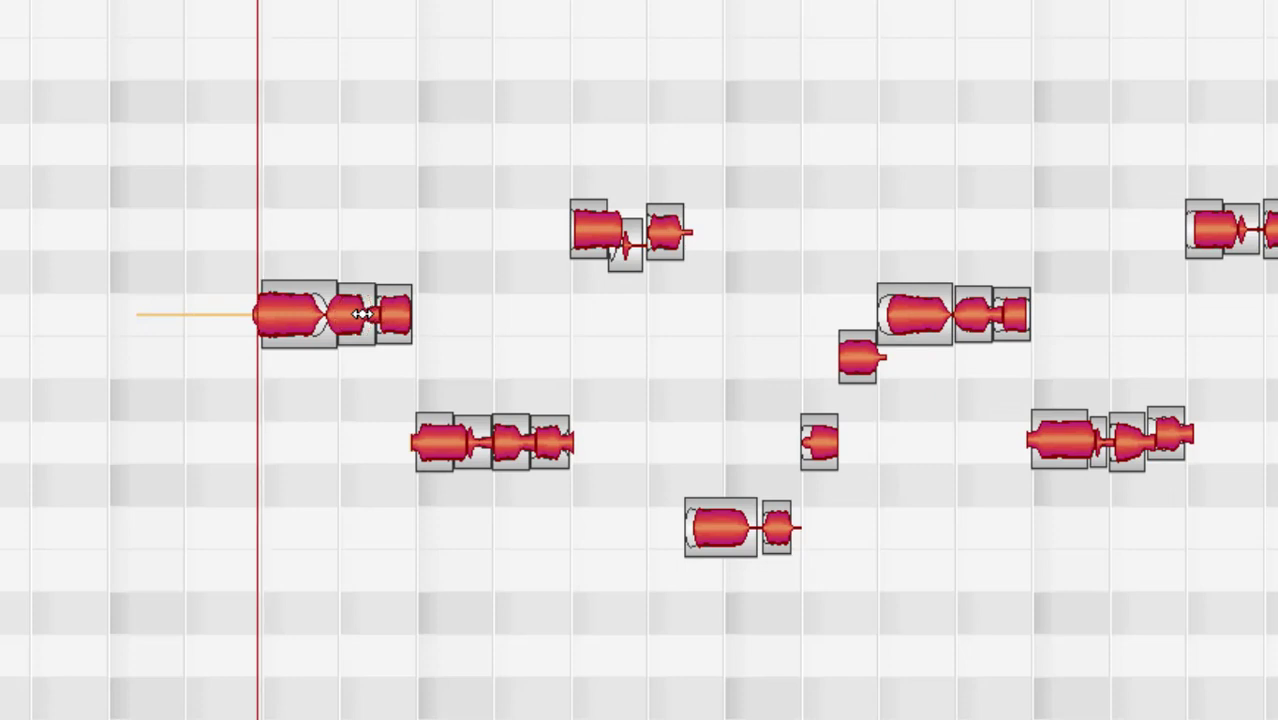
Raise all pasted Track 2 notes four semitones with Edit Pitch, so the melody opens on A, and play back the result
right_click(290, 317)
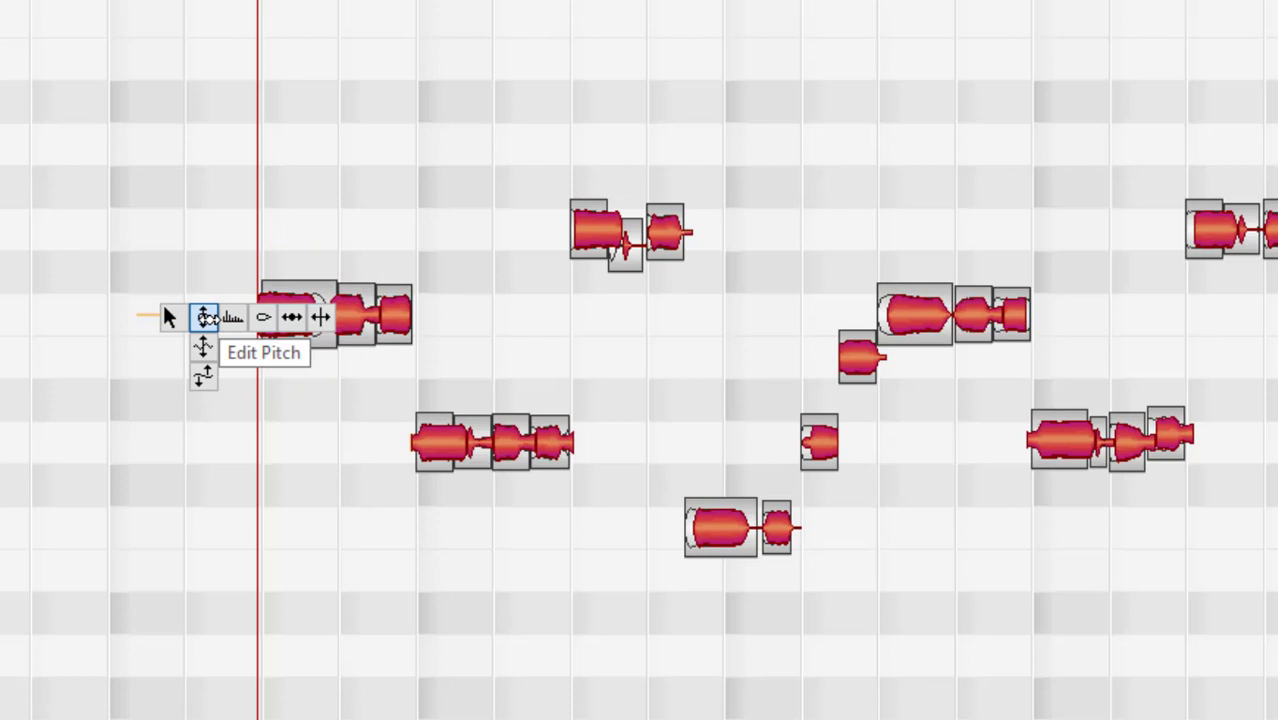
left_click(205, 318)
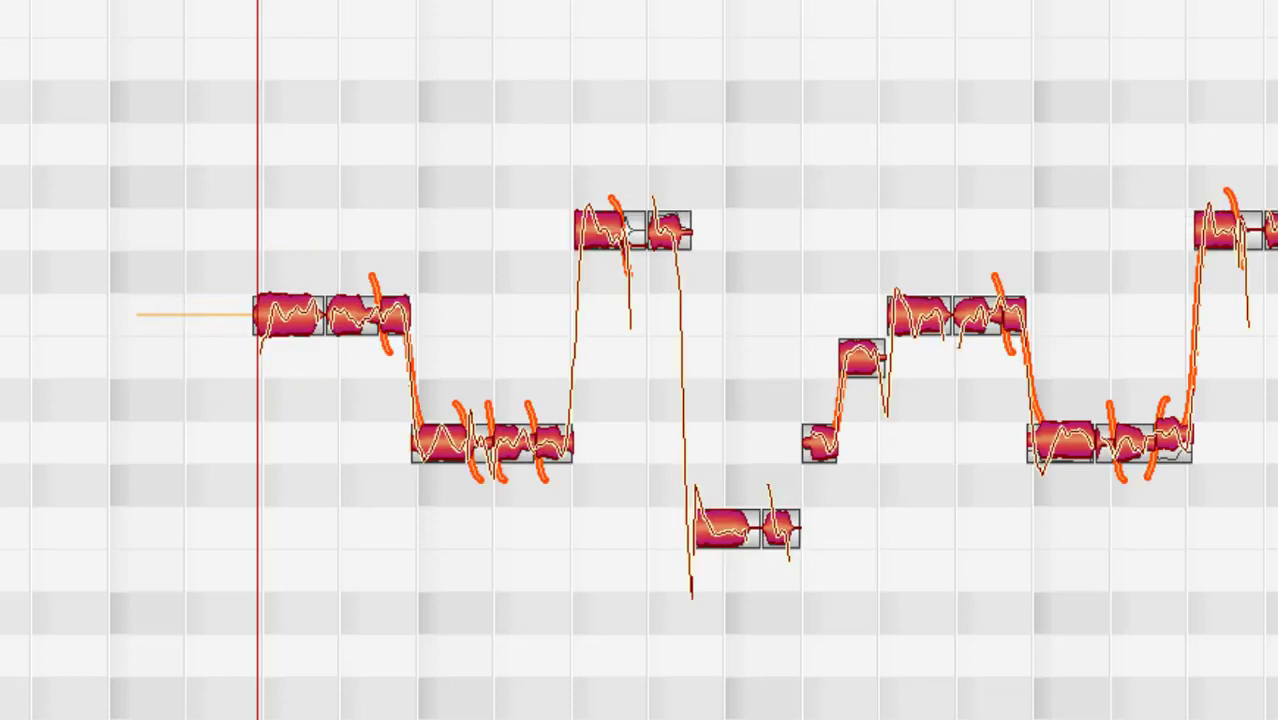
scroll(870, 206, "up", 2)
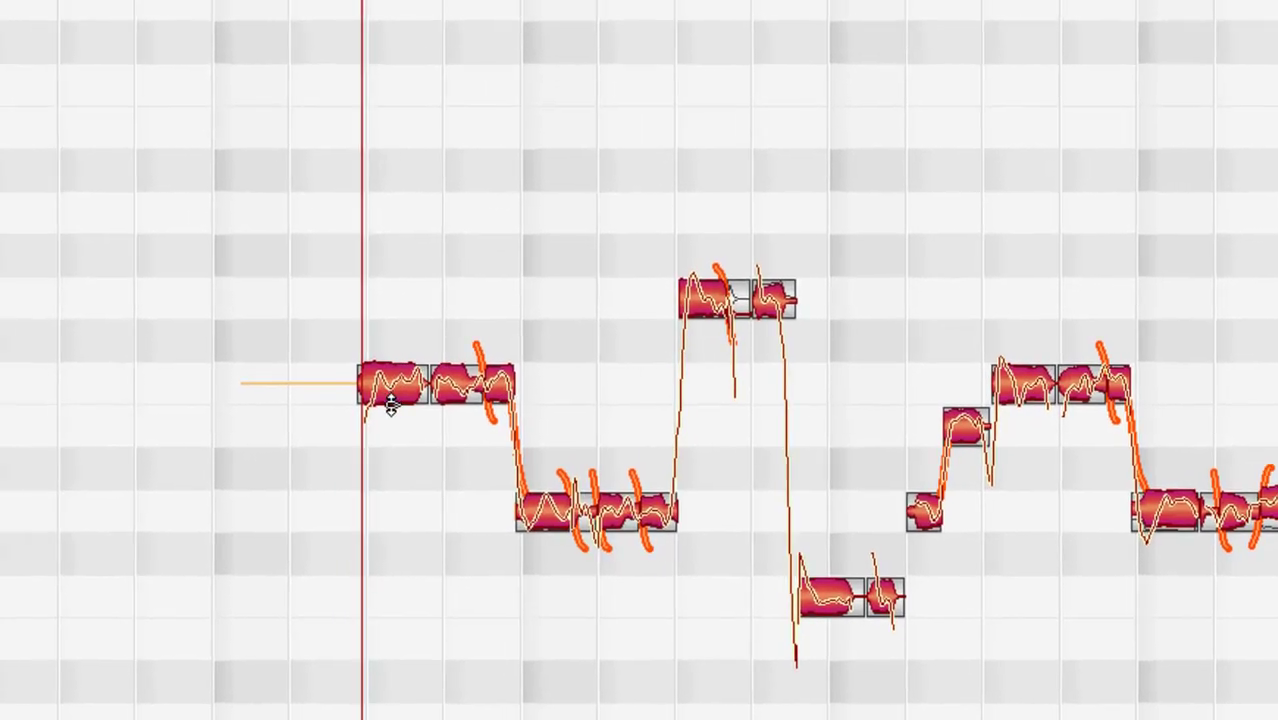
left_click_drag(375, 381, 376, 286)
left_click_drag(490, 288, 495, 246)
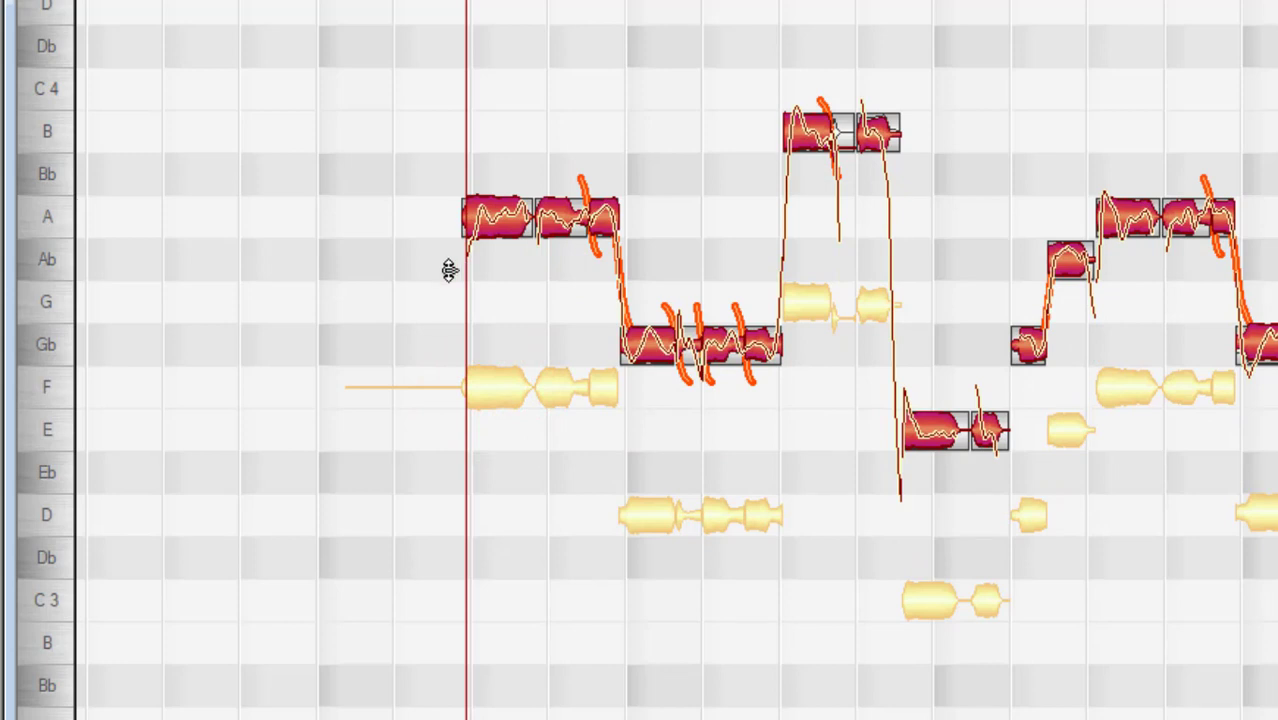
left_click(448, 269)
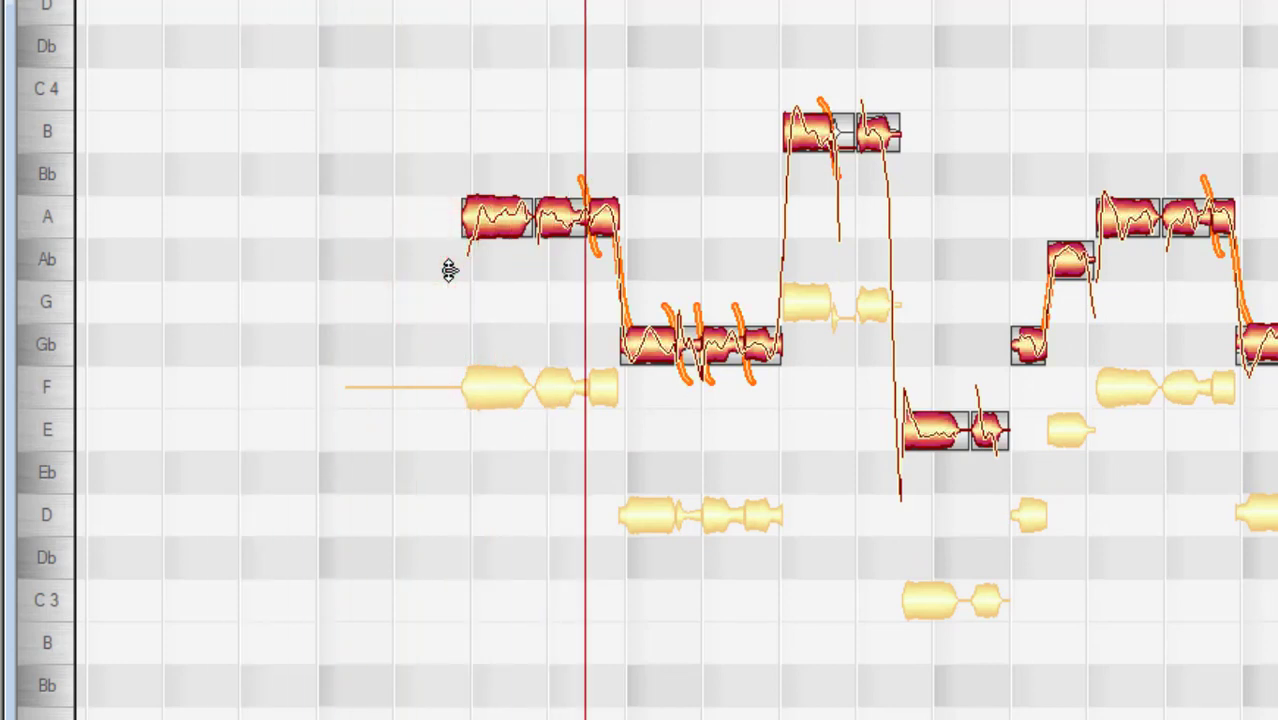
key("space")
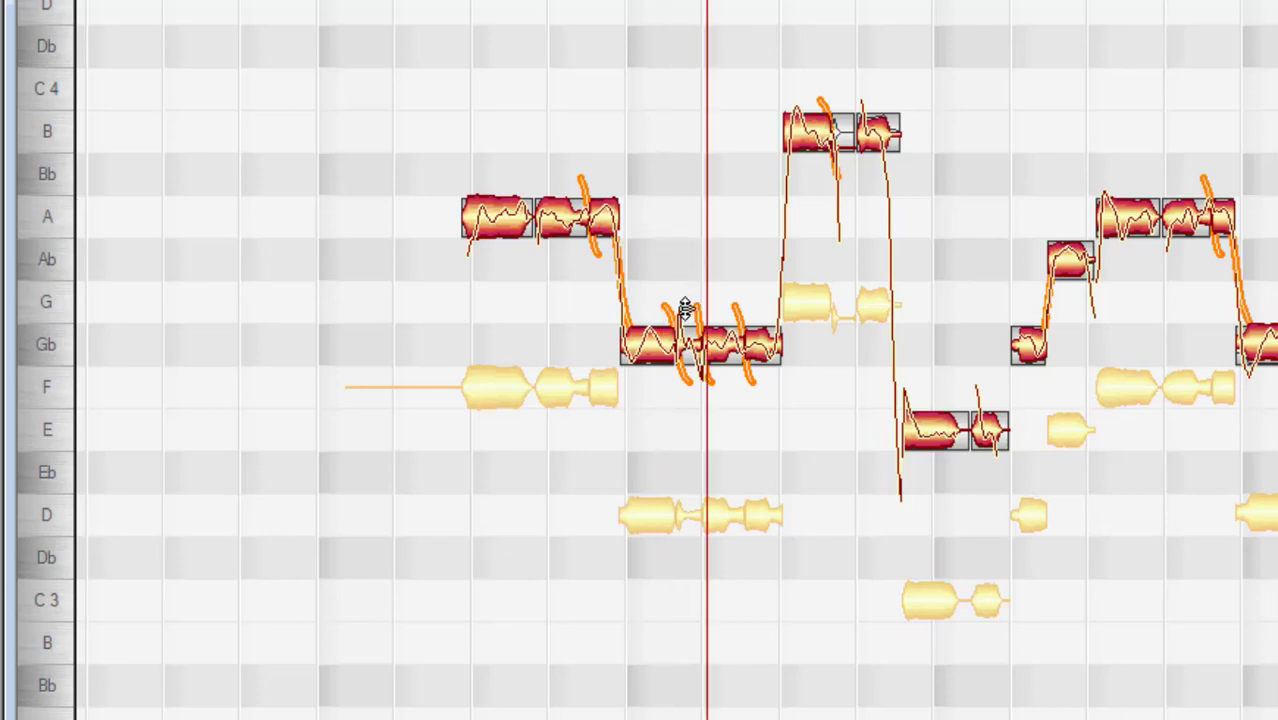
Lower the opening notes of Track 2 from A to Ab and the bar 2 notes from Gb to F
left_click_drag(650, 342, 652, 372)
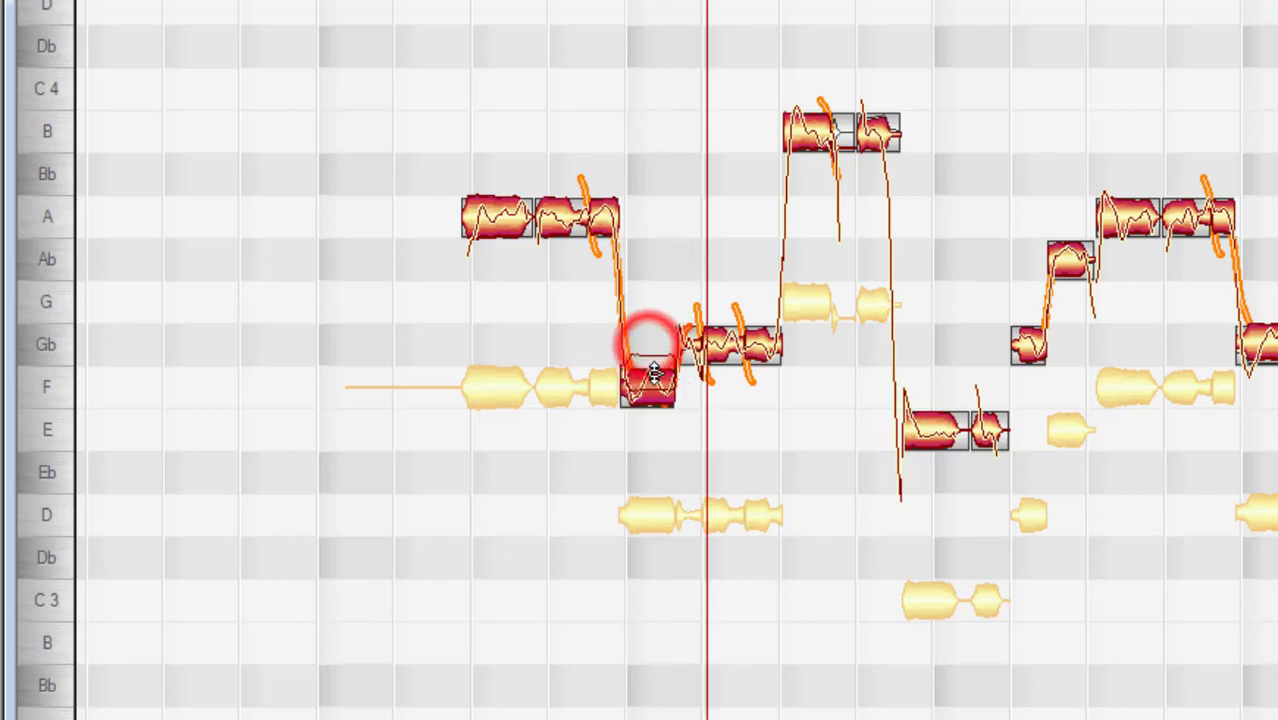
left_click_drag(722, 343, 720, 386)
left_click_drag(685, 345, 691, 388)
left_click_drag(760, 355, 767, 434)
left_click(435, 294)
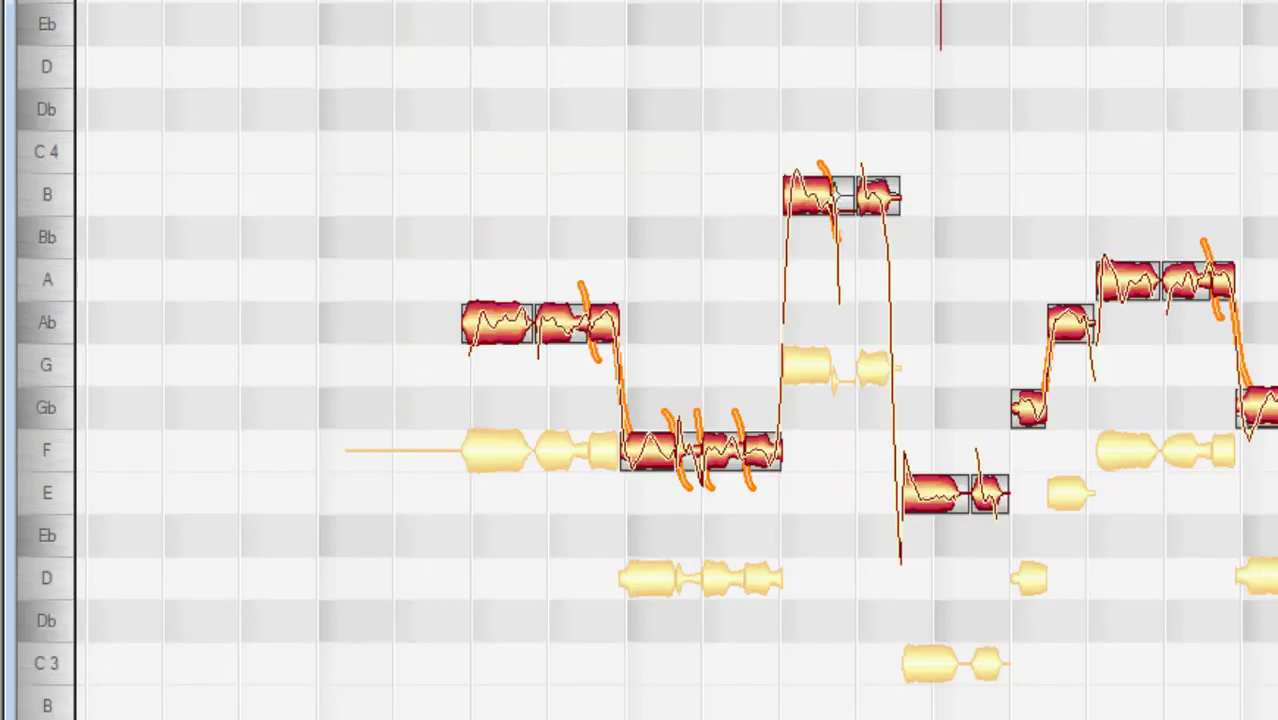
Transpose the whole reference melody in the Untitled track down so its opening notes move from F to C 3
scroll(640, 360, "down", 1)
scroll(640, 360, "up", 1)
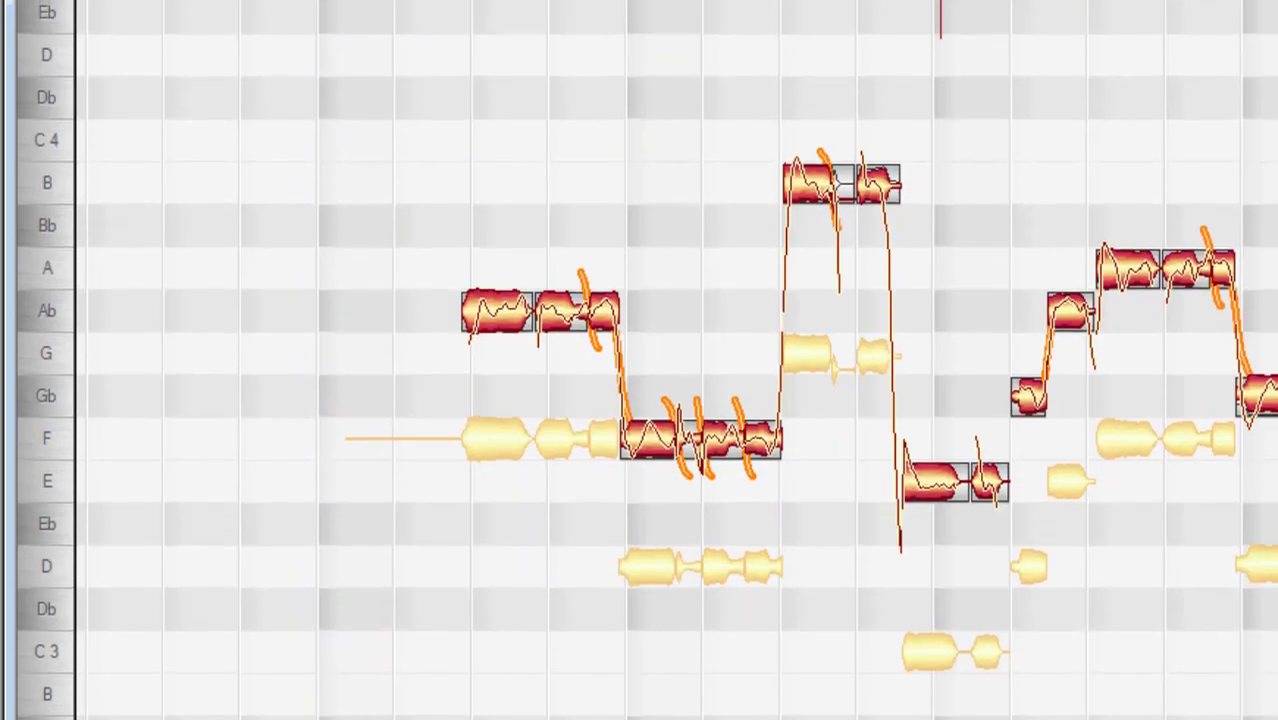
scroll(640, 360, "up", 1)
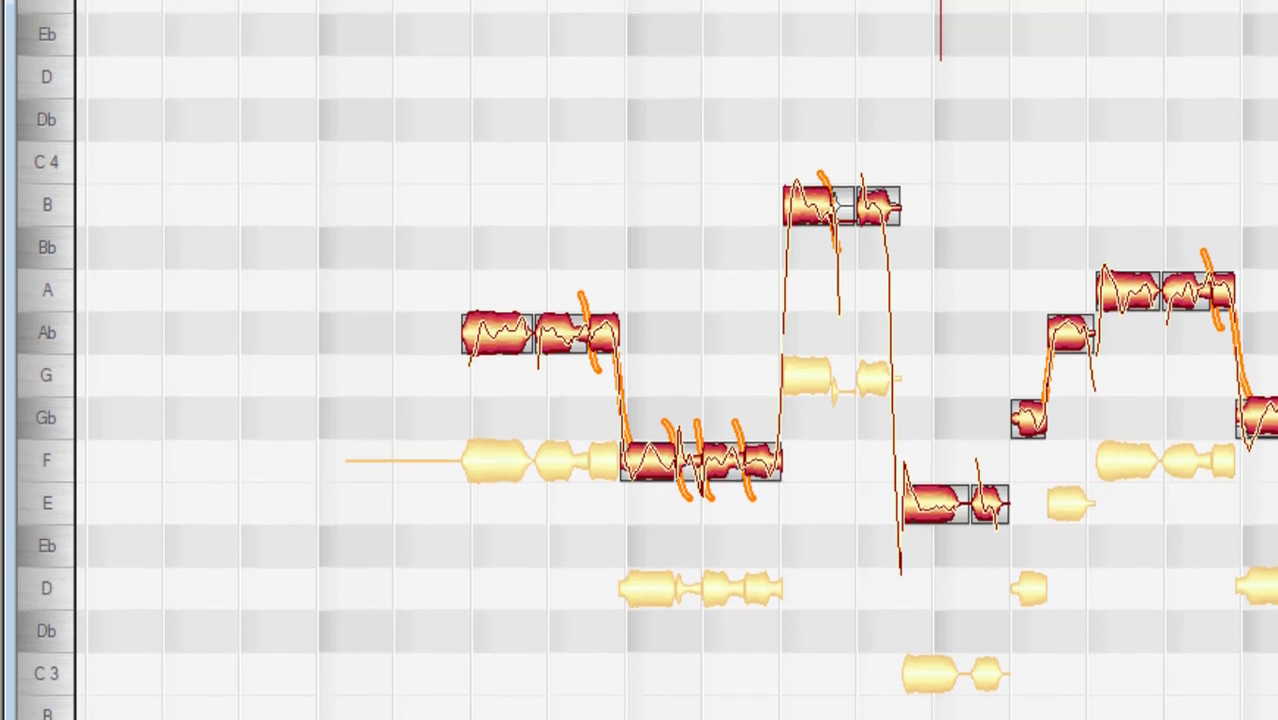
left_click(655, 462)
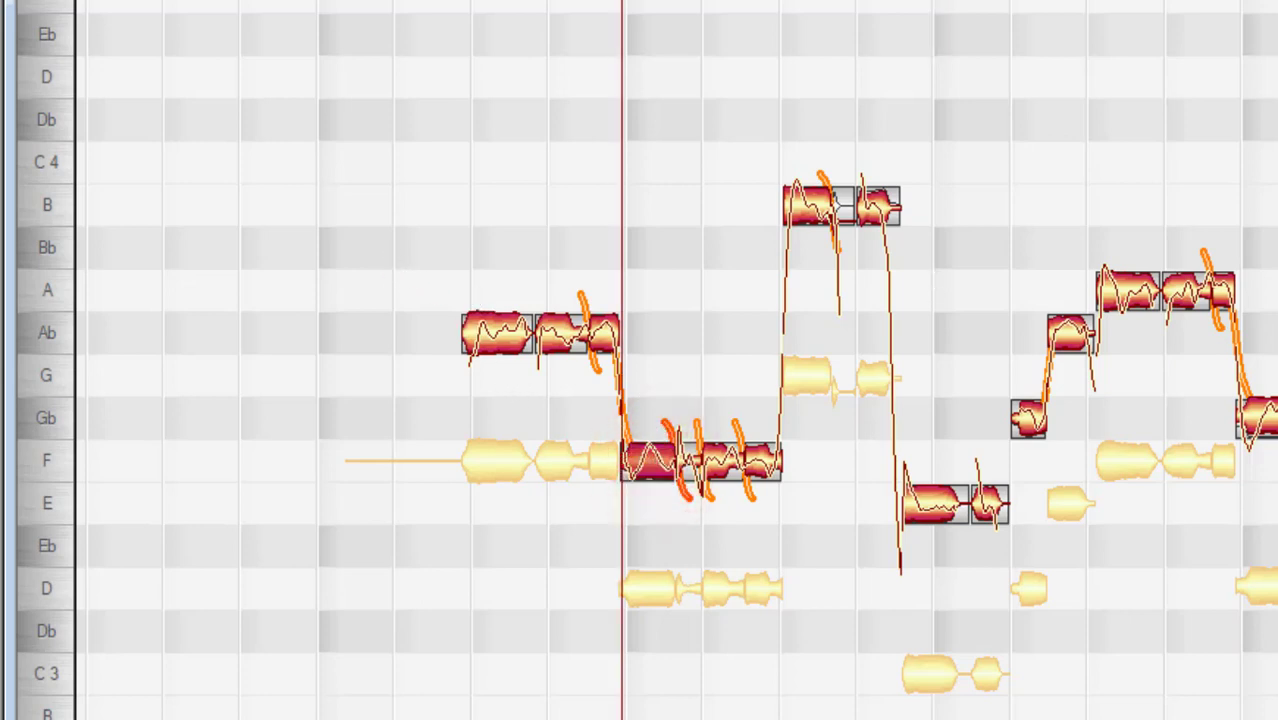
scroll(677, 360, "down", 3)
scroll(677, 360, "up", 2)
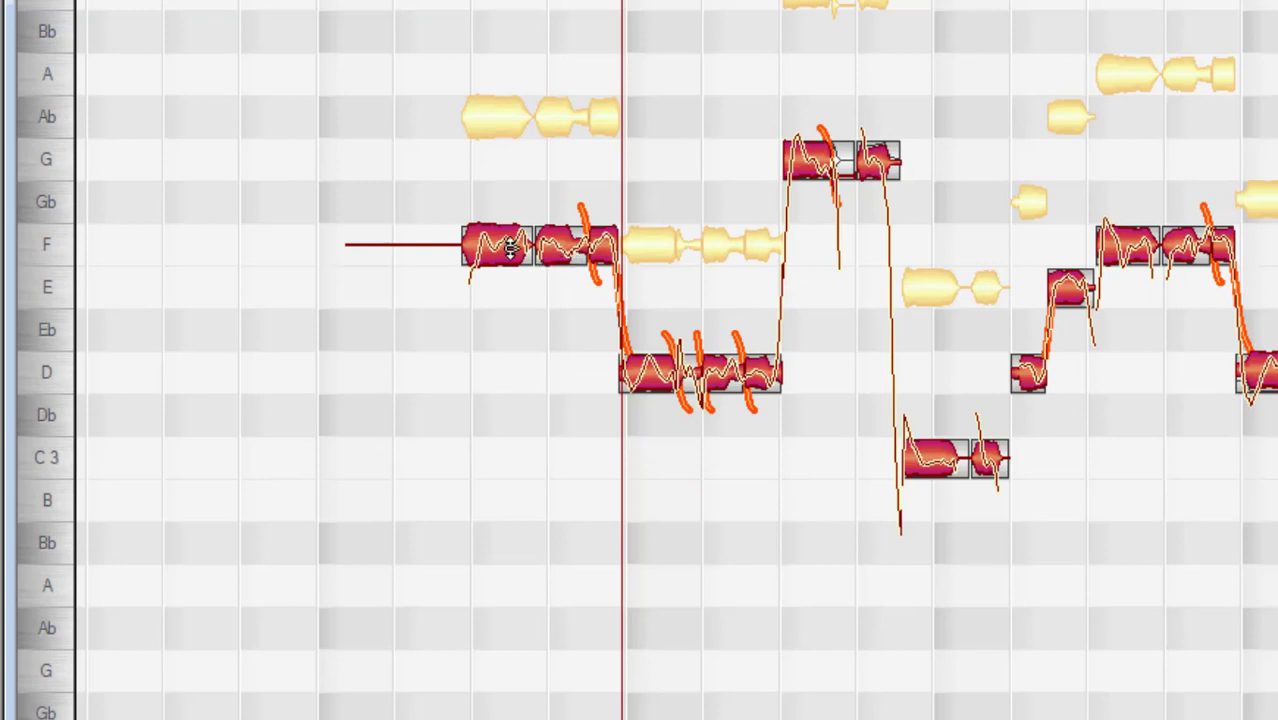
left_click_drag(510, 247, 512, 458)
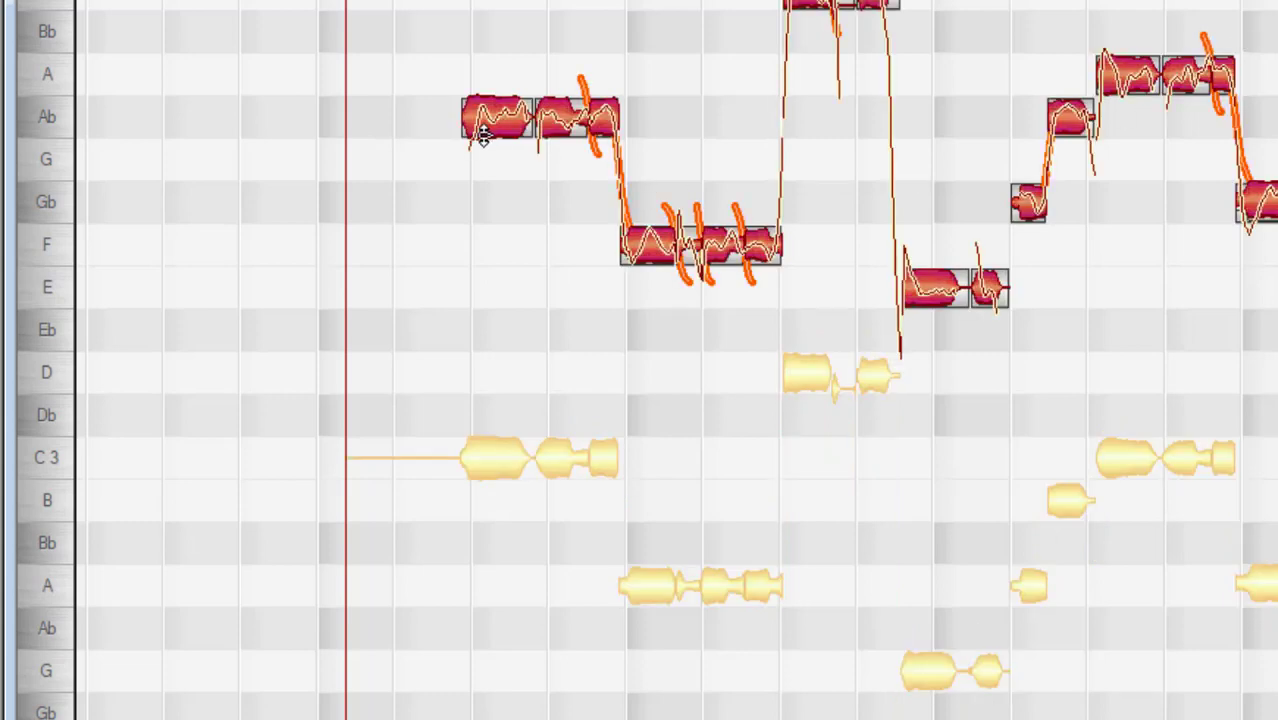
Transpose the Track 2 melody down to open on C 3 and lower its mismatched notes one semitone to match the reference
left_click_drag(488, 124, 499, 458)
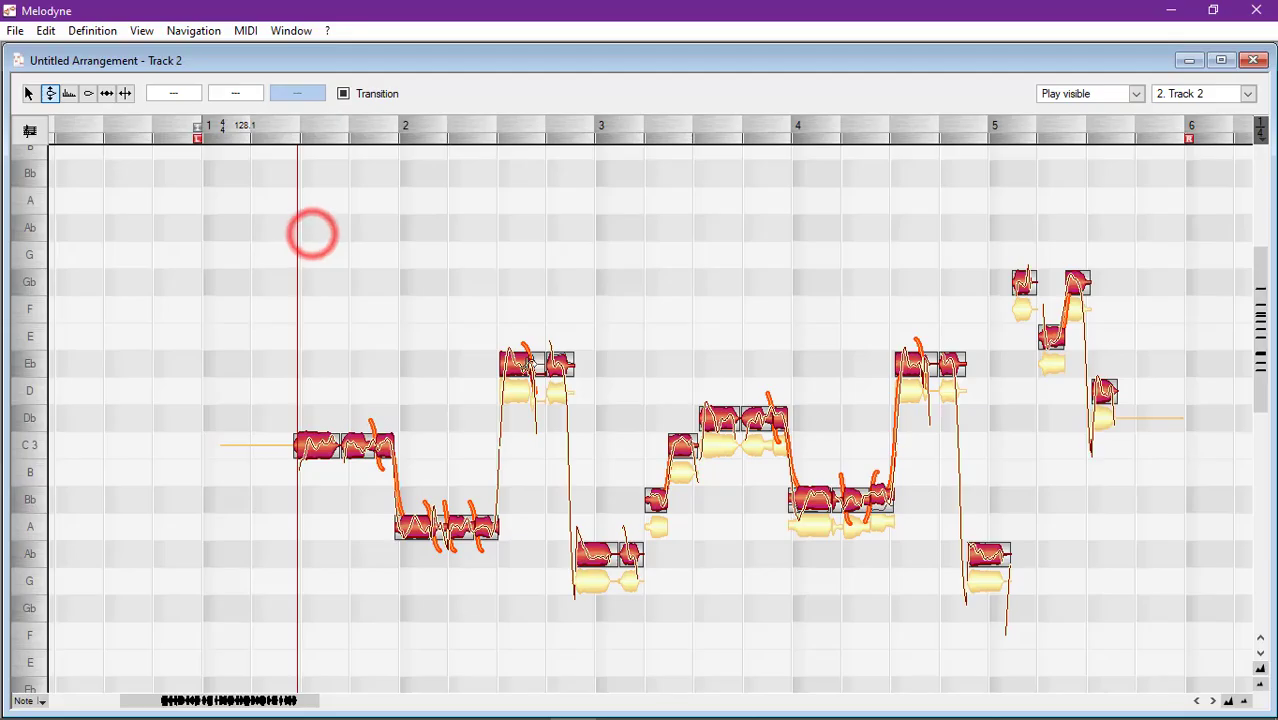
left_click(805, 275)
left_click_drag(810, 331, 812, 373)
left_click_drag(846, 328, 848, 371)
left_click_drag(555, 366, 557, 392)
left_click_drag(599, 553, 600, 580)
left_click_drag(630, 558, 631, 584)
left_click_drag(656, 497, 657, 524)
left_click_drag(687, 443, 688, 470)
left_click_drag(711, 420, 758, 446)
left_click_drag(780, 420, 781, 446)
left_click_drag(842, 503, 843, 520)
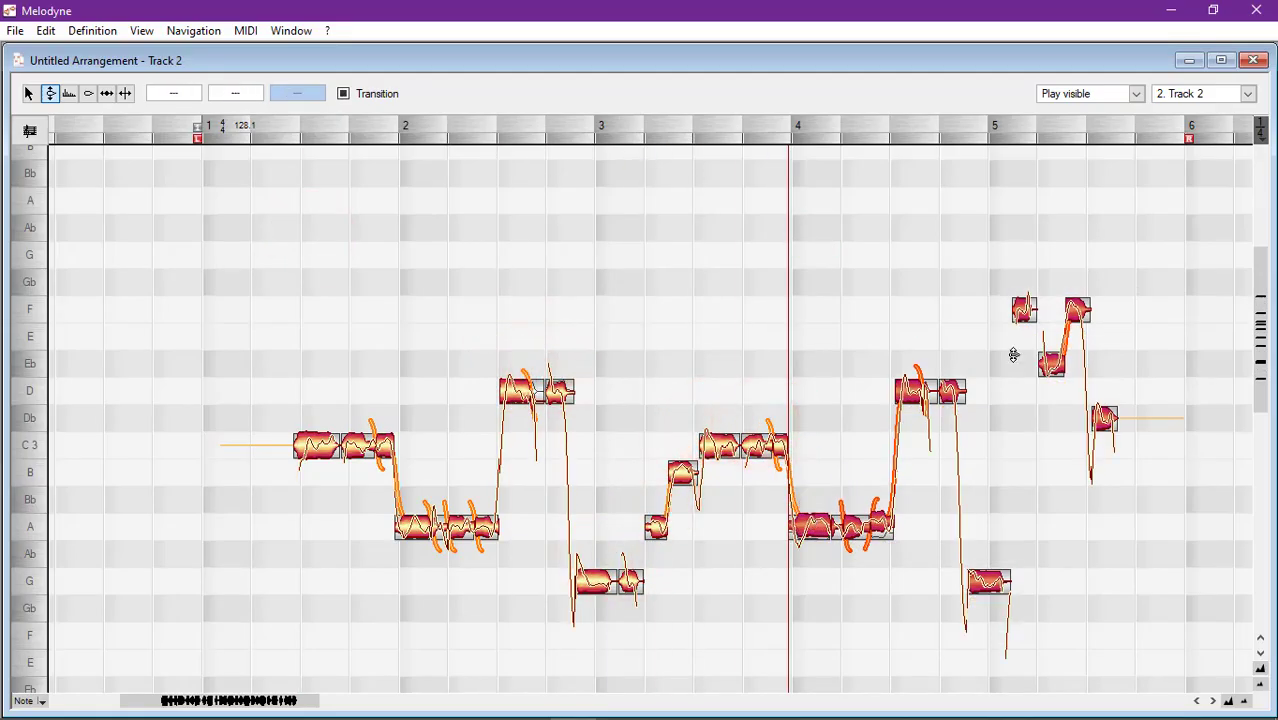
left_click(851, 443)
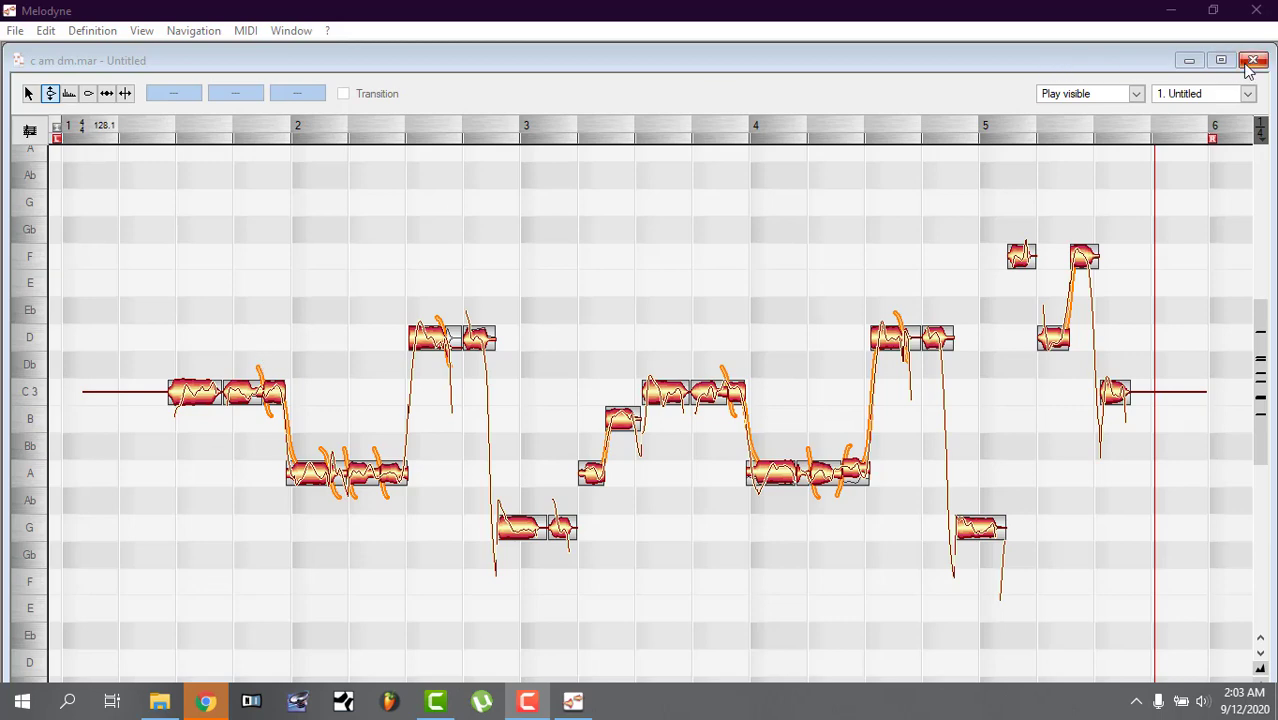
Open Track 2 of c am dm.mar and transpose all its notes up four semitones so the melody opens on E
left_click(1202, 100)
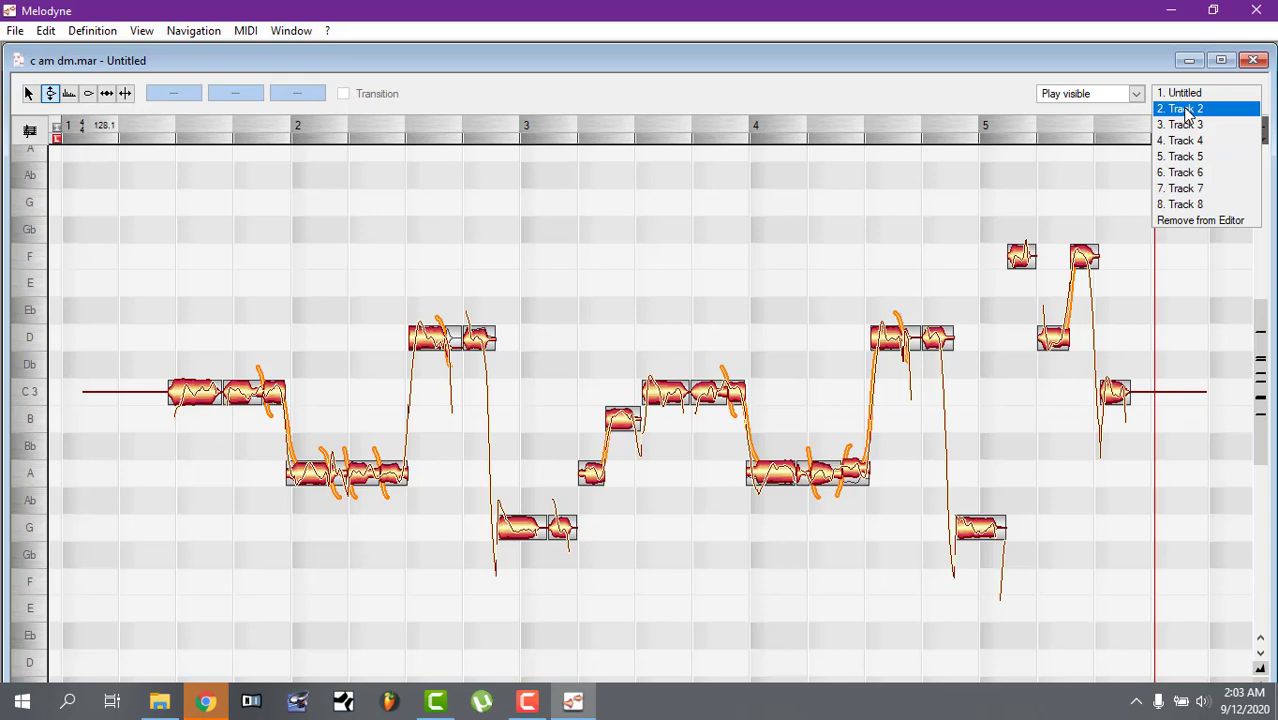
left_click(1187, 110)
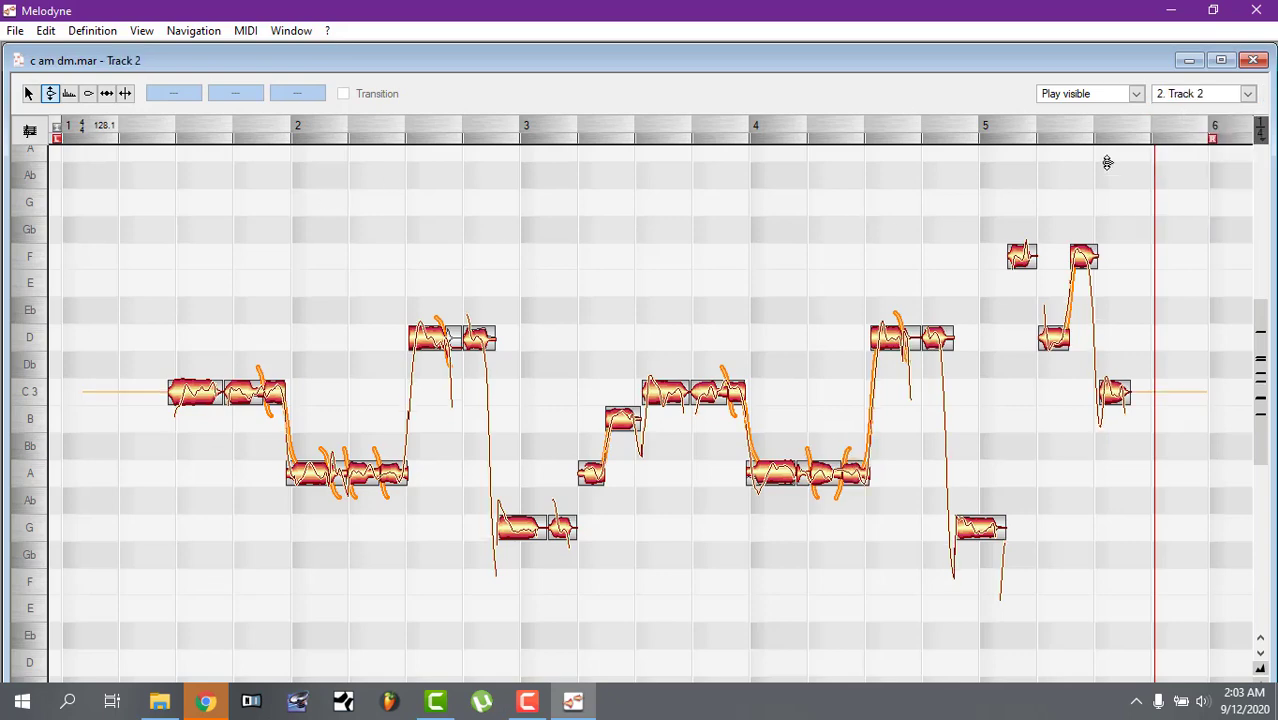
key("ctrl+a")
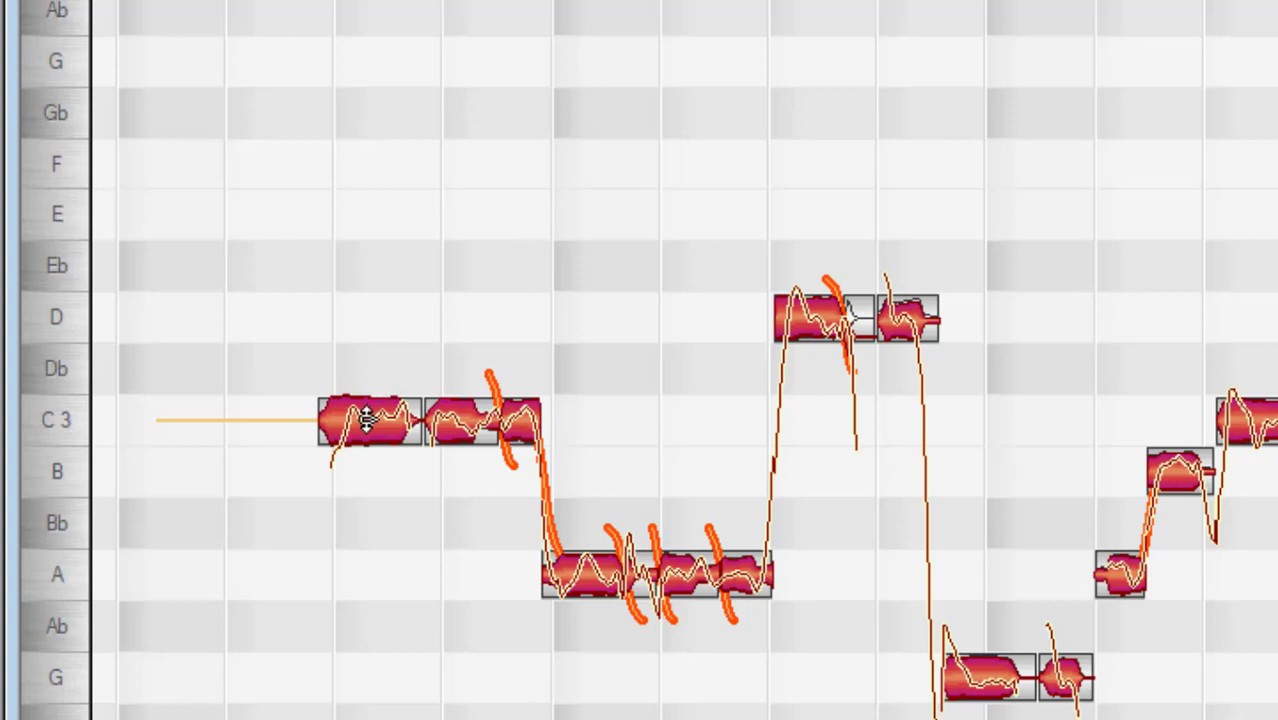
left_click_drag(358, 435, 382, 240)
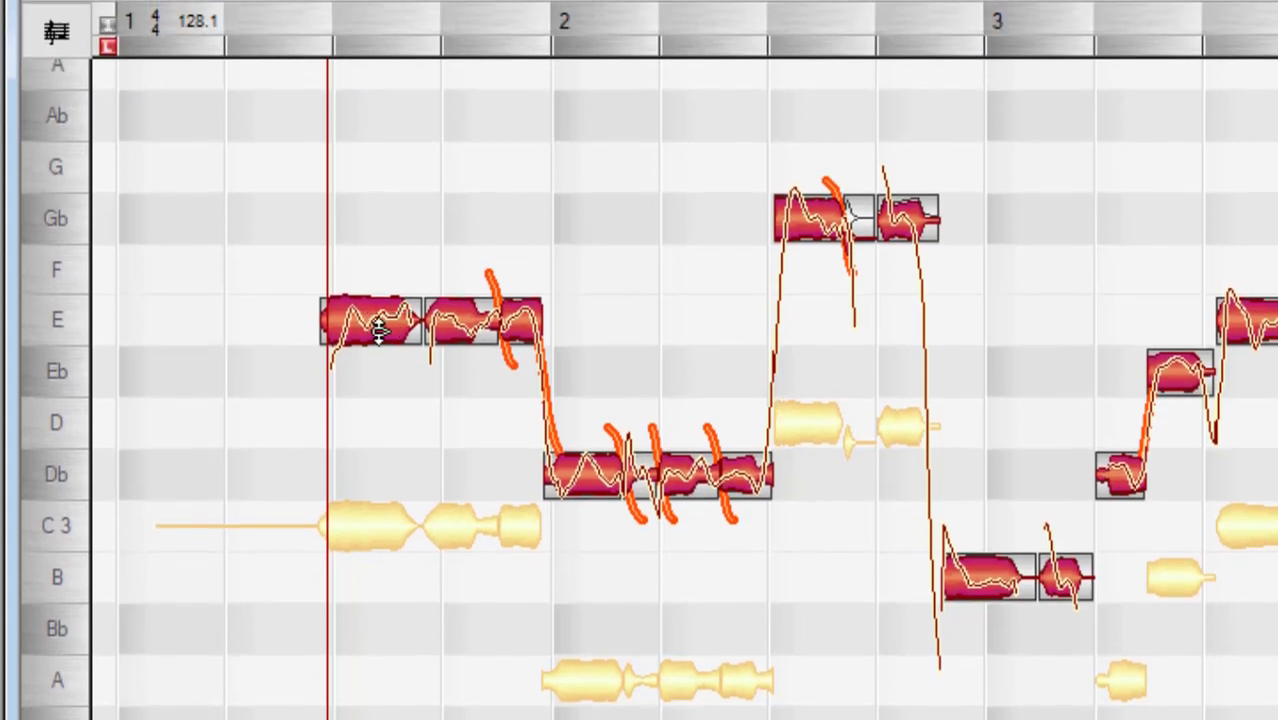
Try raising the selected melody to open on G, play it back, and return it to open on E
left_click_drag(378, 332, 394, 163)
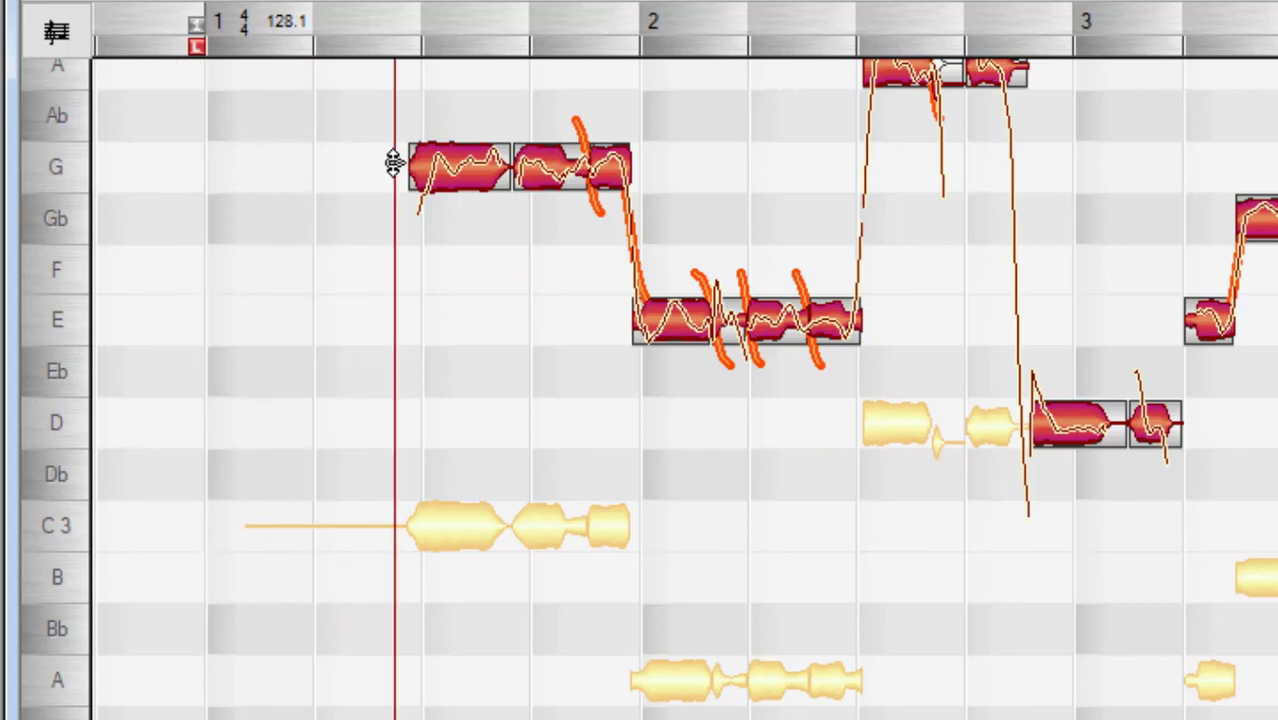
key("space")
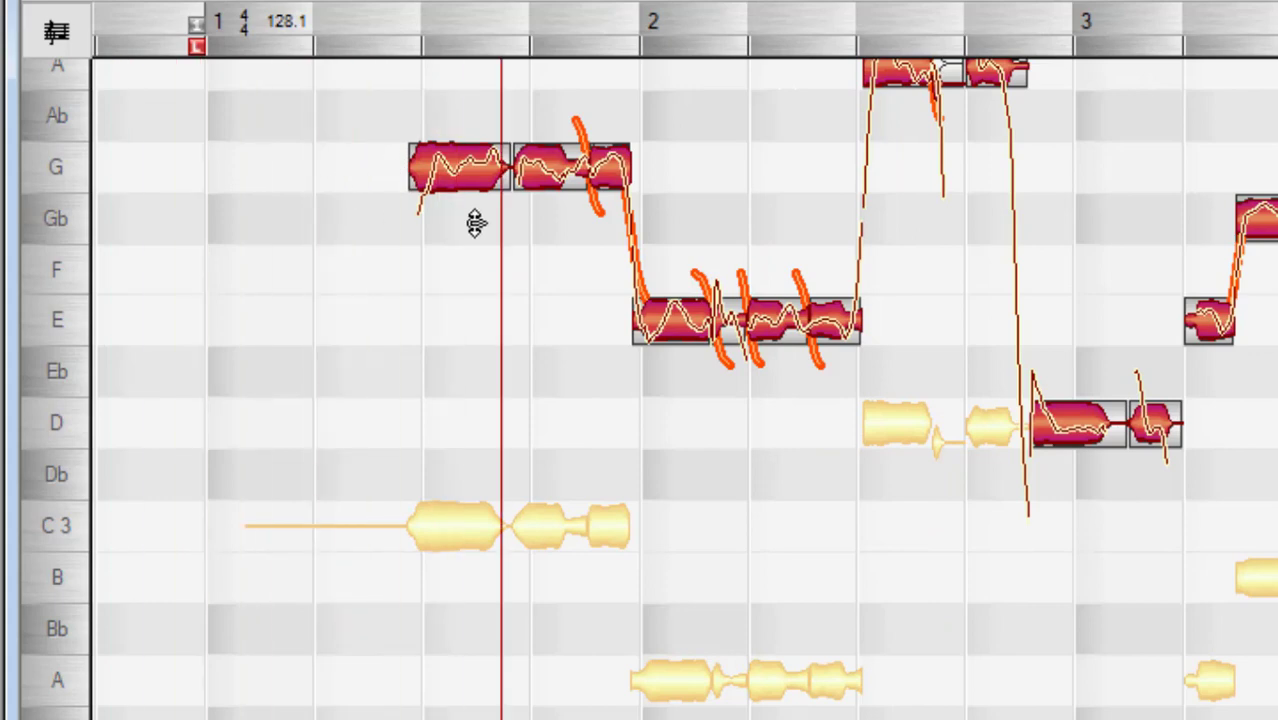
left_click(448, 170)
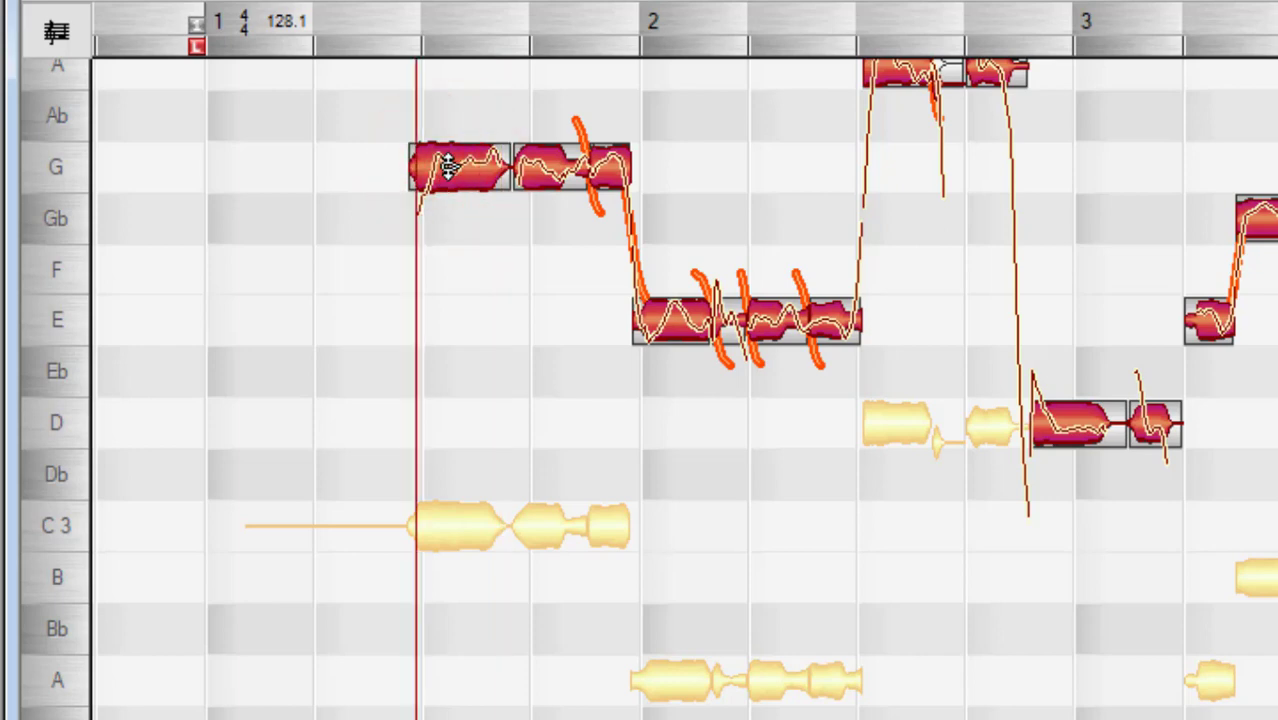
left_click_drag(450, 168, 456, 296)
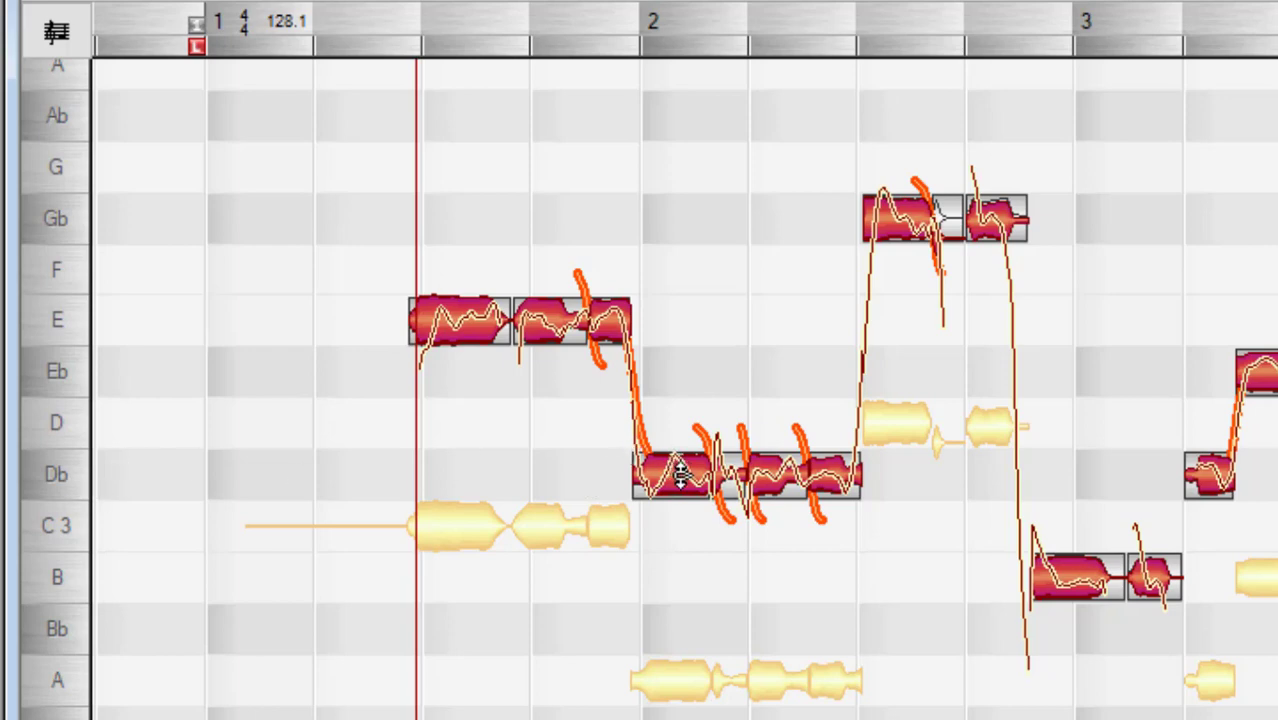
Lower the four Db notes at the start of bar 2 to C 3
mouse_move(681, 475)
left_mouse_down()
mouse_move(682, 508)
mouse_move(684, 476)
left_mouse_up()
left_click(715, 374)
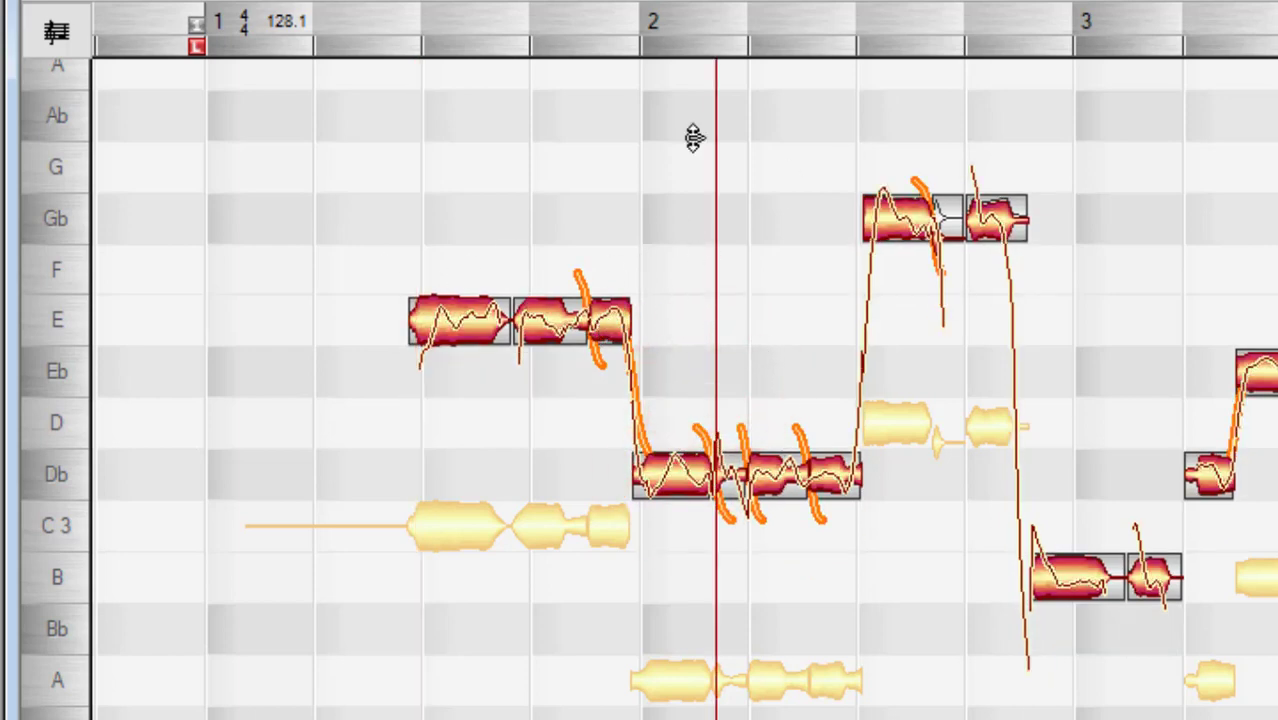
left_click(674, 347)
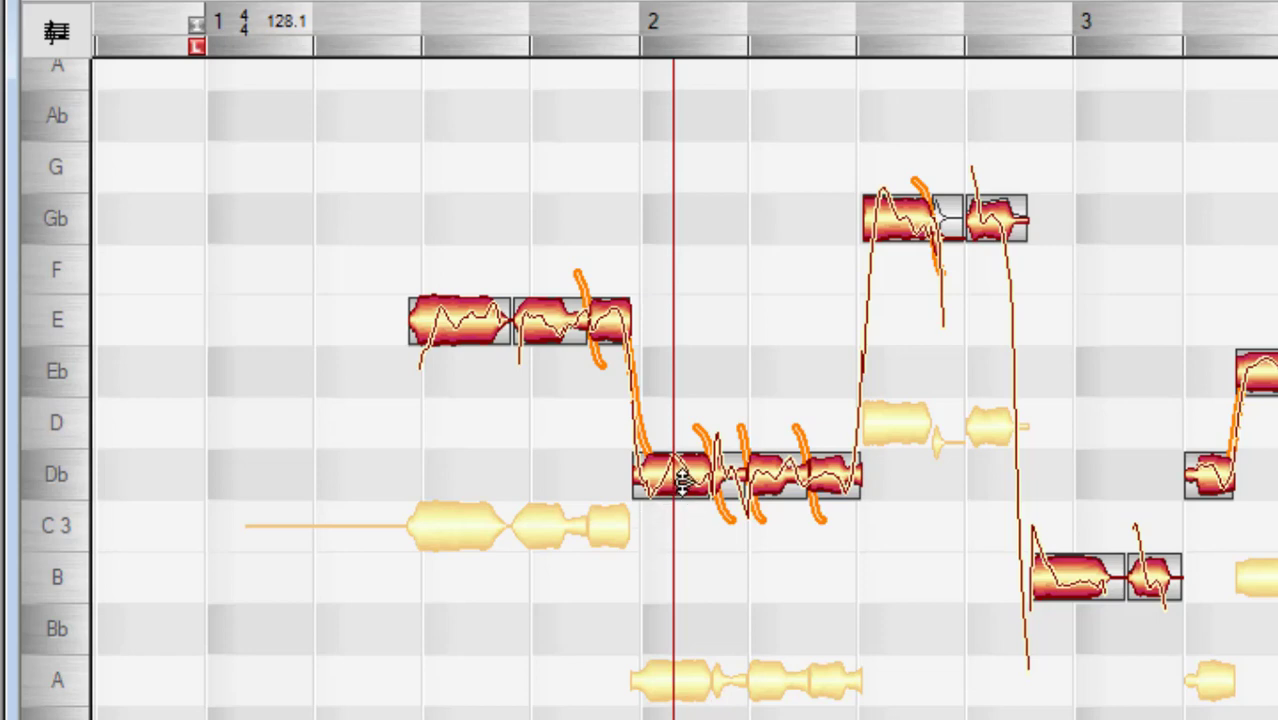
left_click_drag(687, 478, 687, 528)
left_click_drag(727, 478, 727, 524)
left_click_drag(765, 475, 765, 525)
left_click_drag(827, 476, 824, 525)
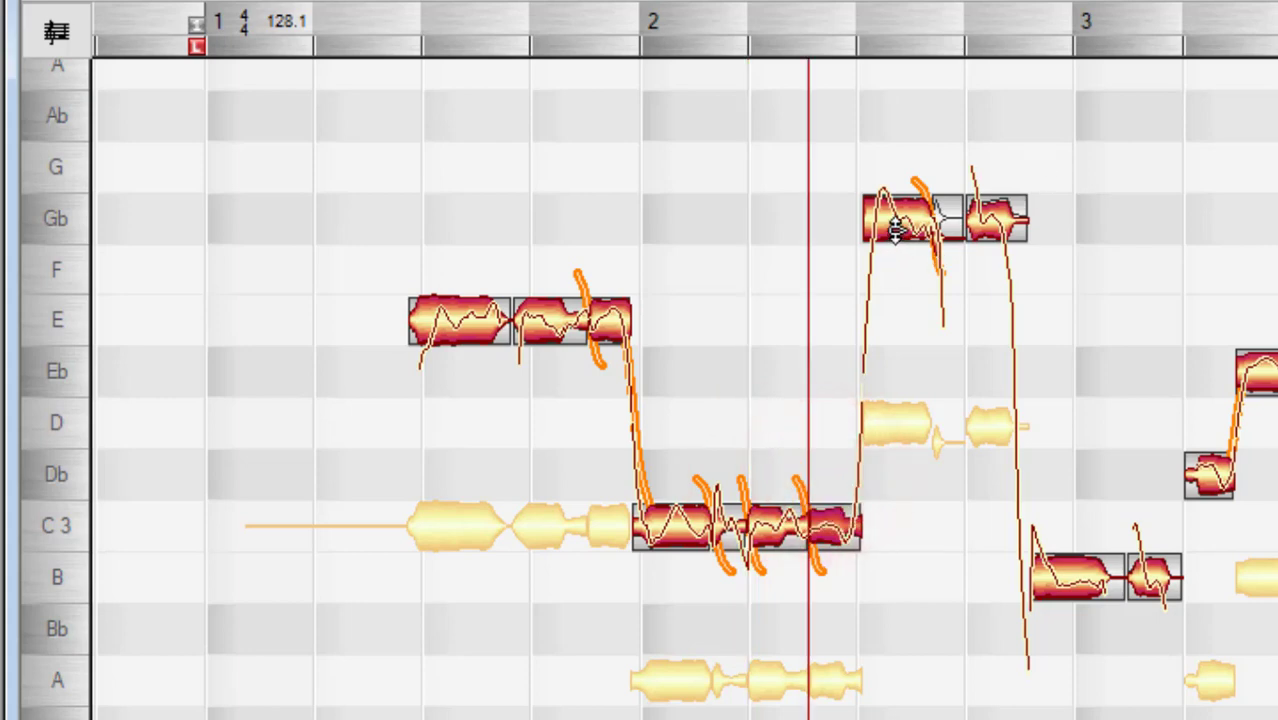
Lower the Gb notes in bar 2 to F, and the Db and Eb notes in bar 3 to C 3 and D
left_click_drag(890, 229, 892, 278)
left_click_drag(984, 218, 984, 266)
left_click_drag(950, 226, 950, 266)
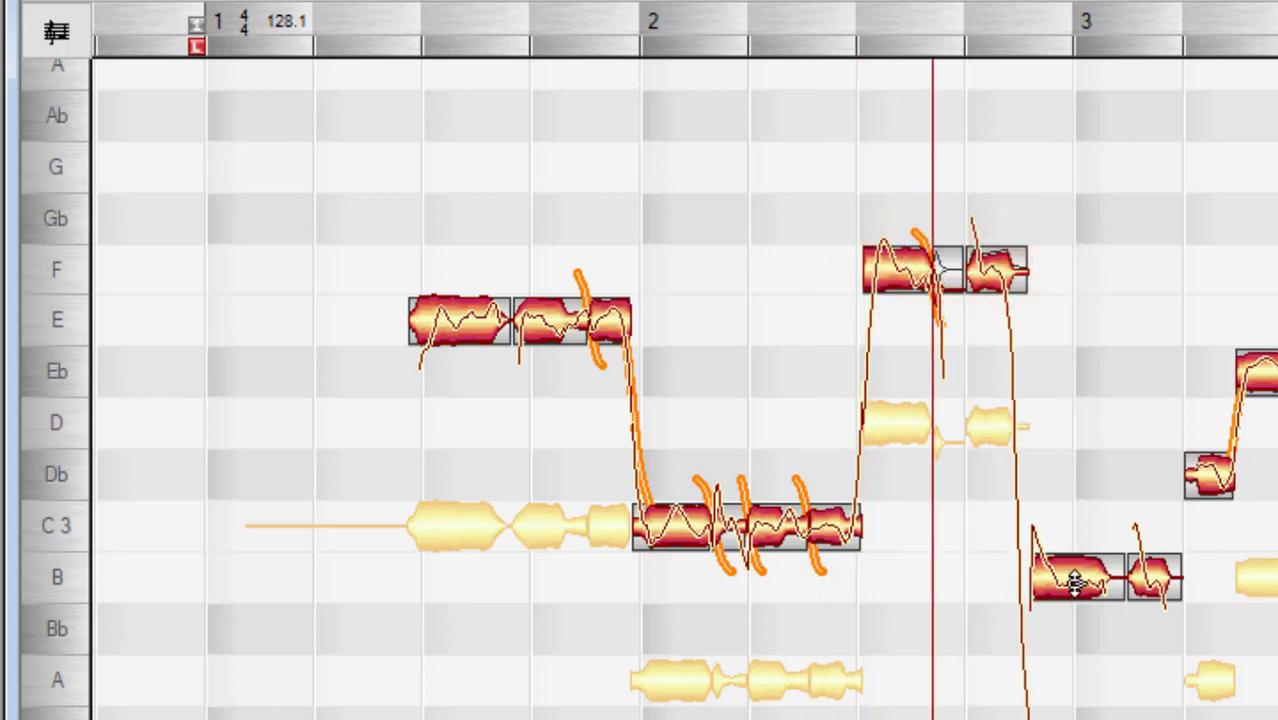
left_click_drag(1206, 472, 1212, 522)
left_click_drag(1270, 378, 1270, 430)
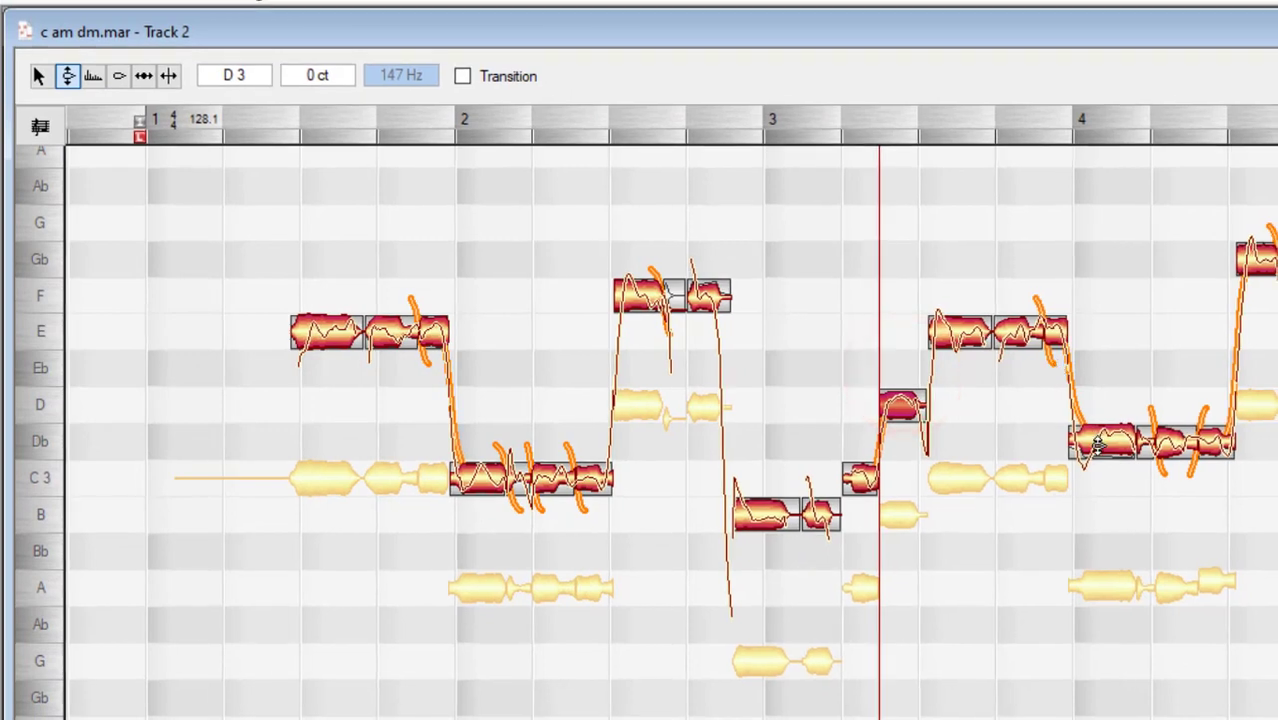
Lower the Db notes in bar 4 to C 3 and the Gb notes in bars 4 and 5 to F
left_click_drag(1097, 445, 1098, 480)
left_click_drag(1143, 441, 1213, 478)
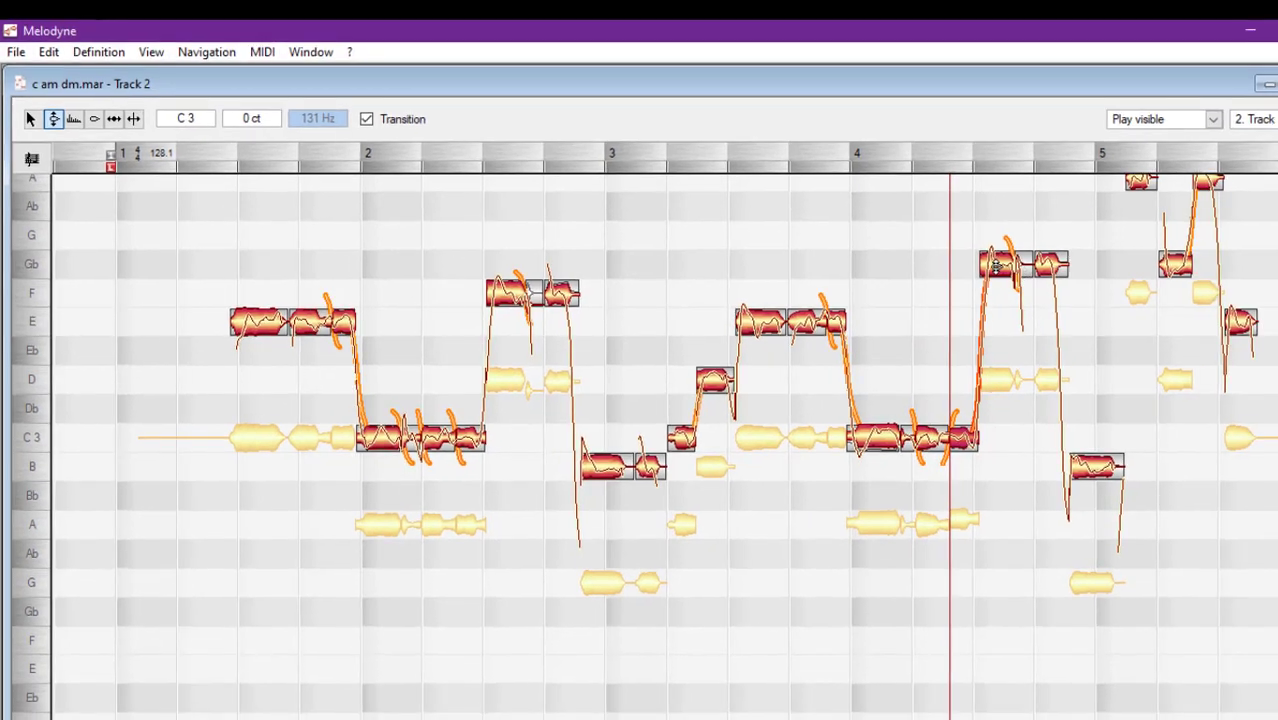
left_click_drag(1217, 262, 1220, 295)
left_click(1025, 262)
left_click_drag(1024, 263, 1047, 291)
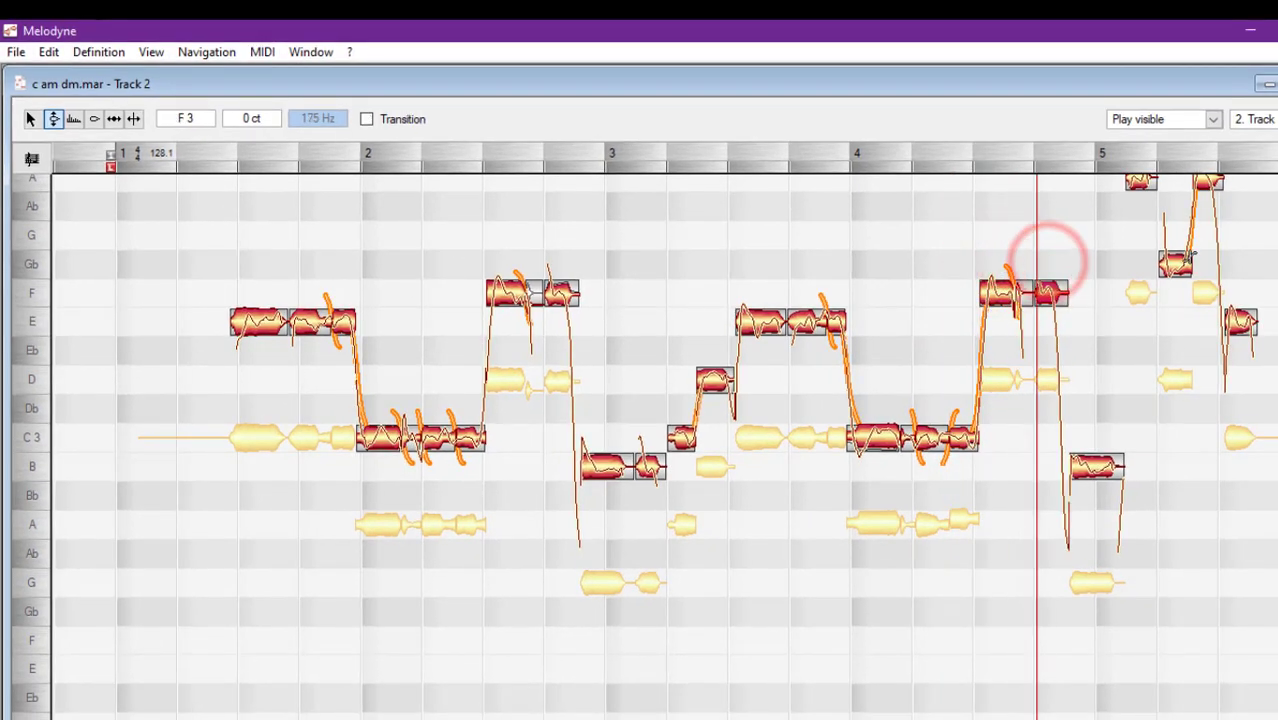
left_click_drag(1175, 264, 1172, 290)
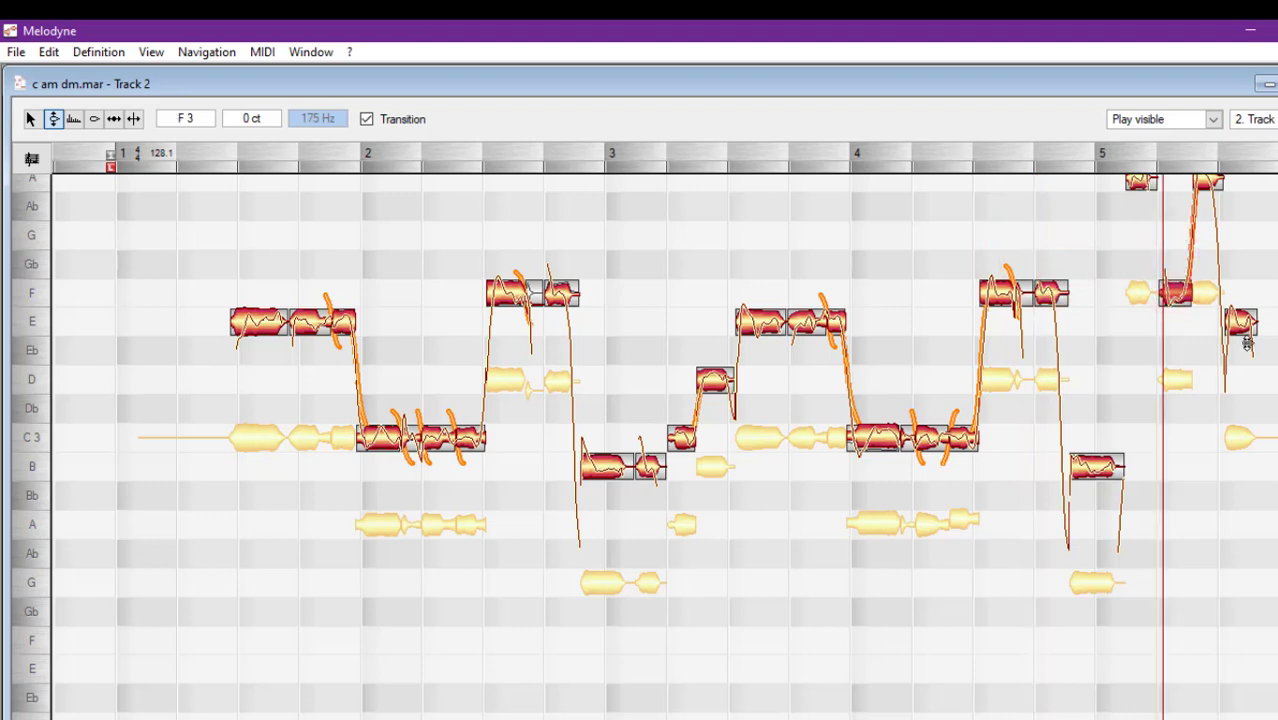
Return to the start of the Track 2 melody and play back the harmony
left_click_drag(1253, 228, 1204, 200)
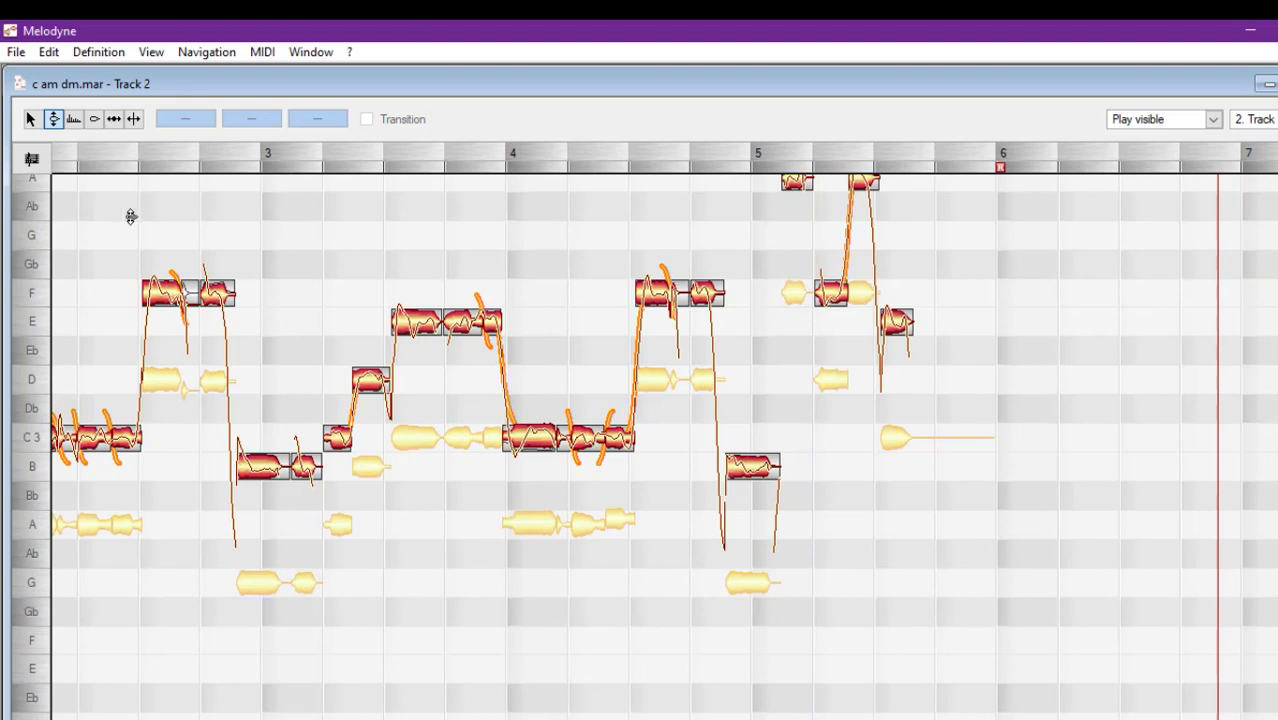
left_click_drag(182, 211, 100, 228)
left_click(384, 273)
key("space")
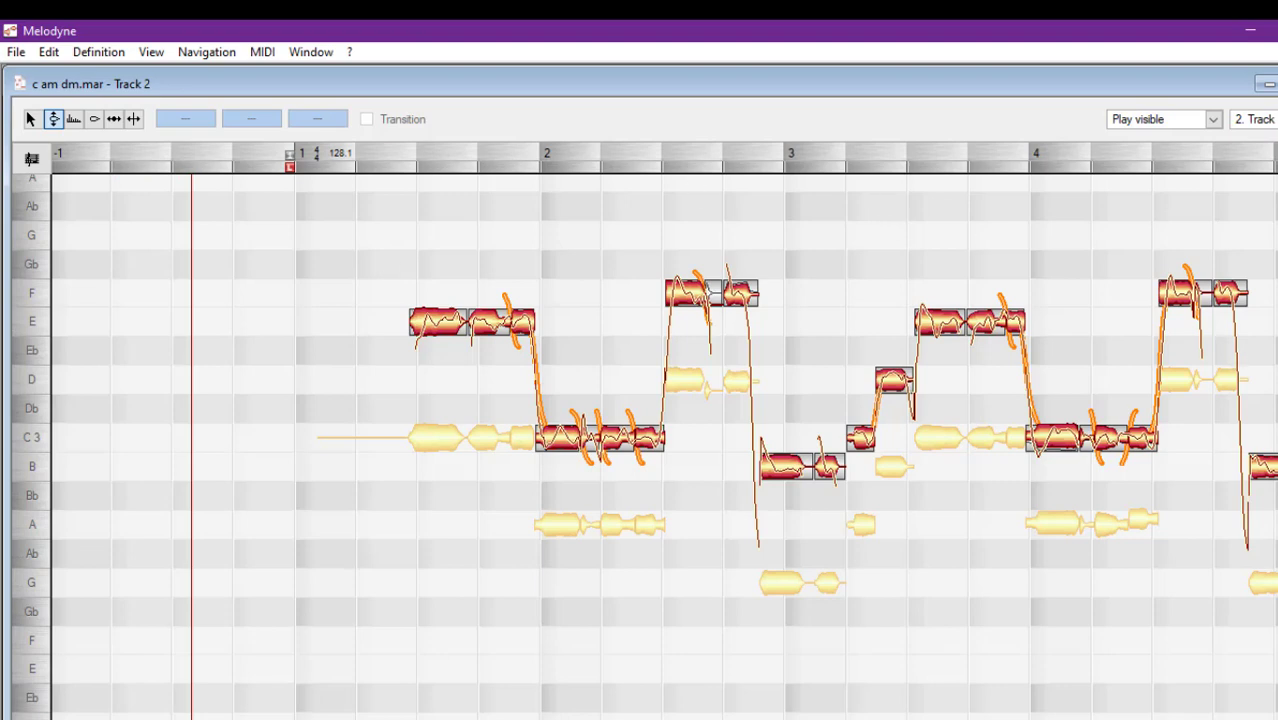
scroll(664, 447, "up", 4)
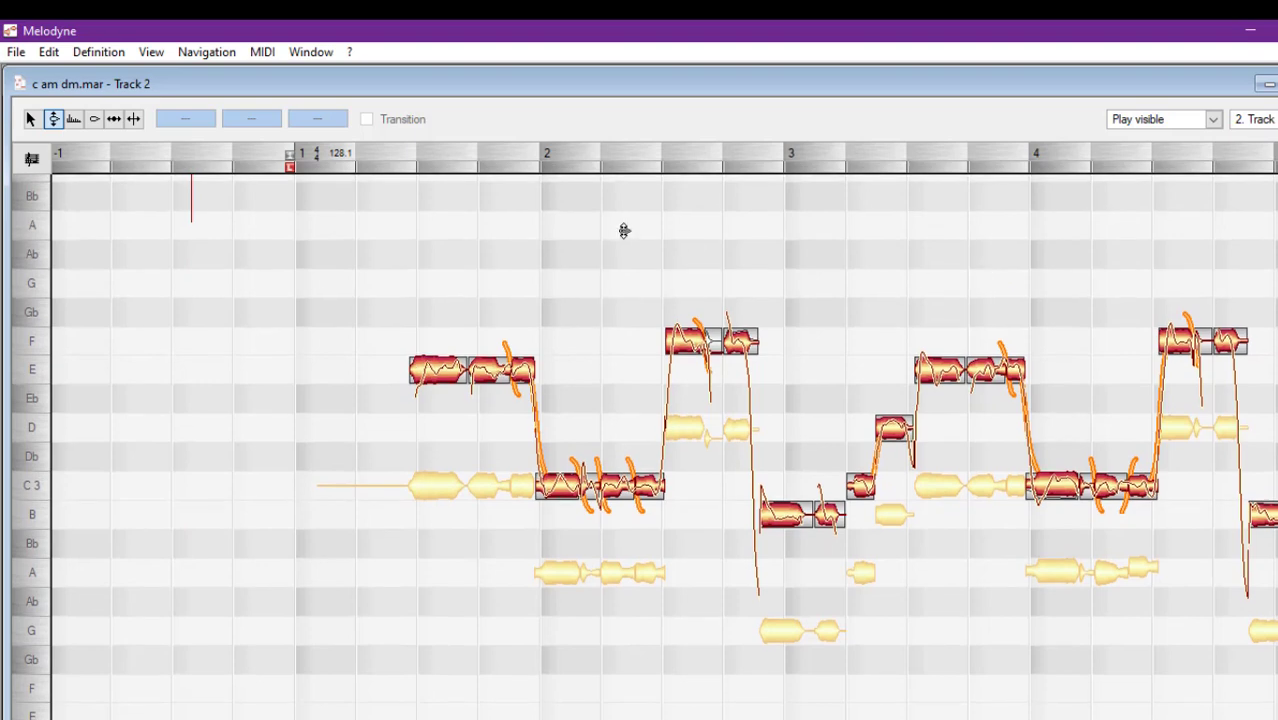
Set the playback mode to Play arrangement and play the melody and harmony together from near the start
left_click_drag(588, 233, 1277, 268)
left_click(683, 232)
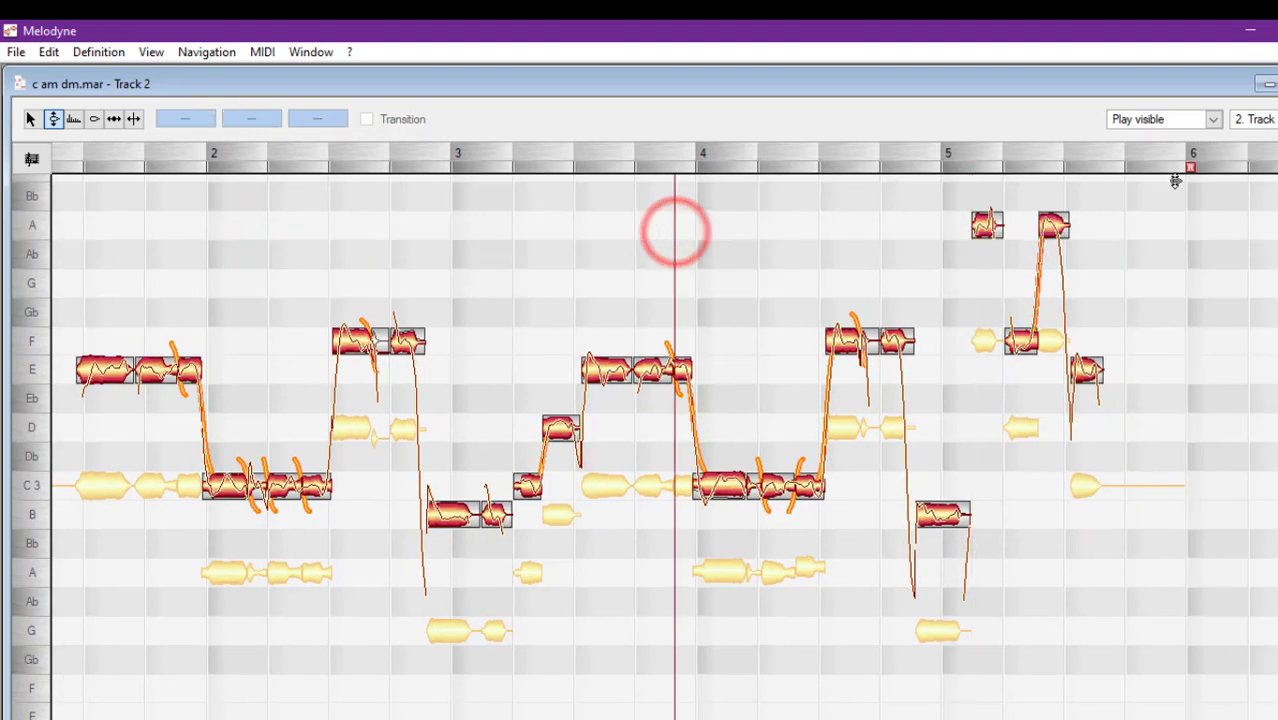
left_click(1147, 120)
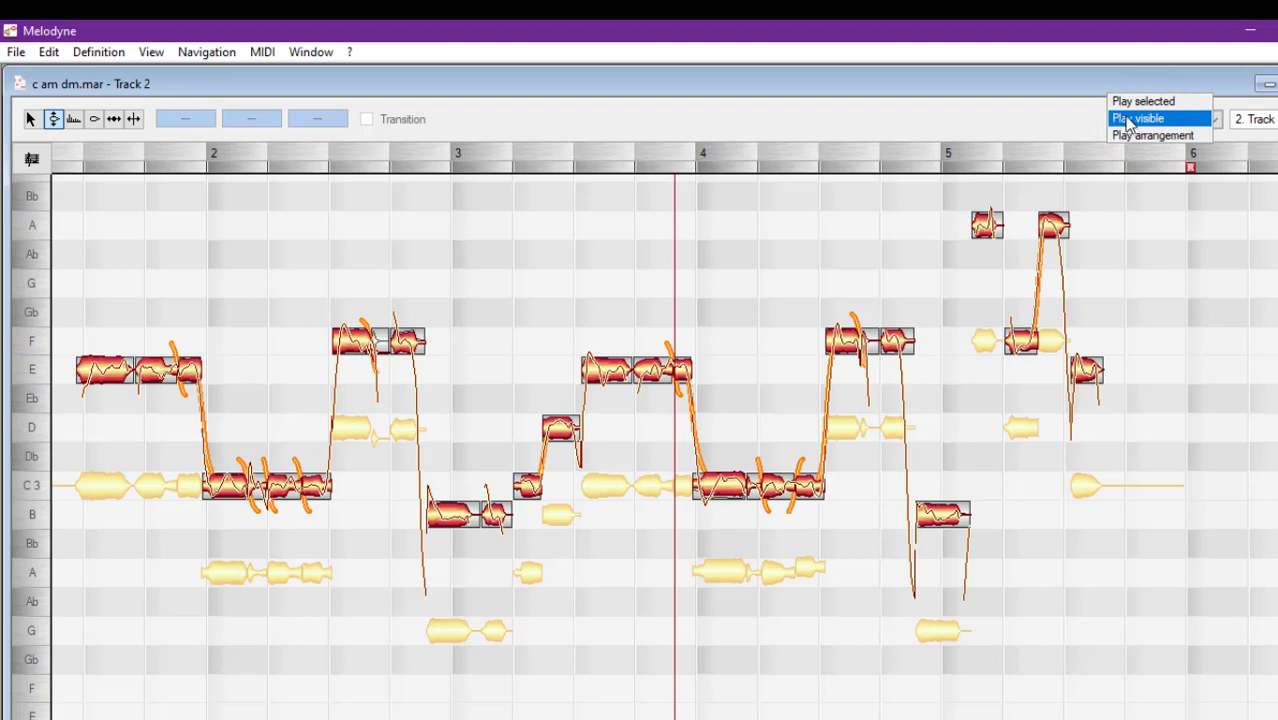
left_click(1256, 118)
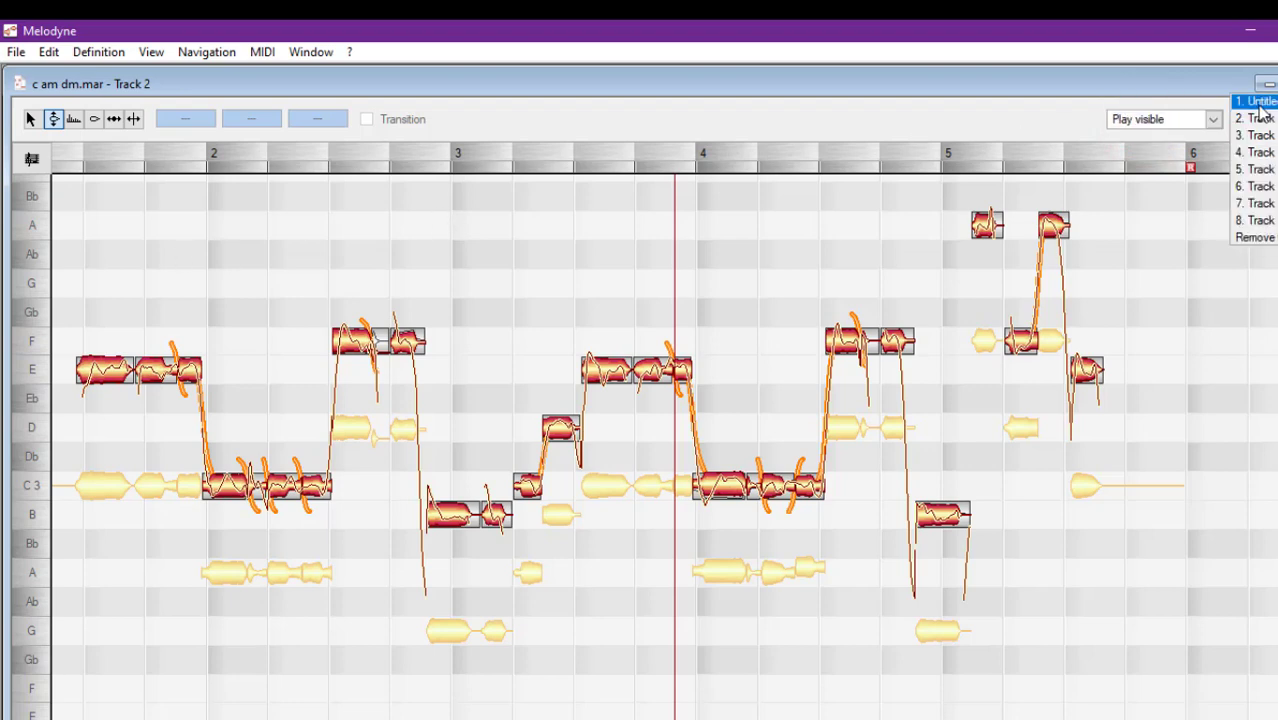
left_click(1192, 118)
left_click(1197, 118)
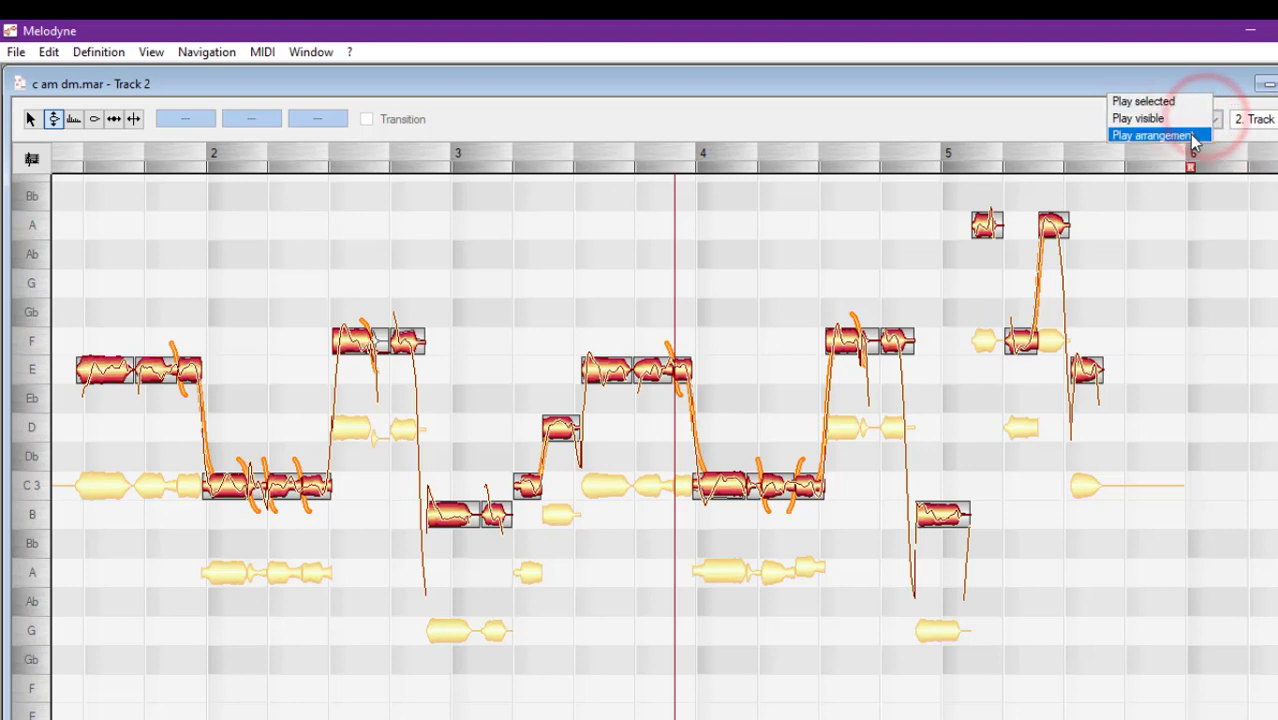
left_click(1190, 137)
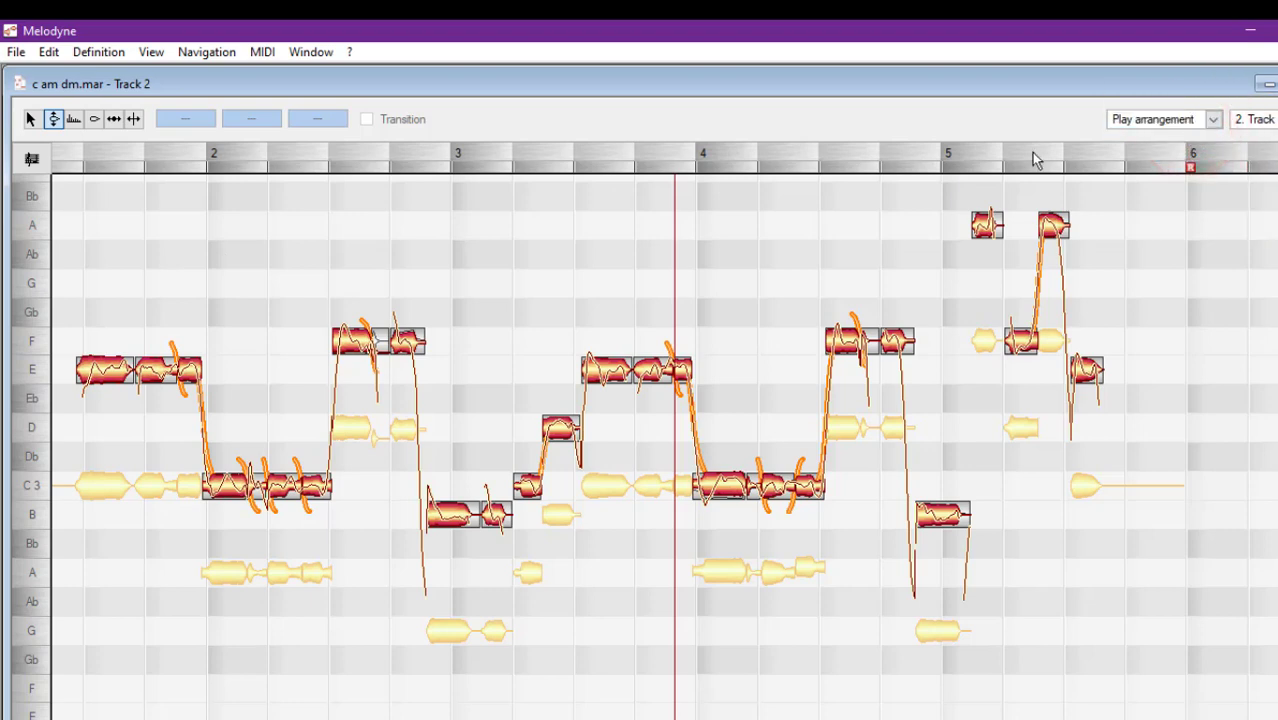
double_click(67, 294)
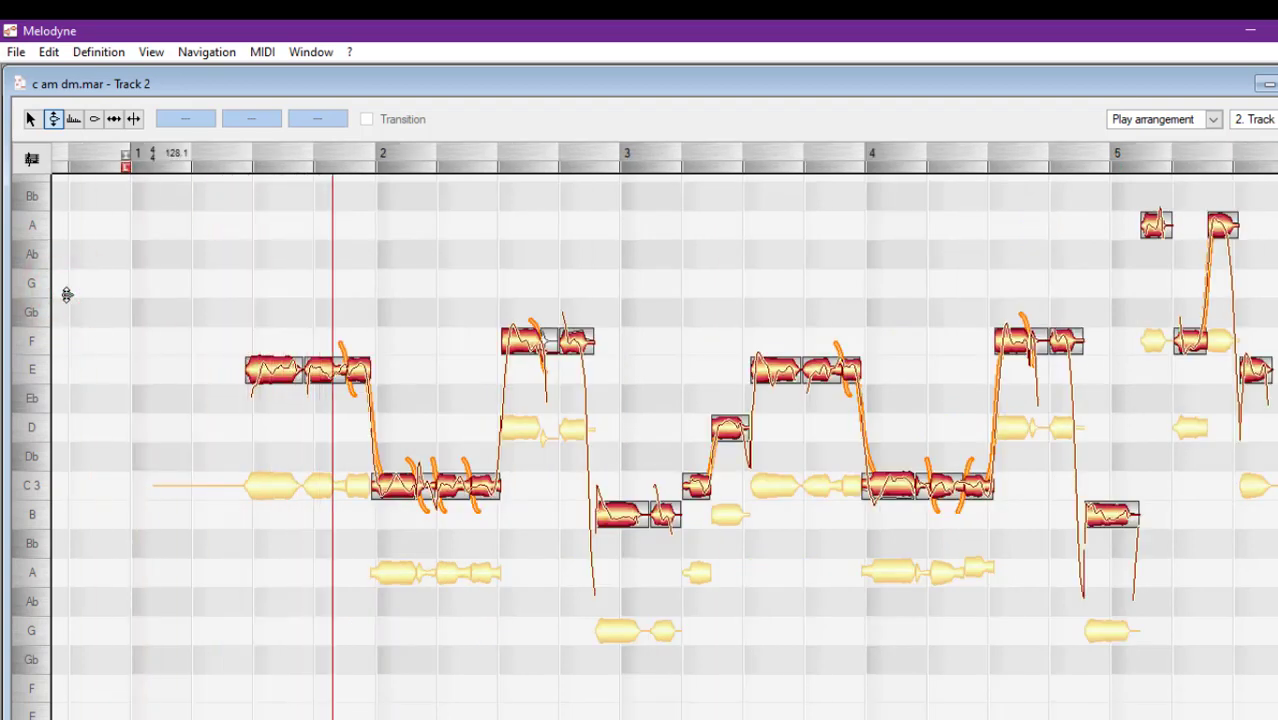
Audition the Track 2 harmony with the Play selected mode, and set the playback mode back to Play visible
left_click(1213, 121)
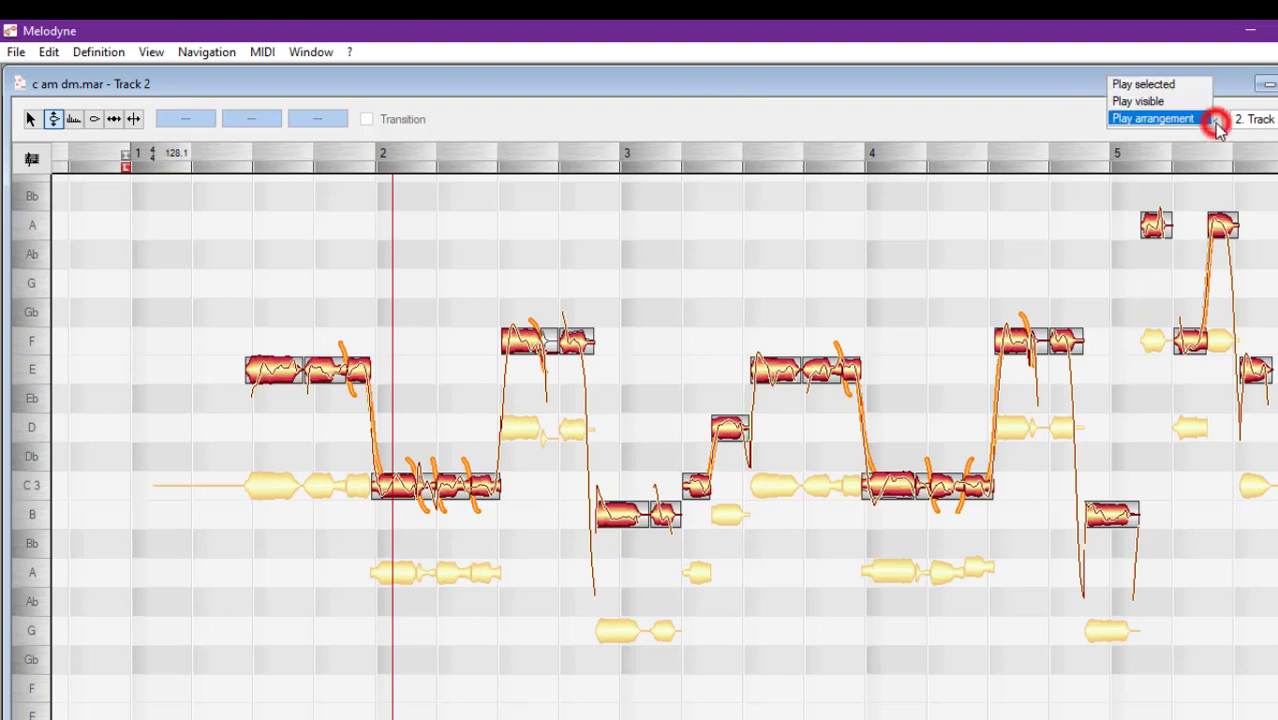
left_click(1172, 86)
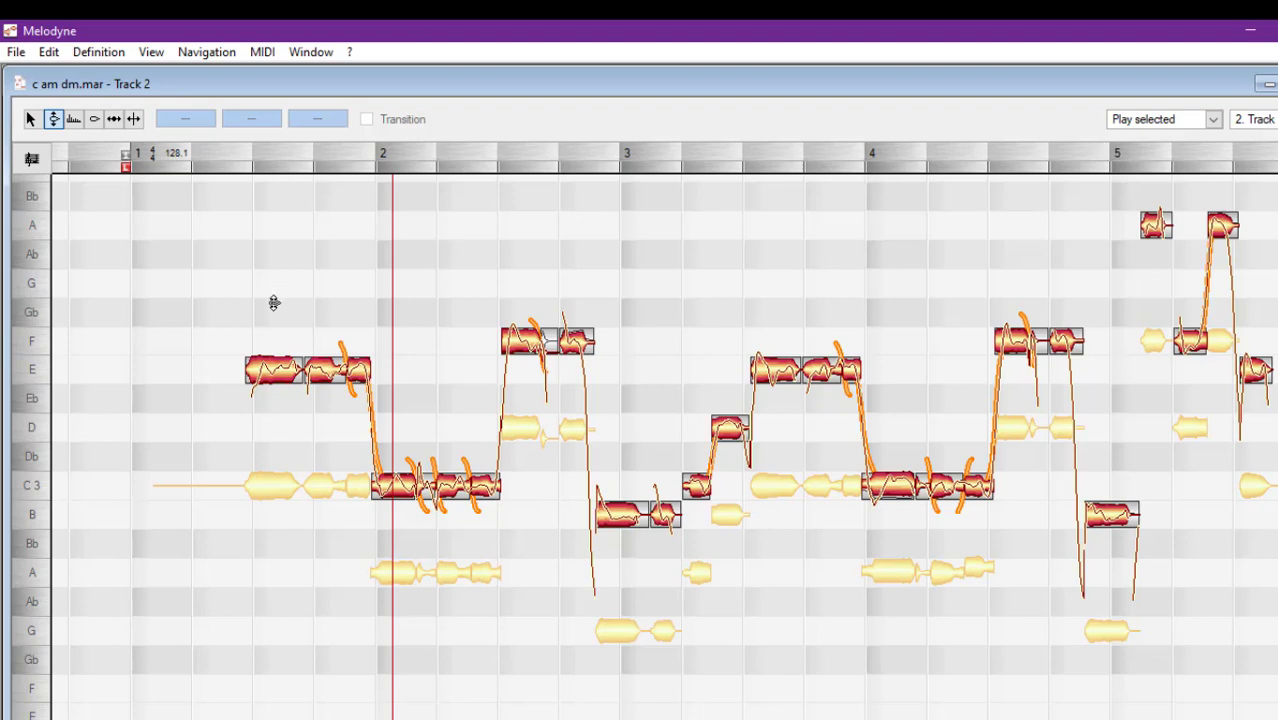
left_click(238, 321)
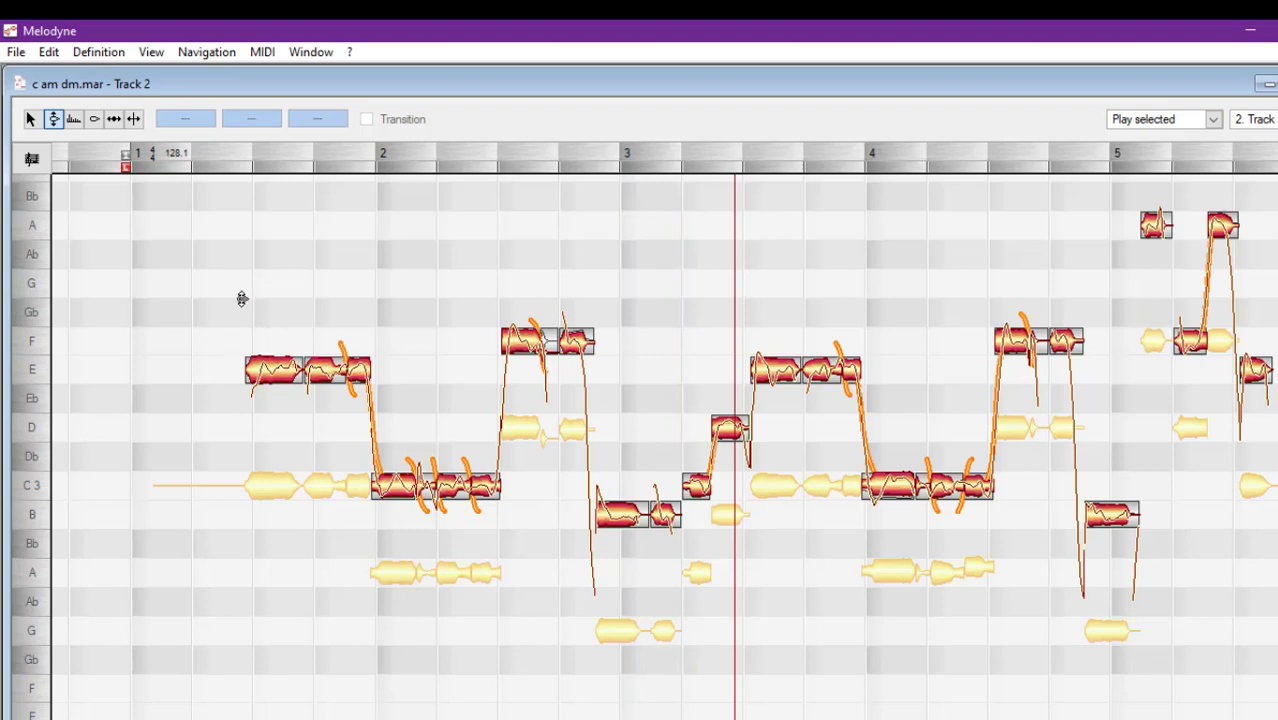
left_click(1213, 119)
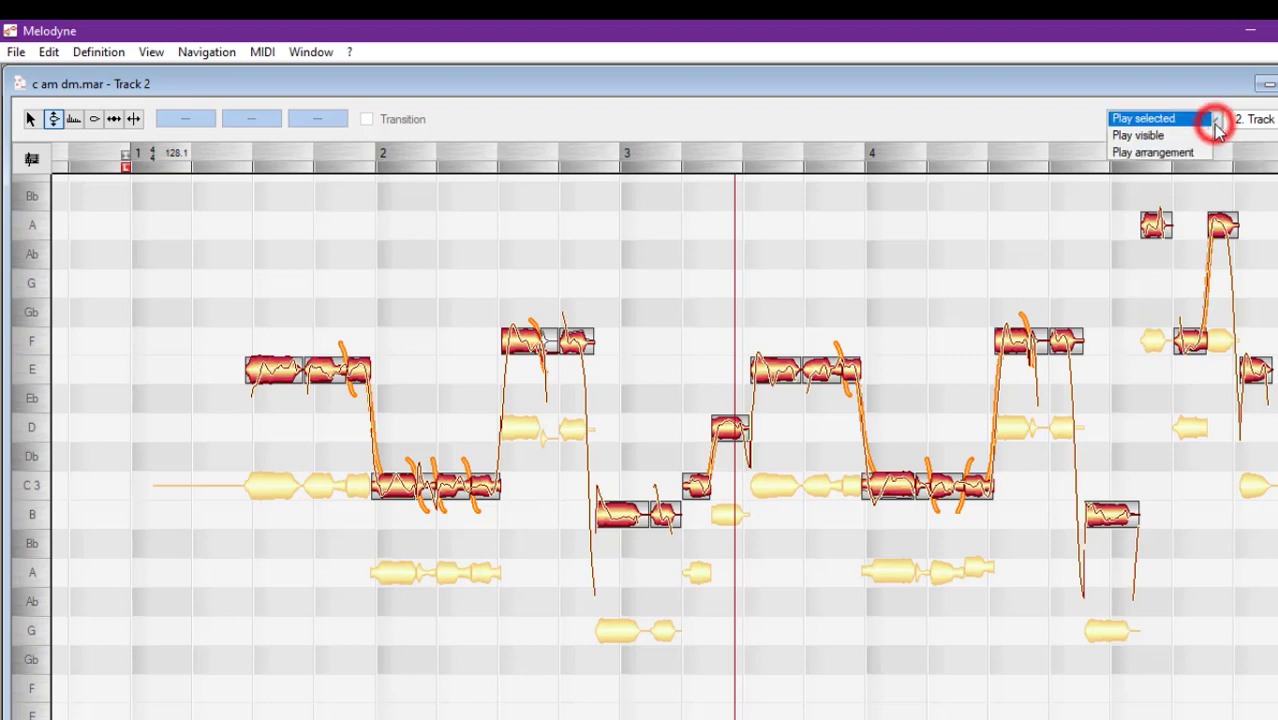
left_click(1185, 133)
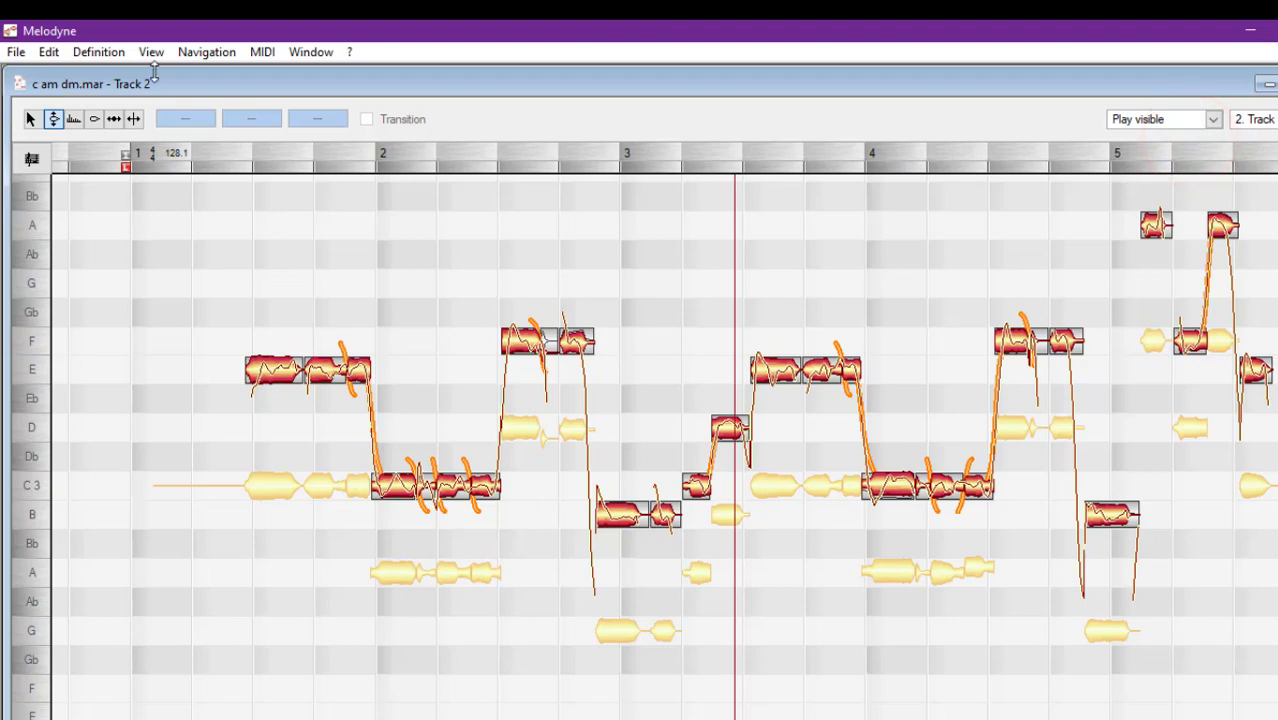
left_click(16, 52)
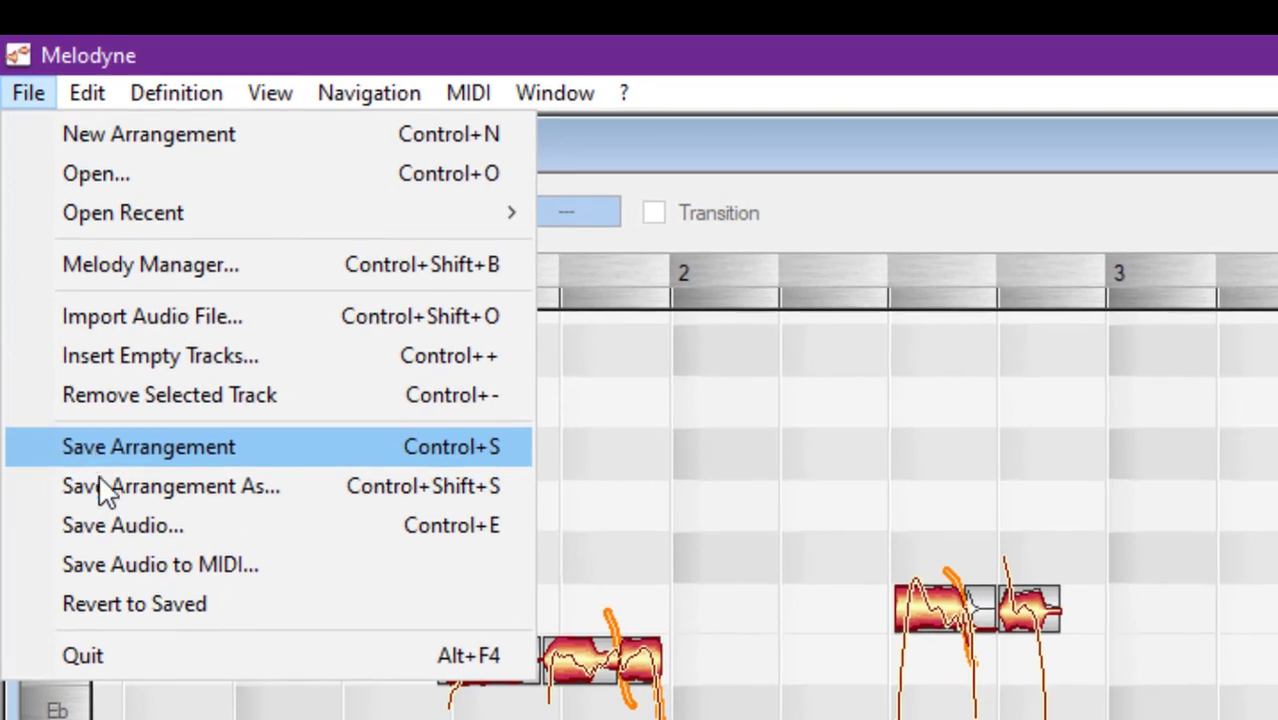
left_click(57, 293)
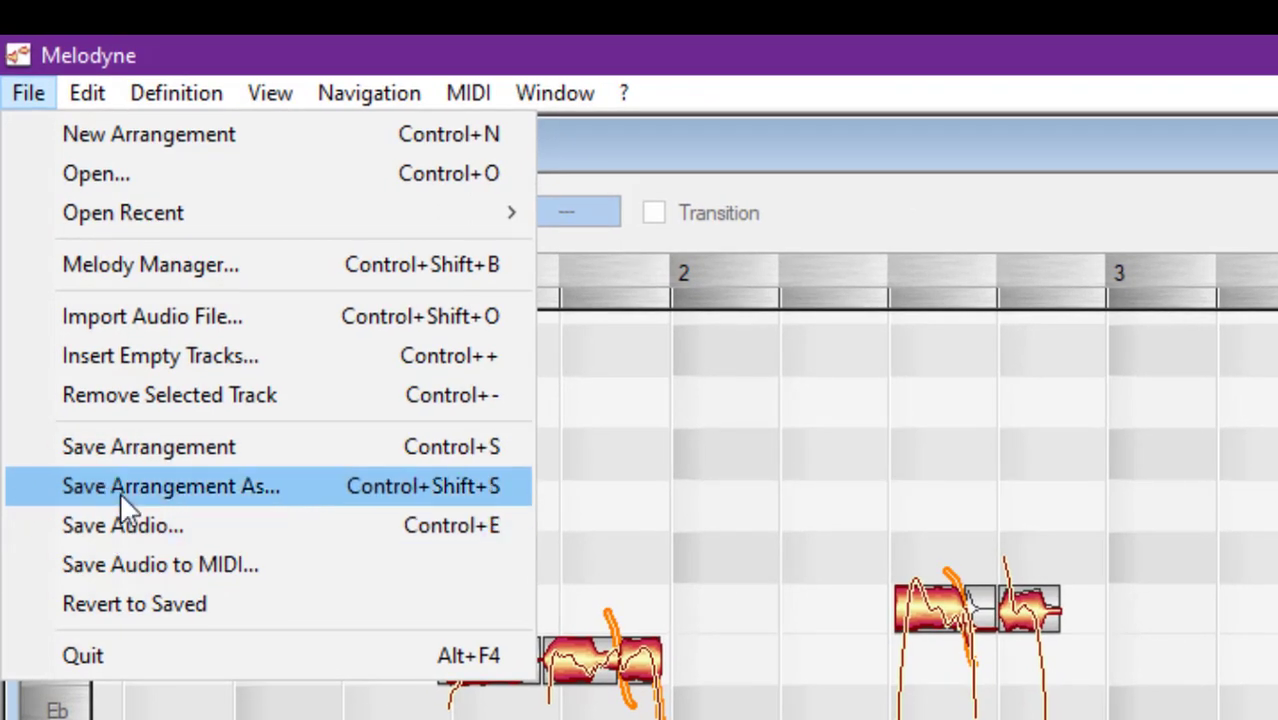
left_click(622, 262)
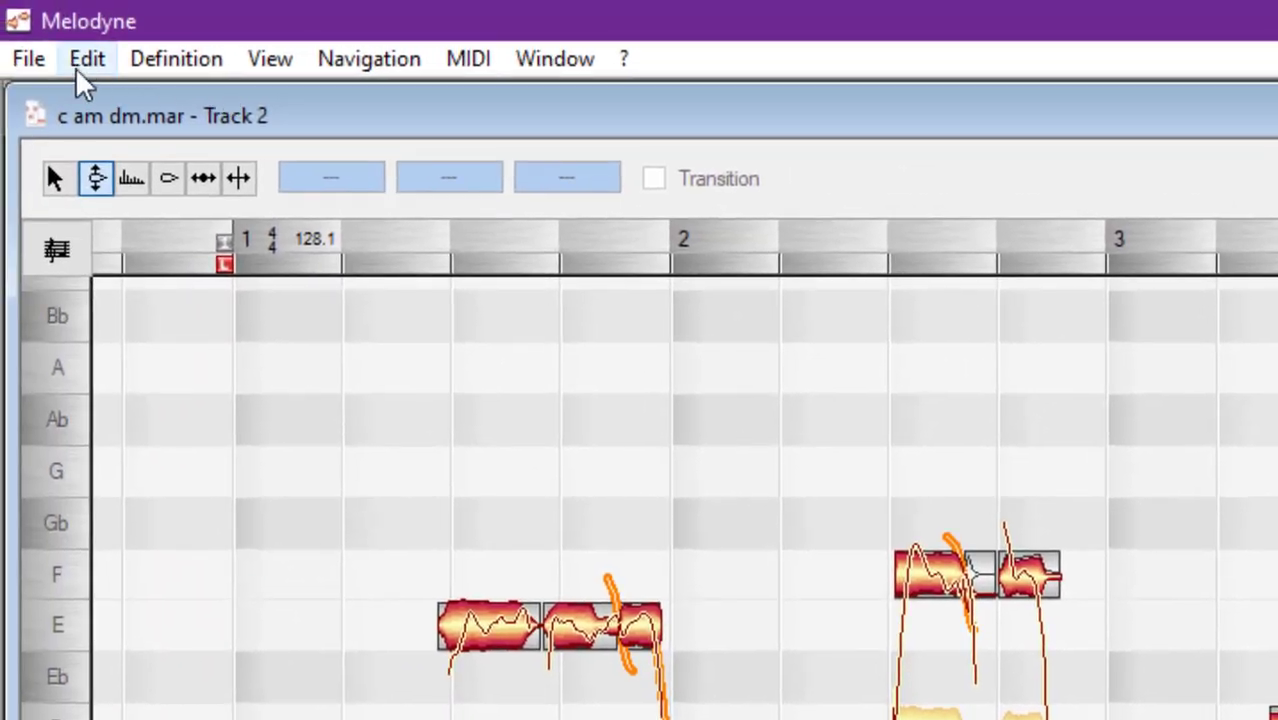
left_click(29, 62)
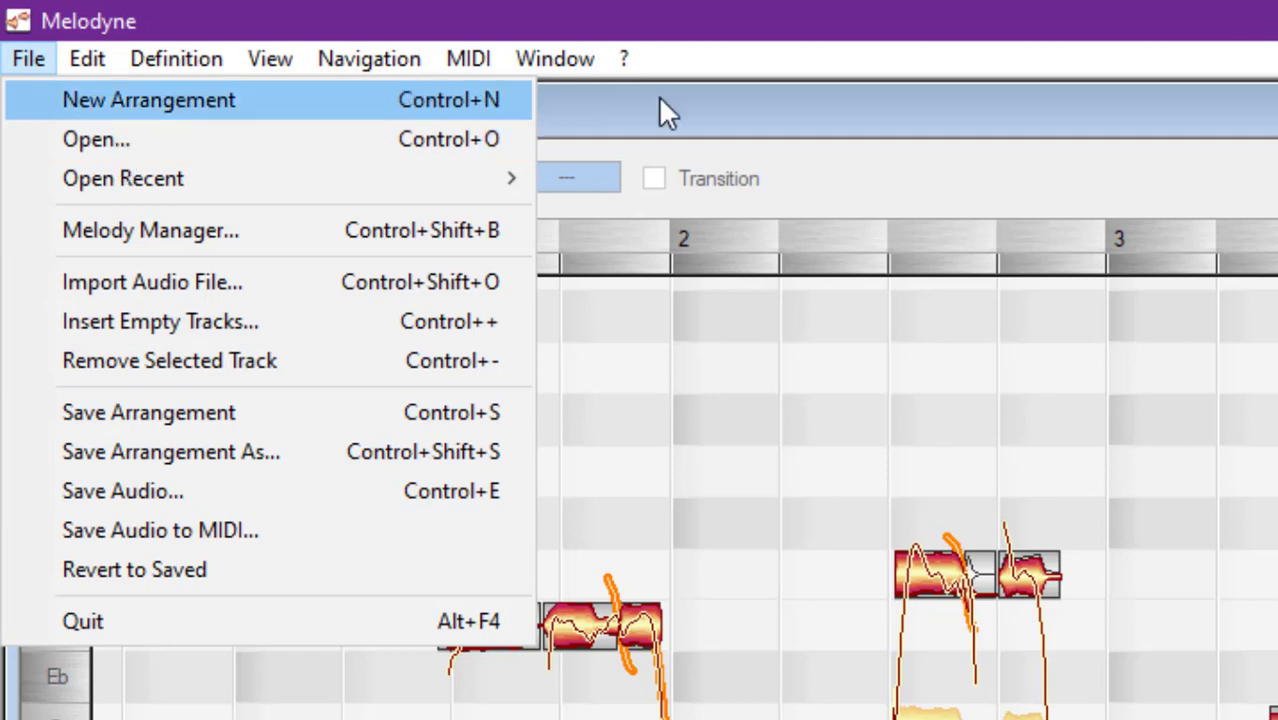
left_click(985, 16)
Open the Save Audio settings and exclude the Untitled track so that only Track 2 is exported
left_click(28, 59)
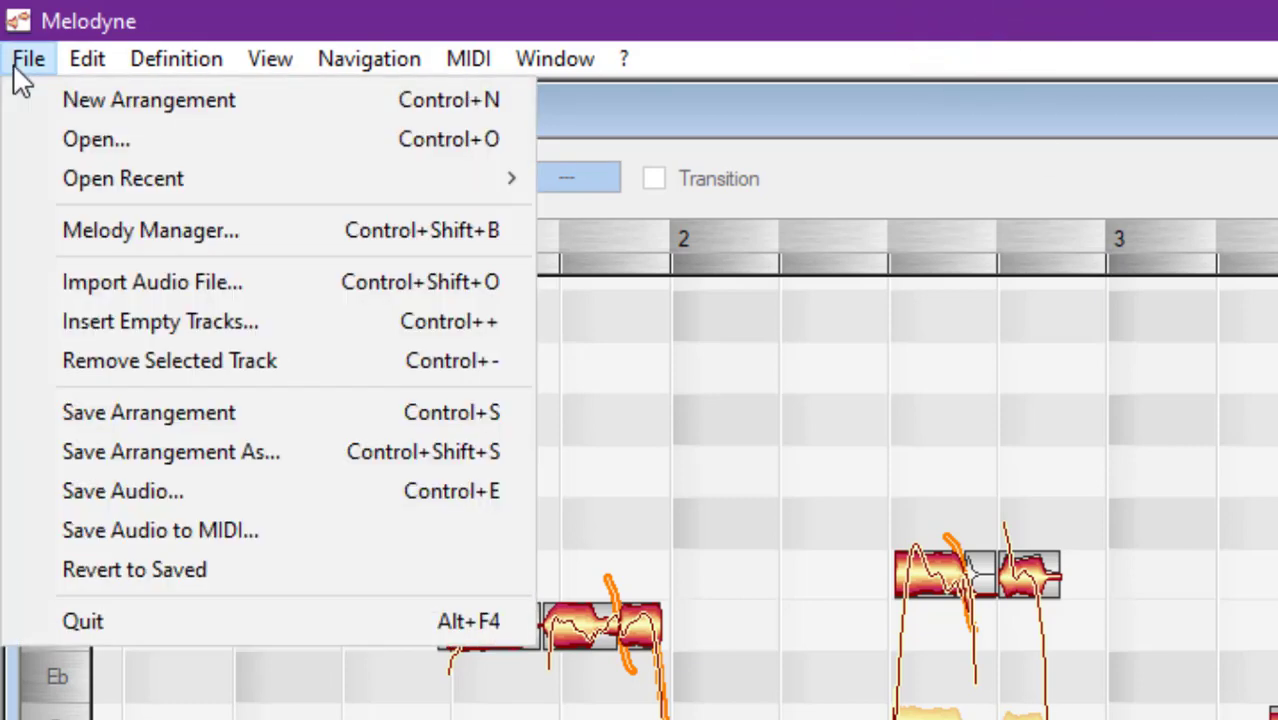
left_click(233, 480)
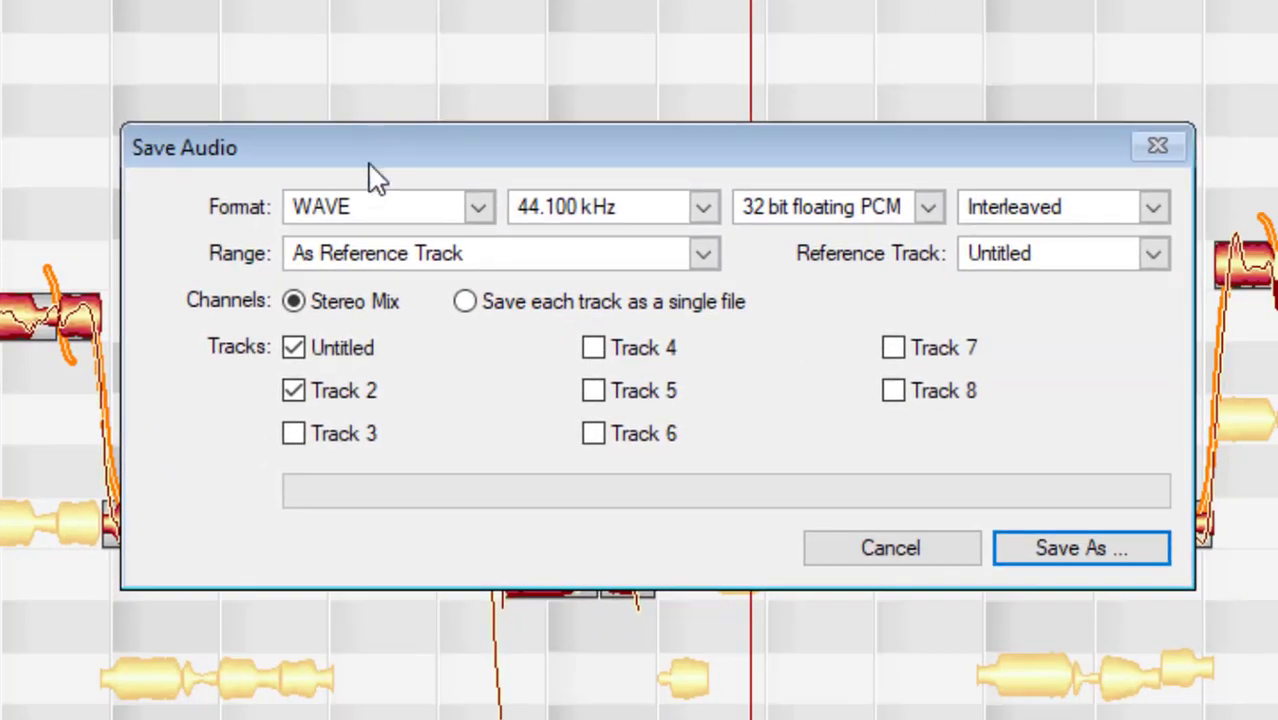
left_click_drag(360, 155, 386, 96)
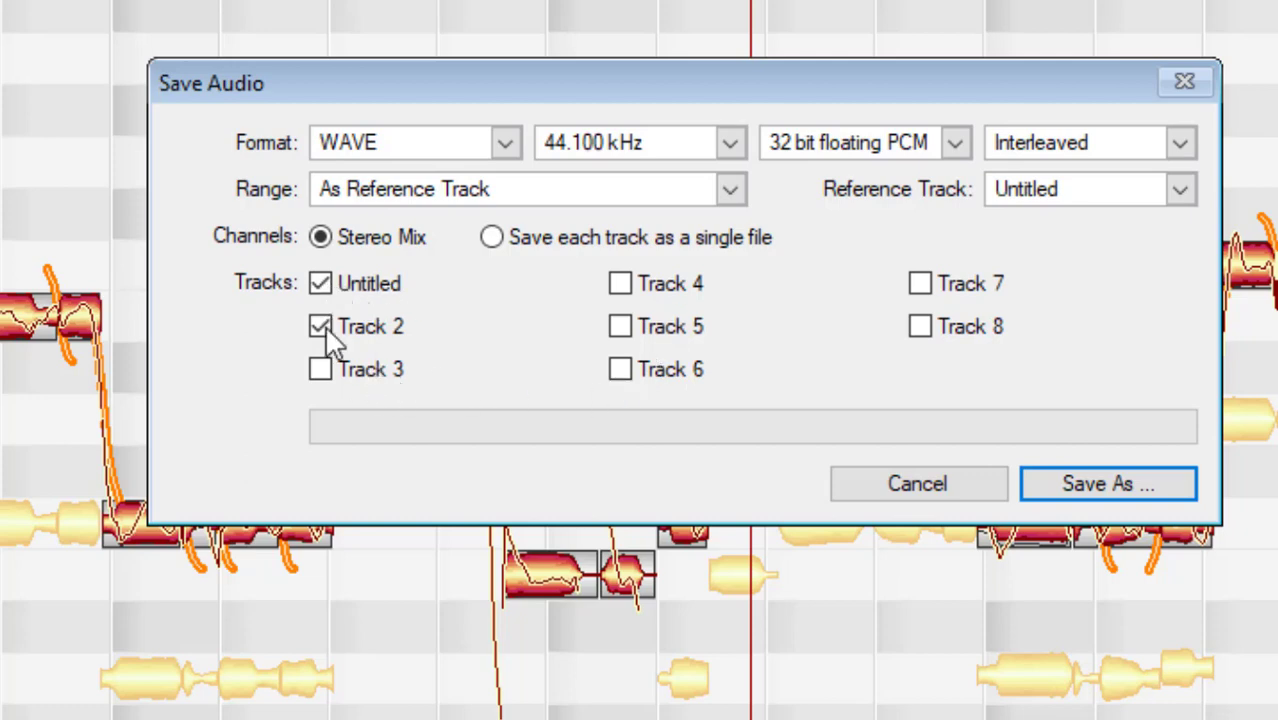
left_click(321, 286)
left_click(321, 283)
left_click(321, 287)
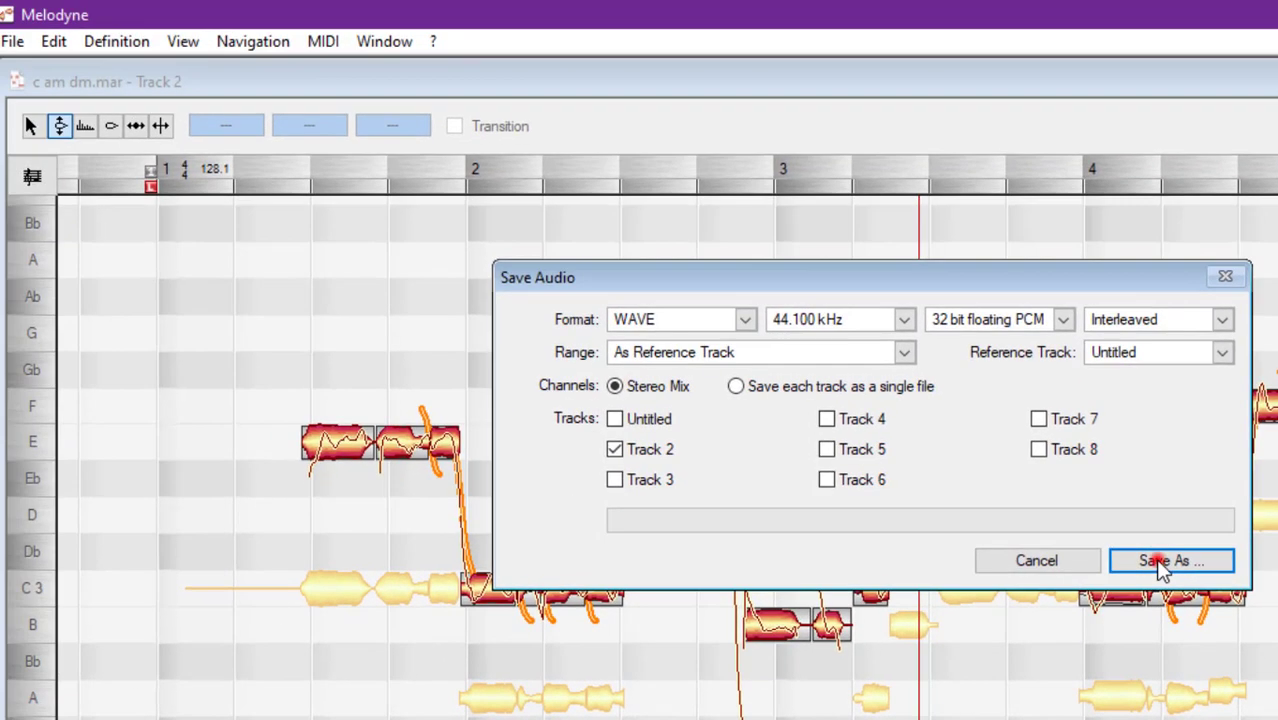
Save the Track 2 audio to the Desktop as the WAV file coba and play it in the media player
left_click(1140, 540)
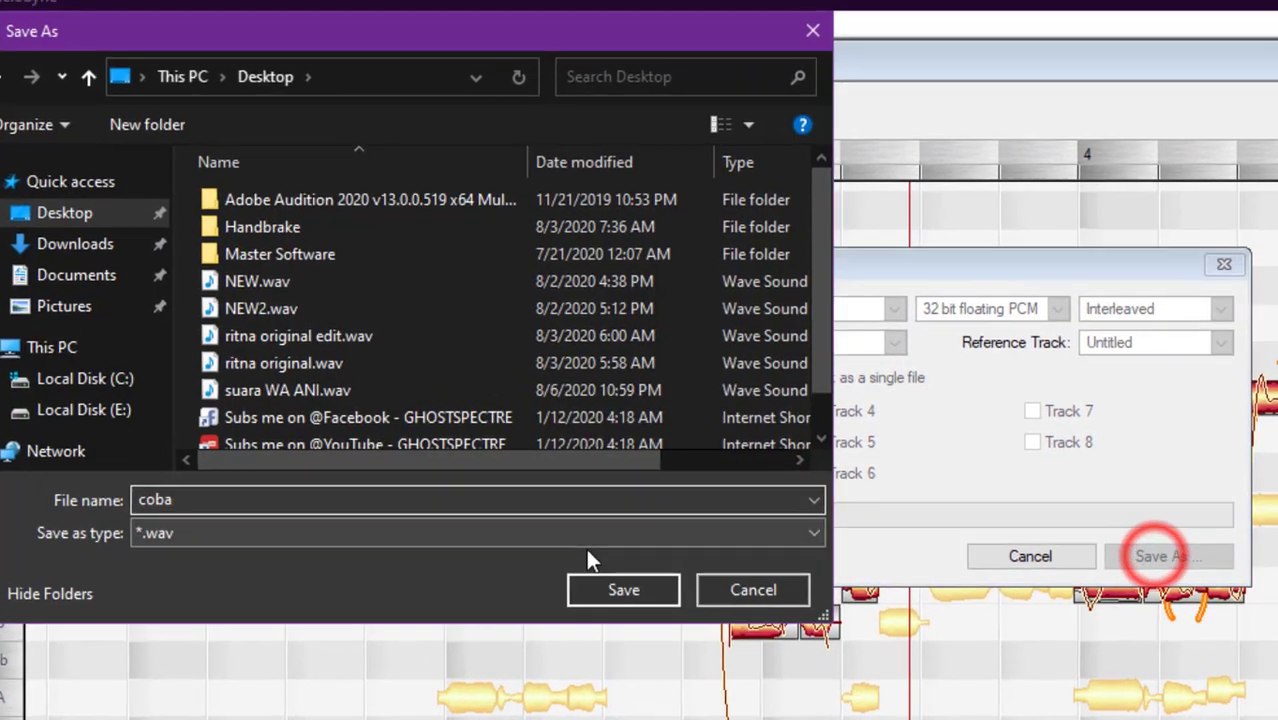
left_click(630, 668)
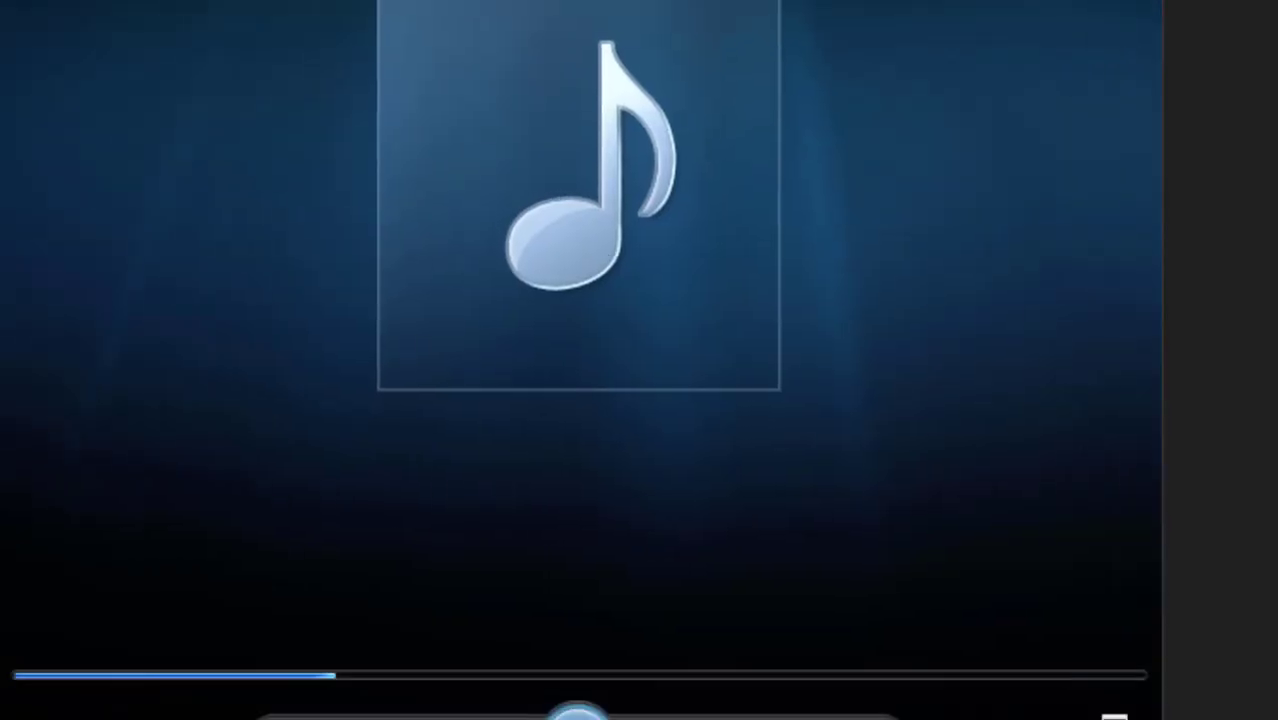
left_click_drag(650, 2, 727, 2)
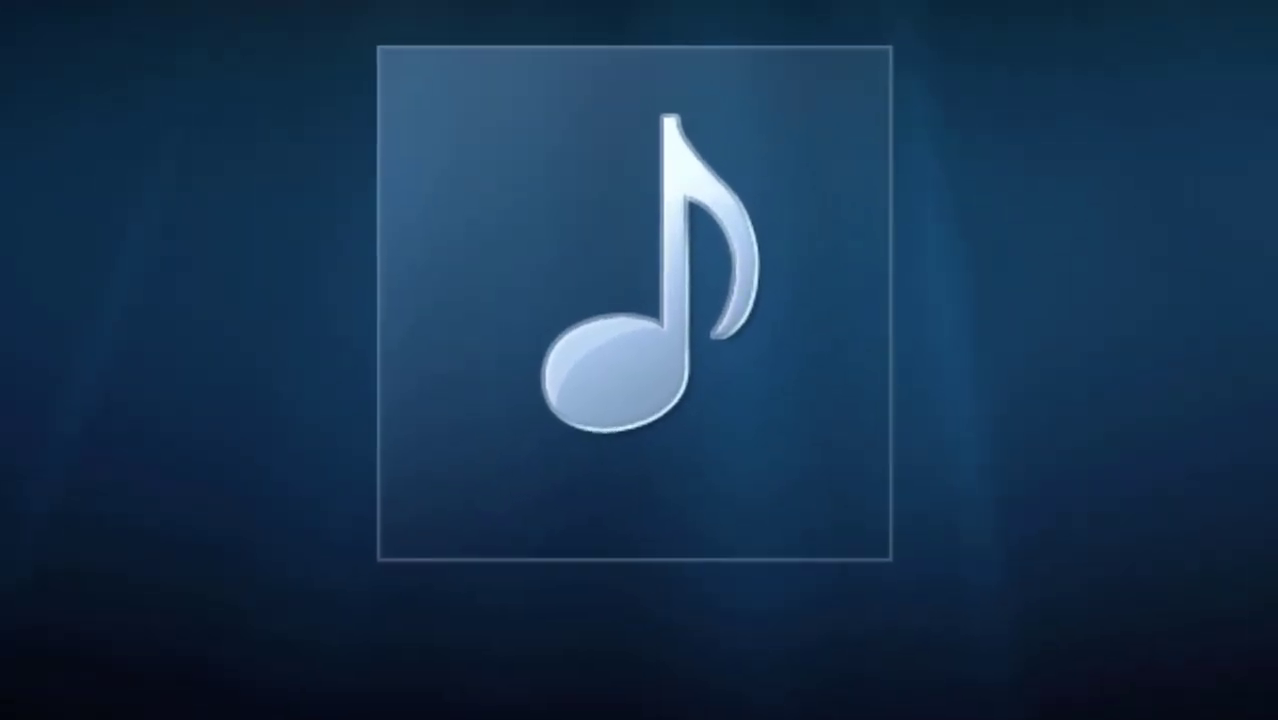